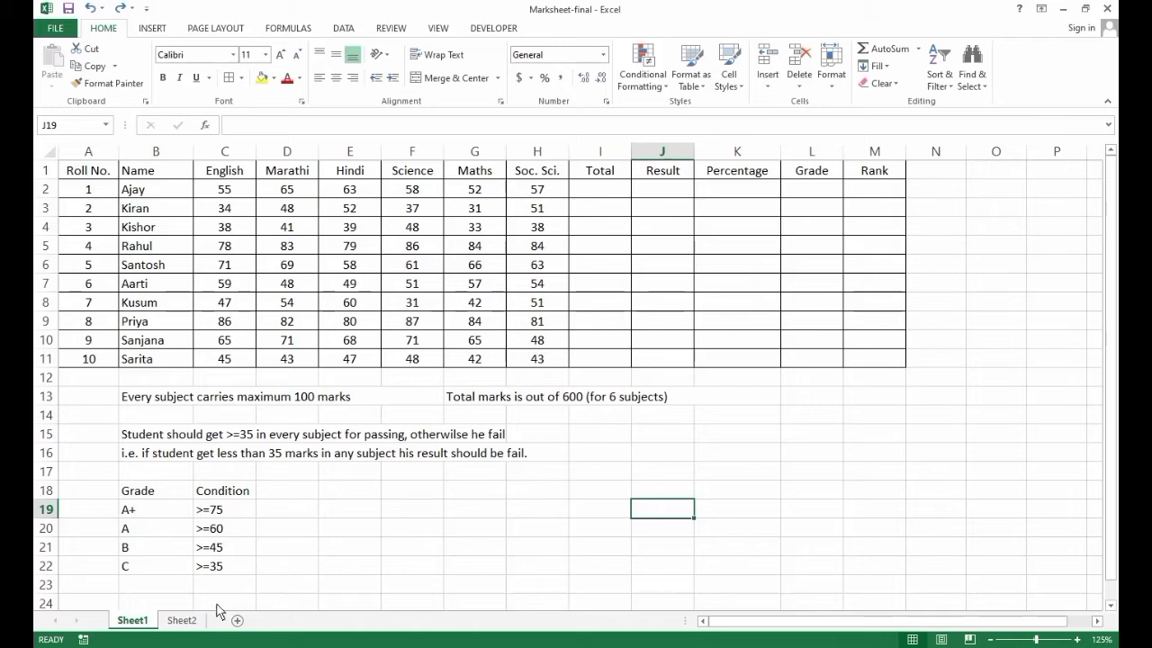
# Examine the finished marksheet on Sheet2 and the columns from Roll No. to Rank of the unfinished marksheet on Sheet1
pyautogui.click(179, 623)
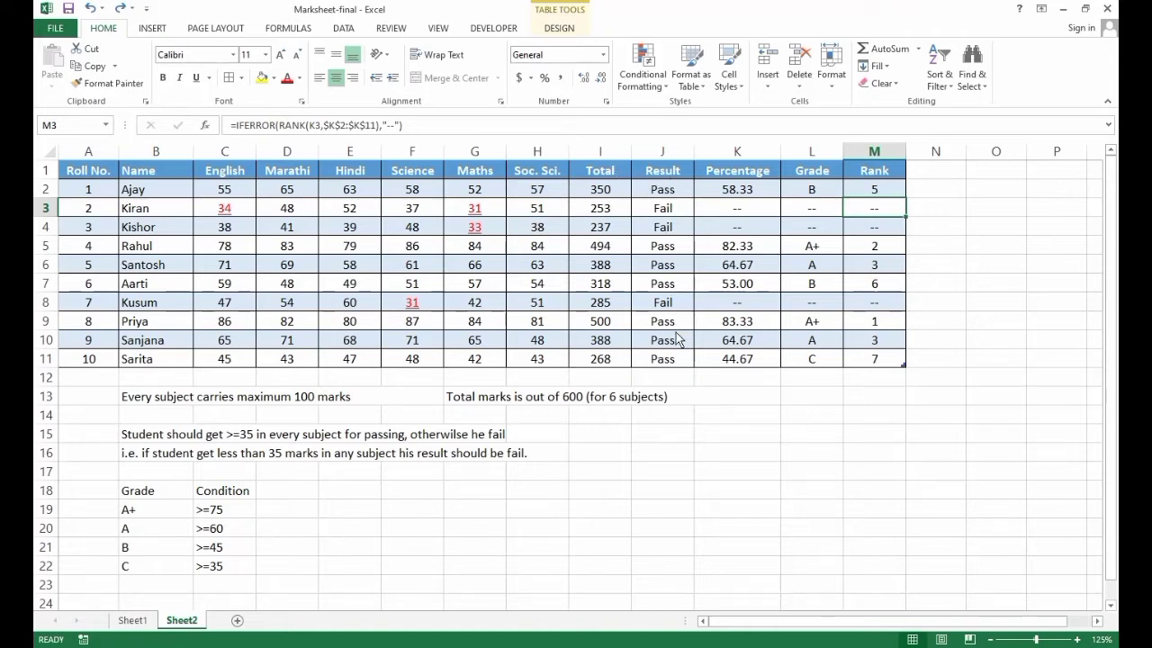
pyautogui.click(801, 472)
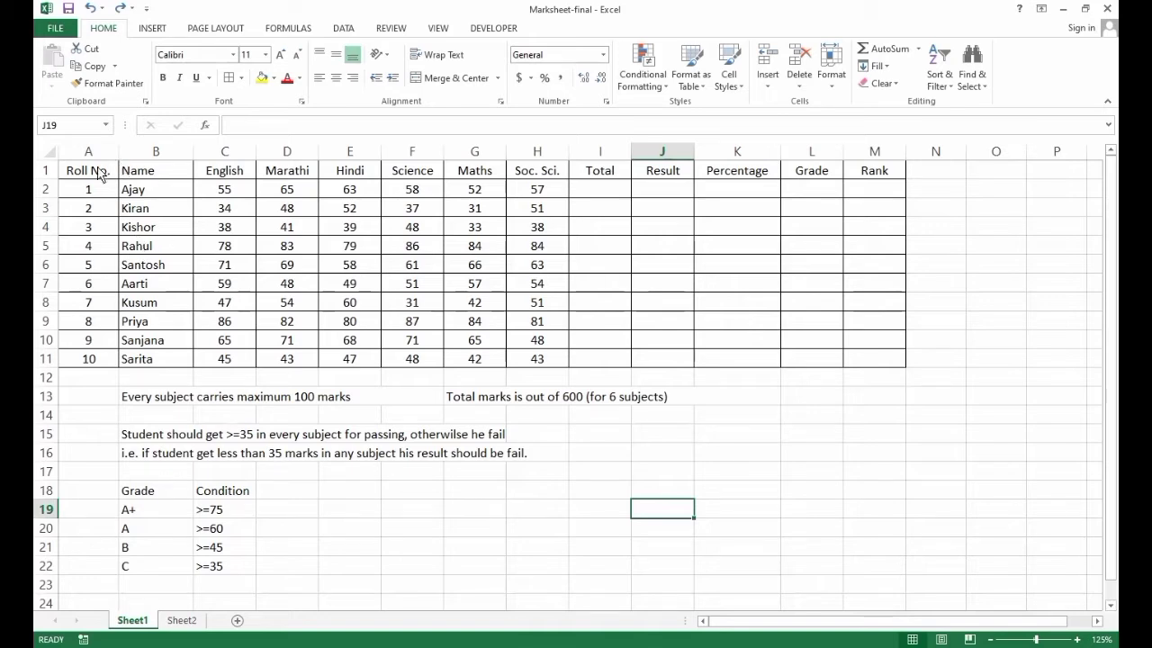
pyautogui.moveTo(99, 174); pyautogui.dragTo(86, 361)
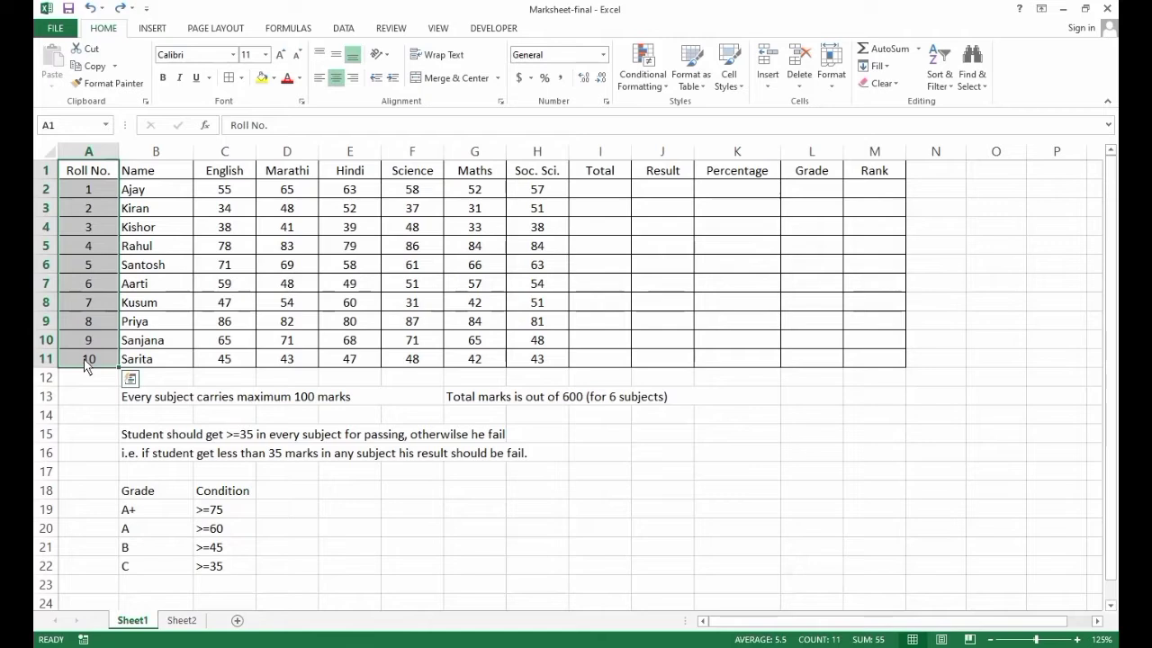
pyautogui.moveTo(156, 176); pyautogui.dragTo(158, 360)
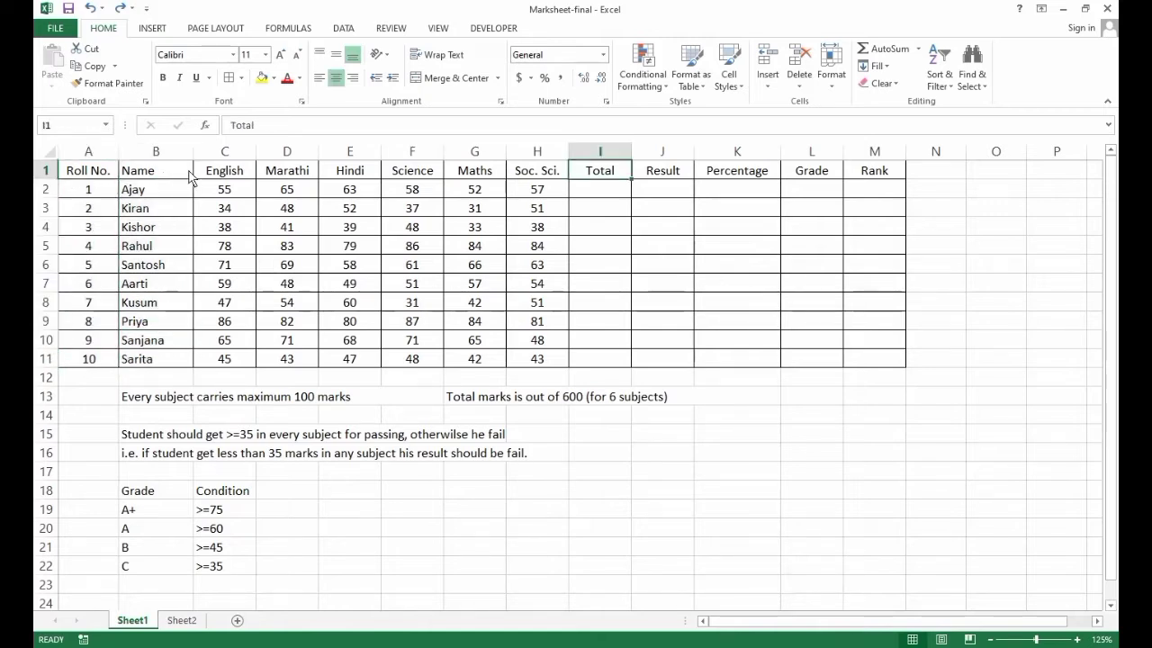
pyautogui.click(205, 169)
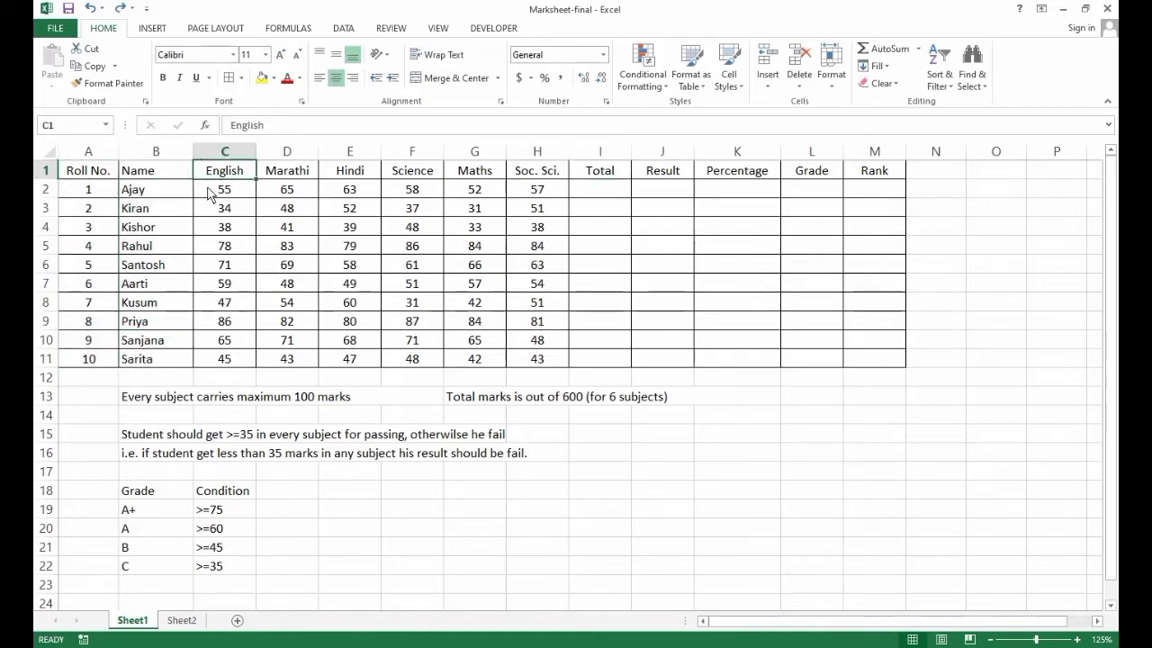
pyautogui.click(472, 171)
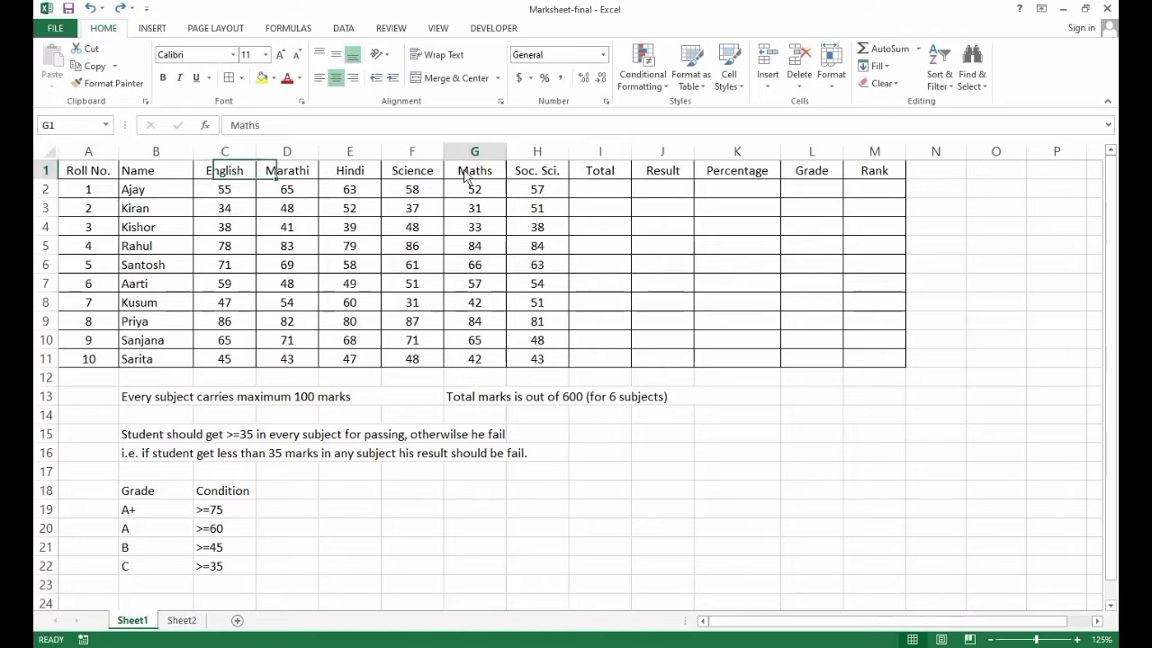
pyautogui.click(603, 174)
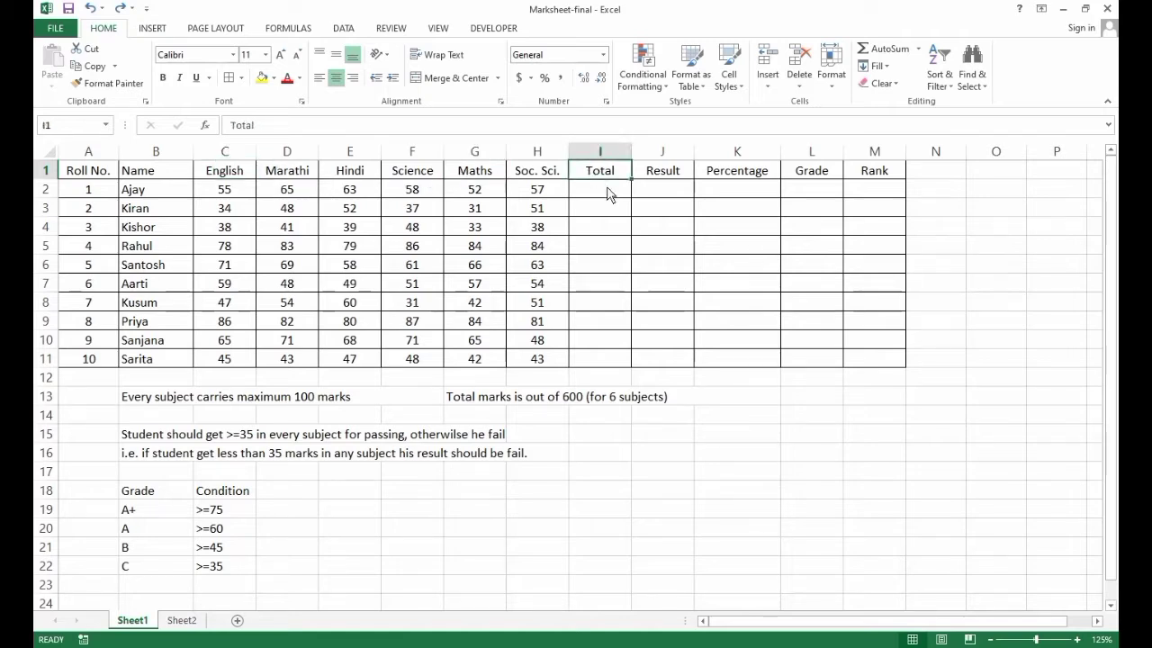
pyautogui.moveTo(675, 171); pyautogui.dragTo(665, 371)
pyautogui.moveTo(746, 173); pyautogui.dragTo(756, 365)
pyautogui.moveTo(830, 172); pyautogui.dragTo(808, 369)
pyautogui.moveTo(900, 172); pyautogui.dragTo(887, 367)
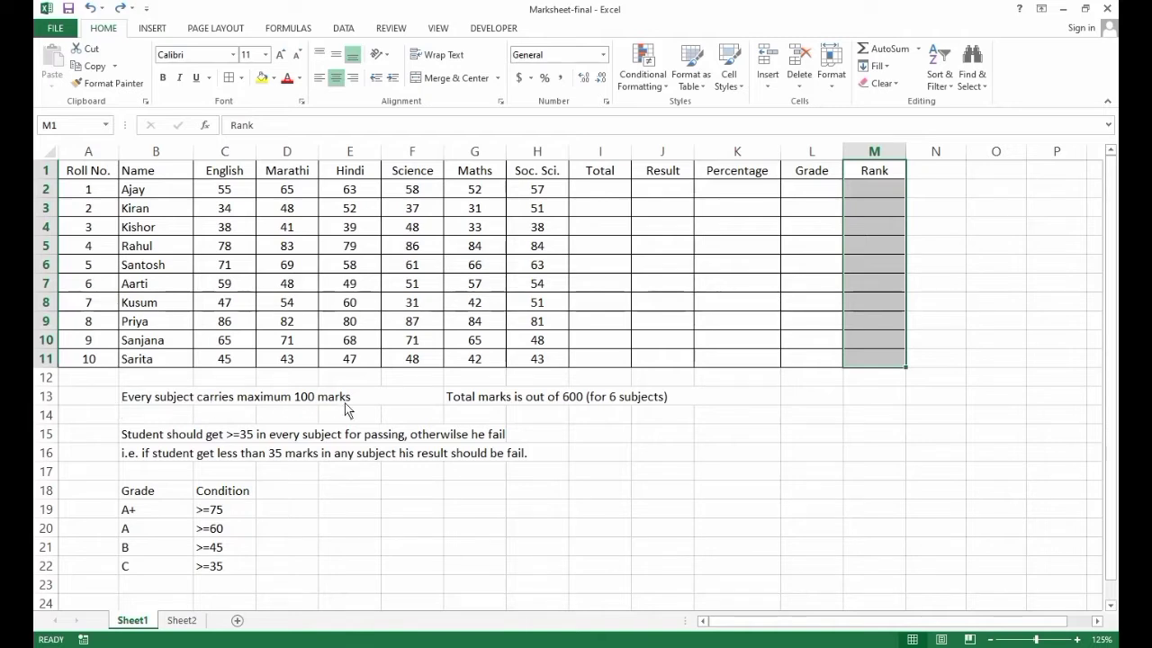
# Review the grade conditions for A+, A, B and C listed below the marksheet on Sheet1
pyautogui.click(232, 195)
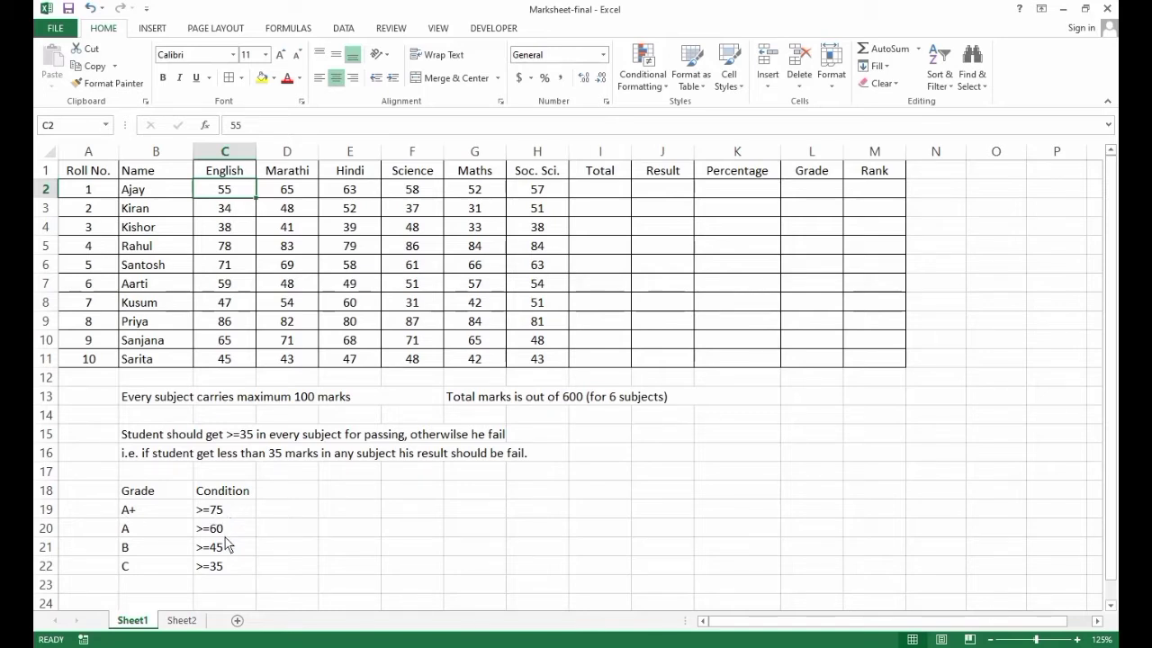
pyautogui.click(137, 533)
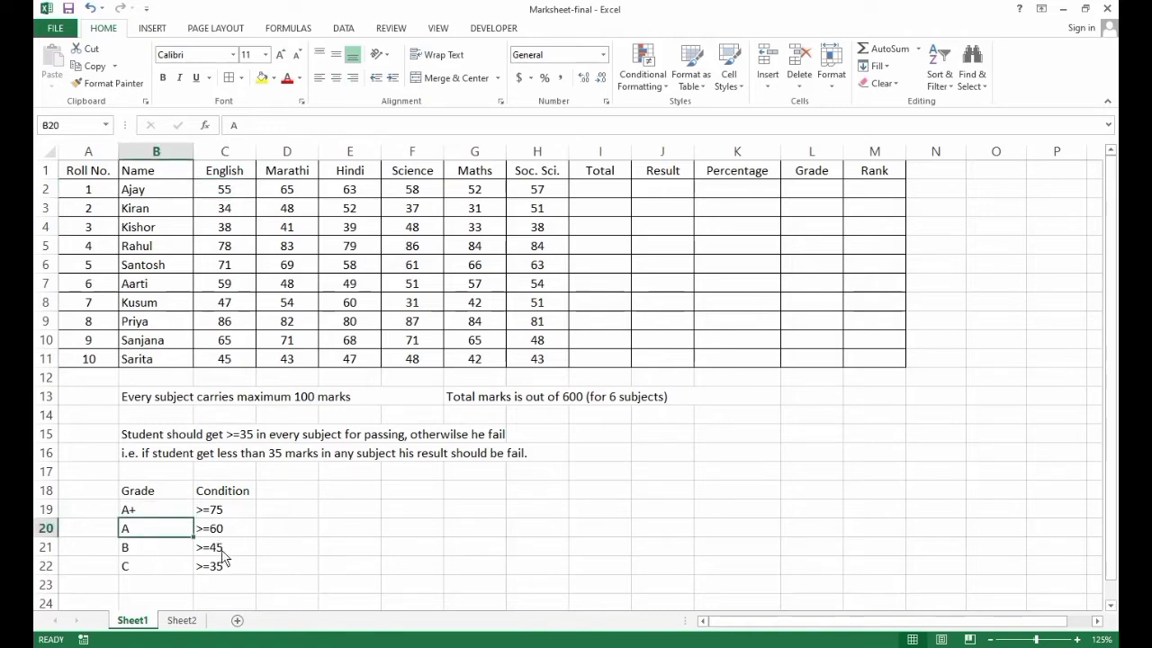
pyautogui.moveTo(223, 552); pyautogui.dragTo(131, 550)
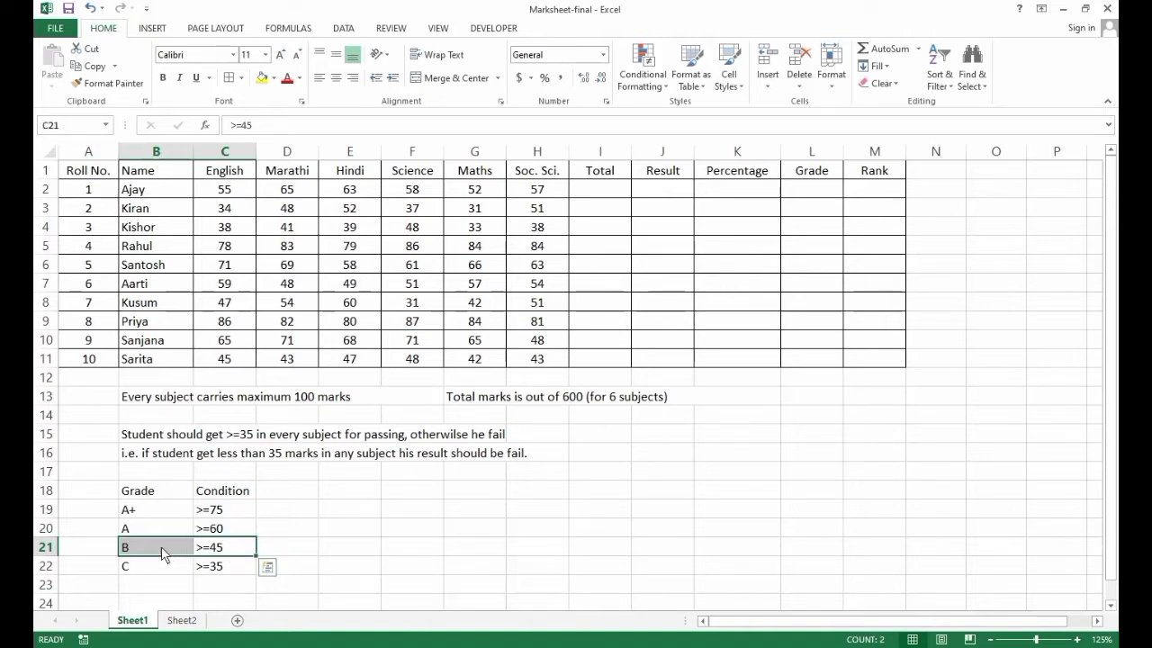
pyautogui.moveTo(229, 569); pyautogui.dragTo(135, 564)
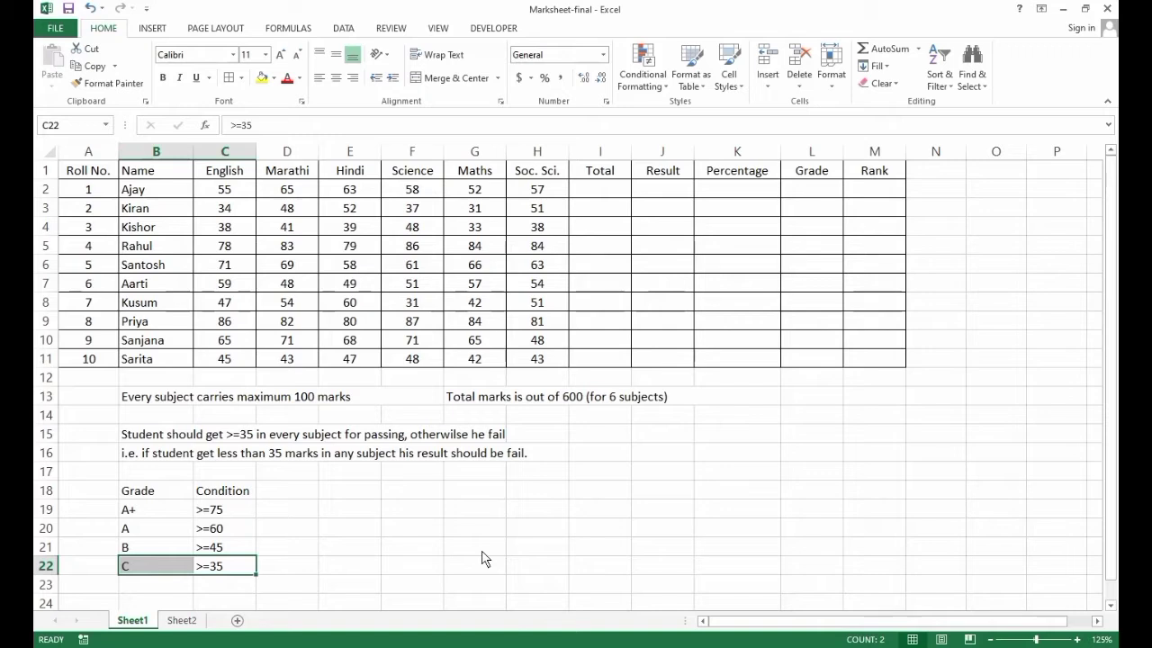
pyautogui.click(482, 265)
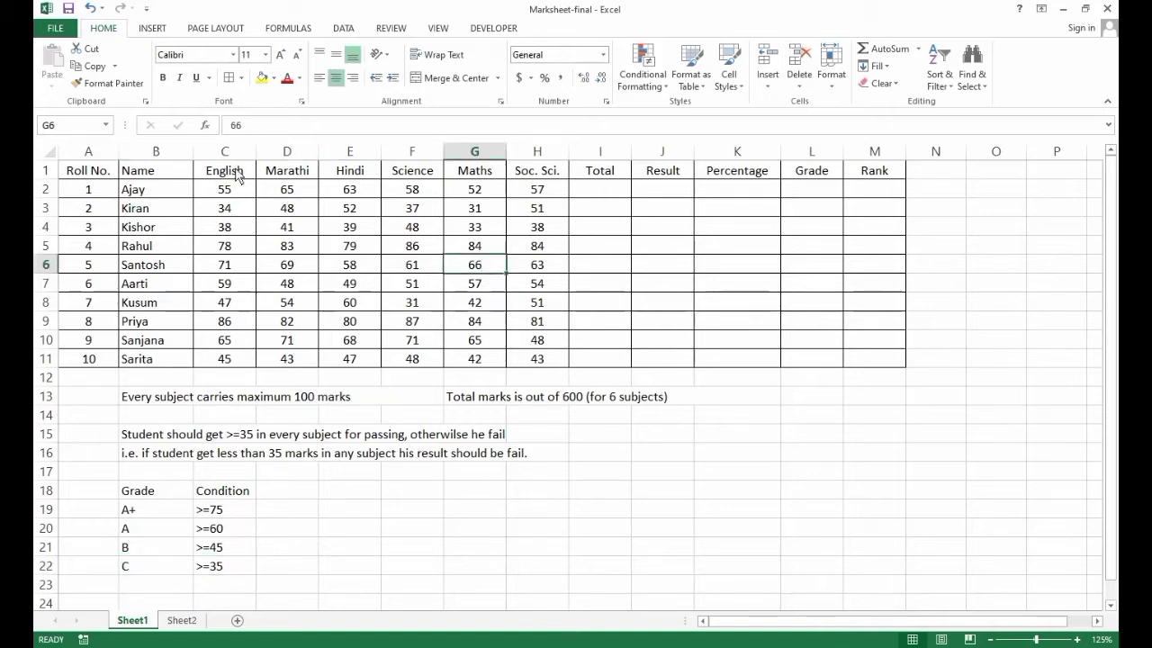
# Format the marksheet range A1:M11 as a table with headers, using the blue style in the second row of Medium styles
pyautogui.moveTo(94, 171); pyautogui.dragTo(882, 365)
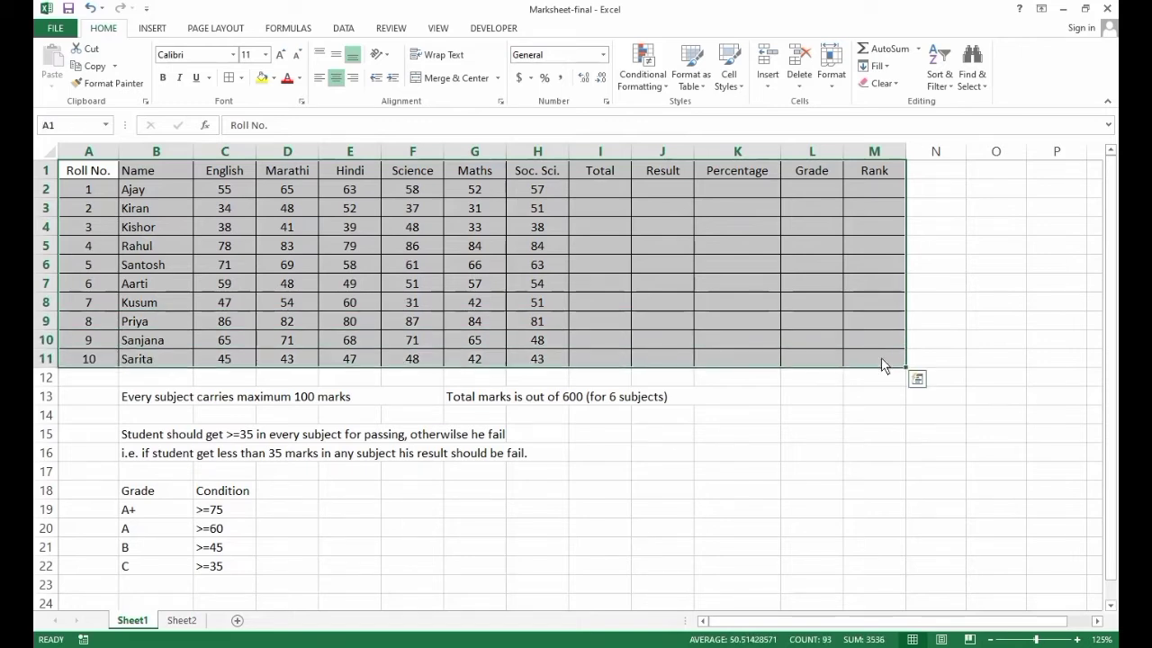
pyautogui.click(702, 82)
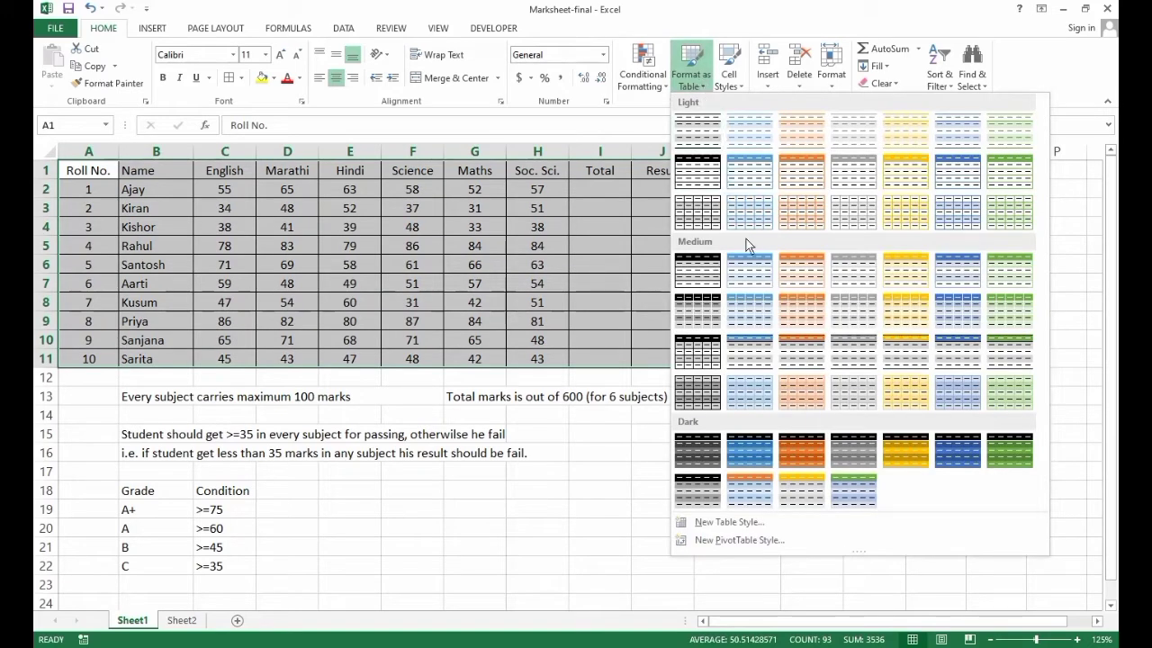
pyautogui.click(754, 306)
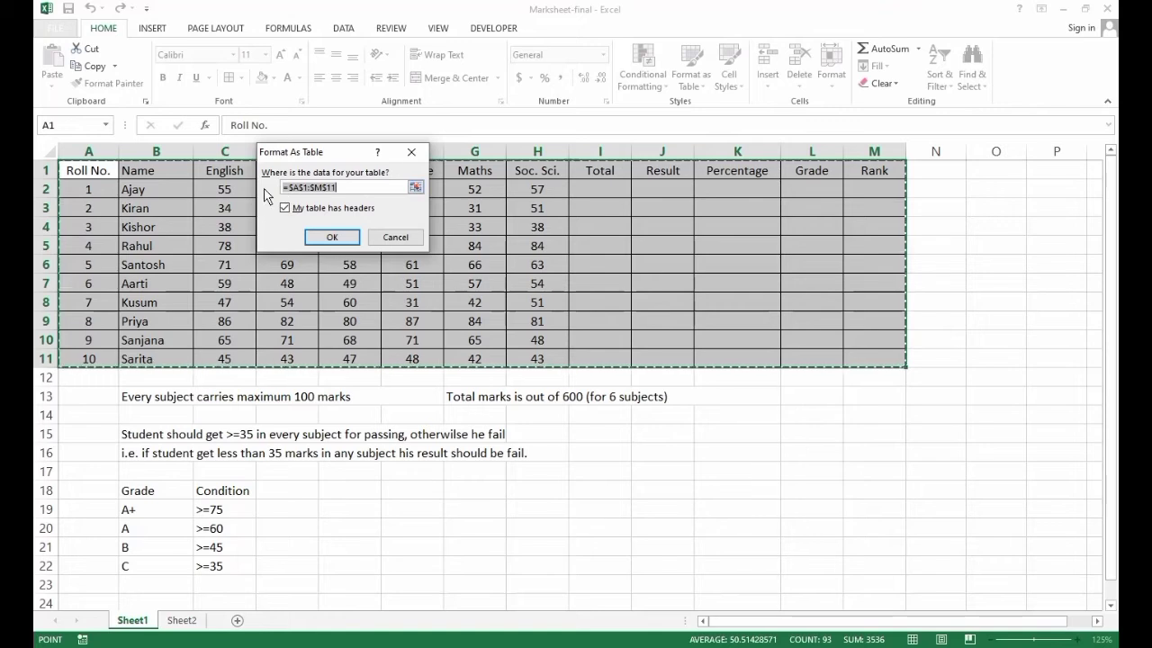
pyautogui.click(333, 238)
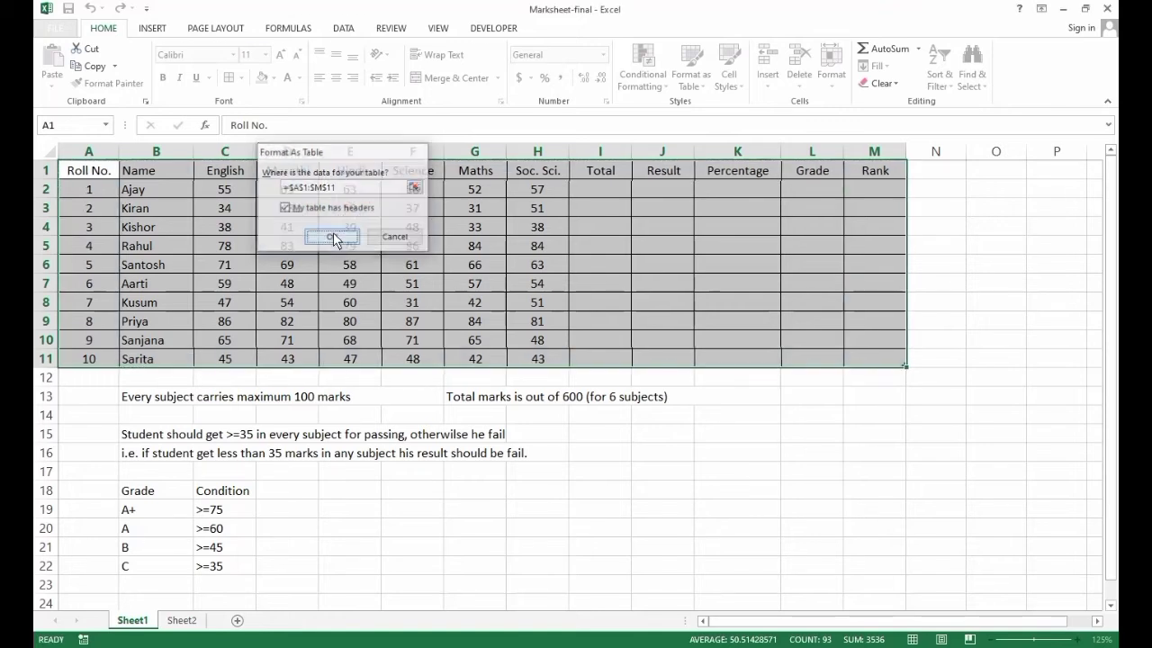
# Turn off the filter arrows in the marksheet table's header row
pyautogui.click(206, 169)
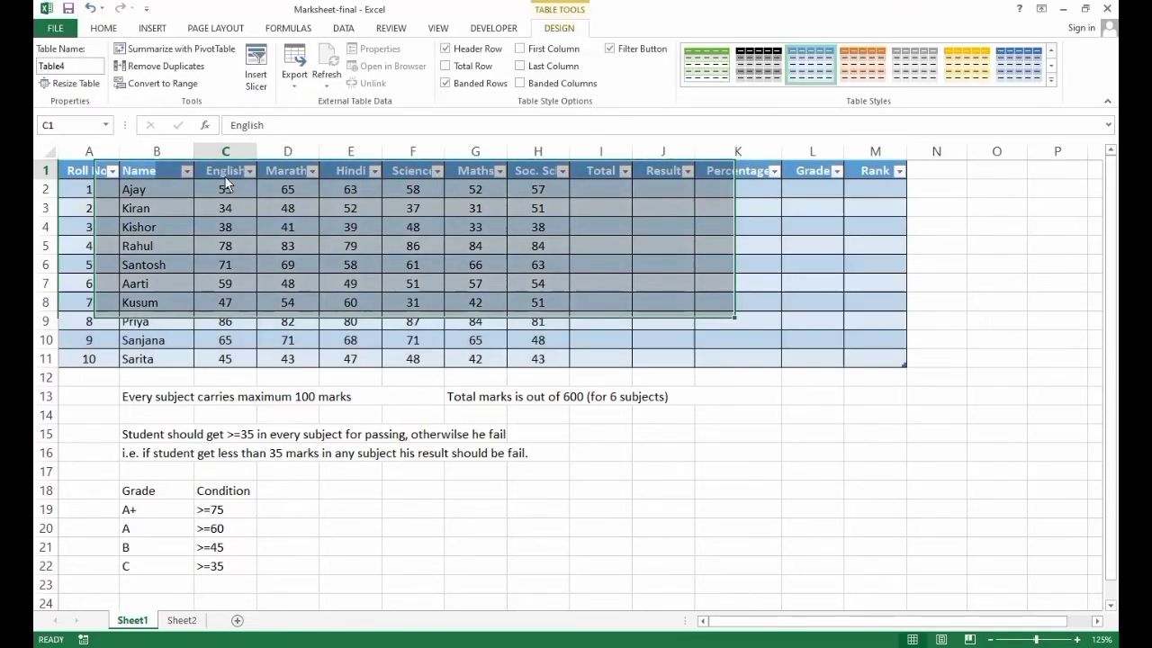
pyautogui.click(103, 29)
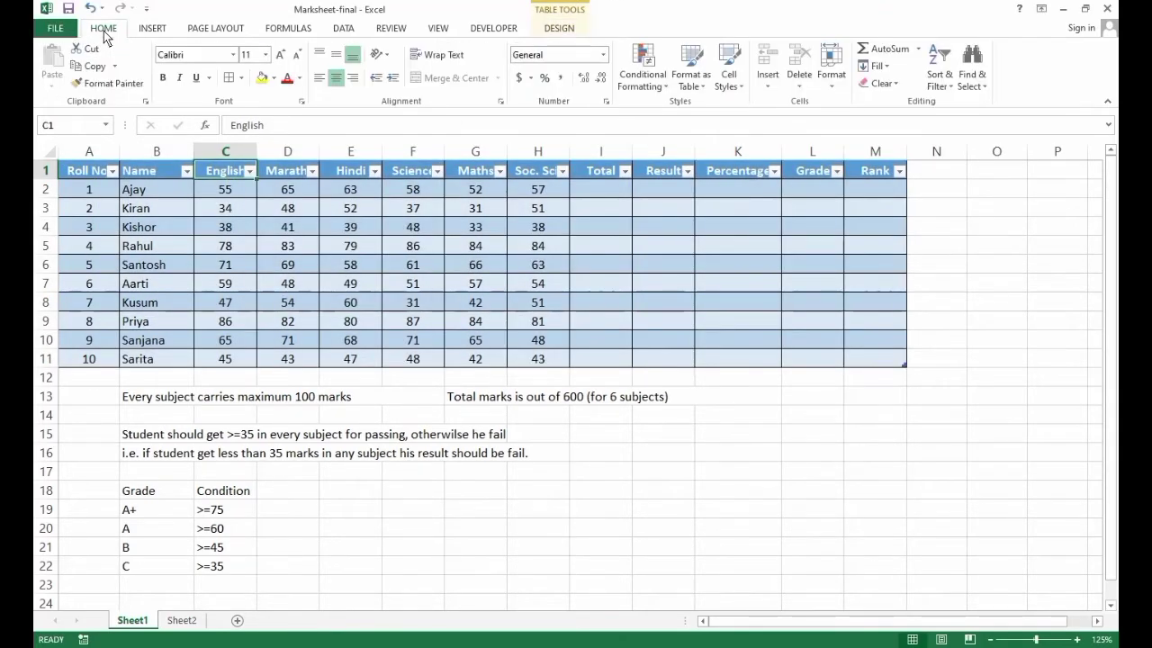
pyautogui.click(940, 81)
pyautogui.click(940, 160)
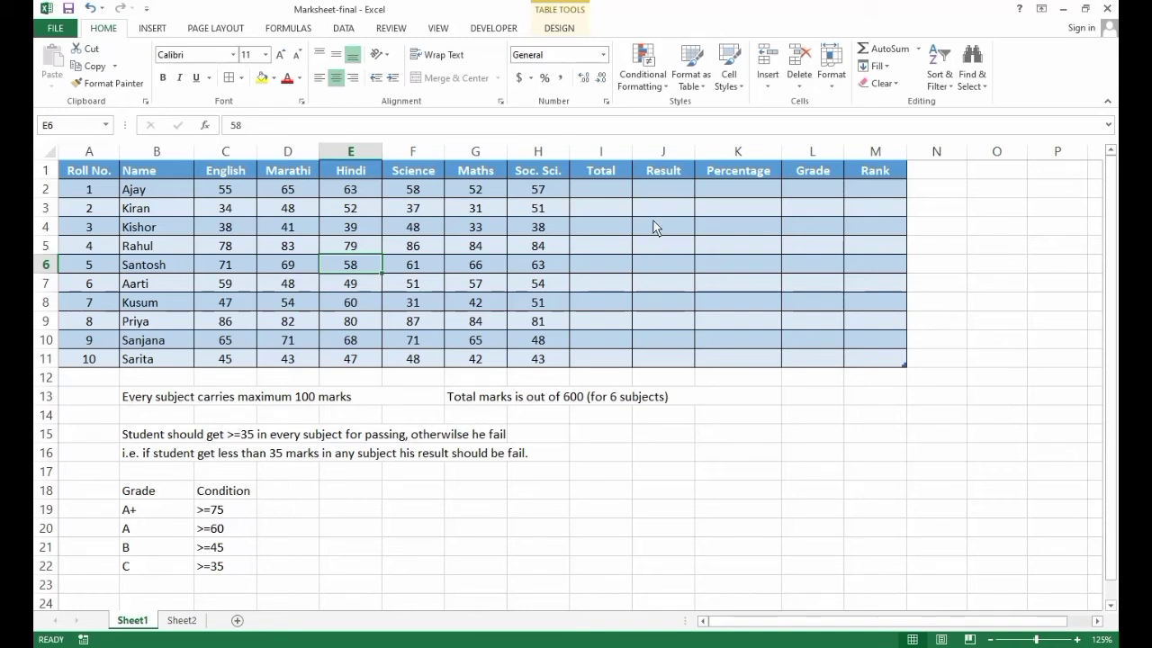
# Fill the Total column with a SUM formula in I2 that adds each student's marks from English to Soc. Sci
pyautogui.click(614, 194)
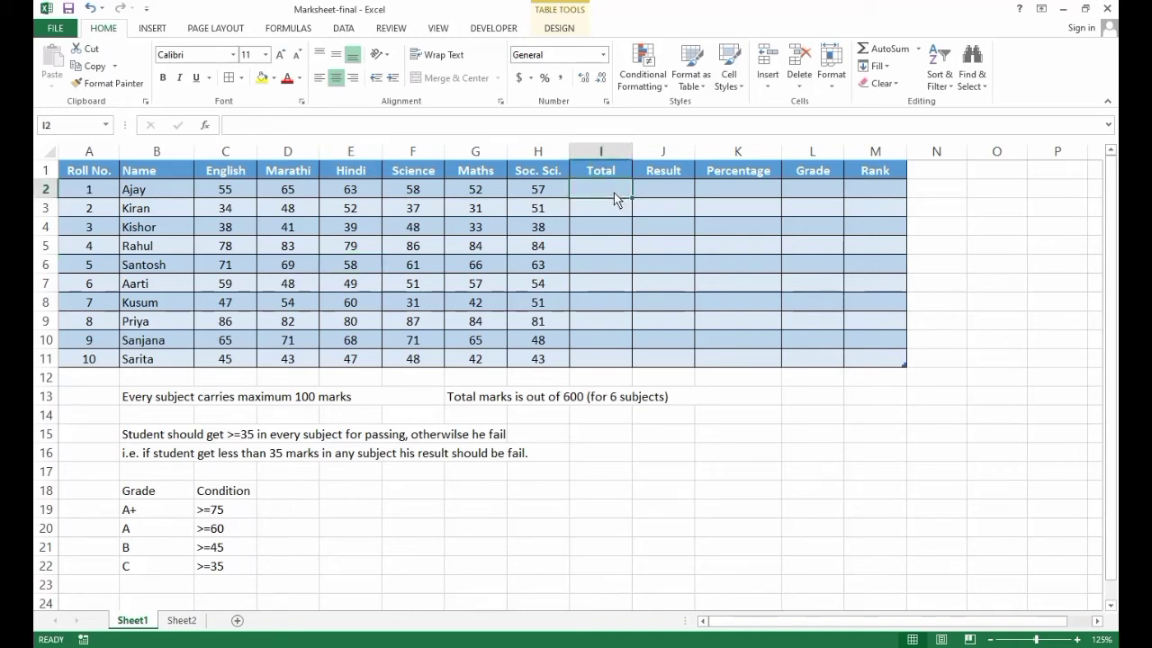
pyautogui.write('=')
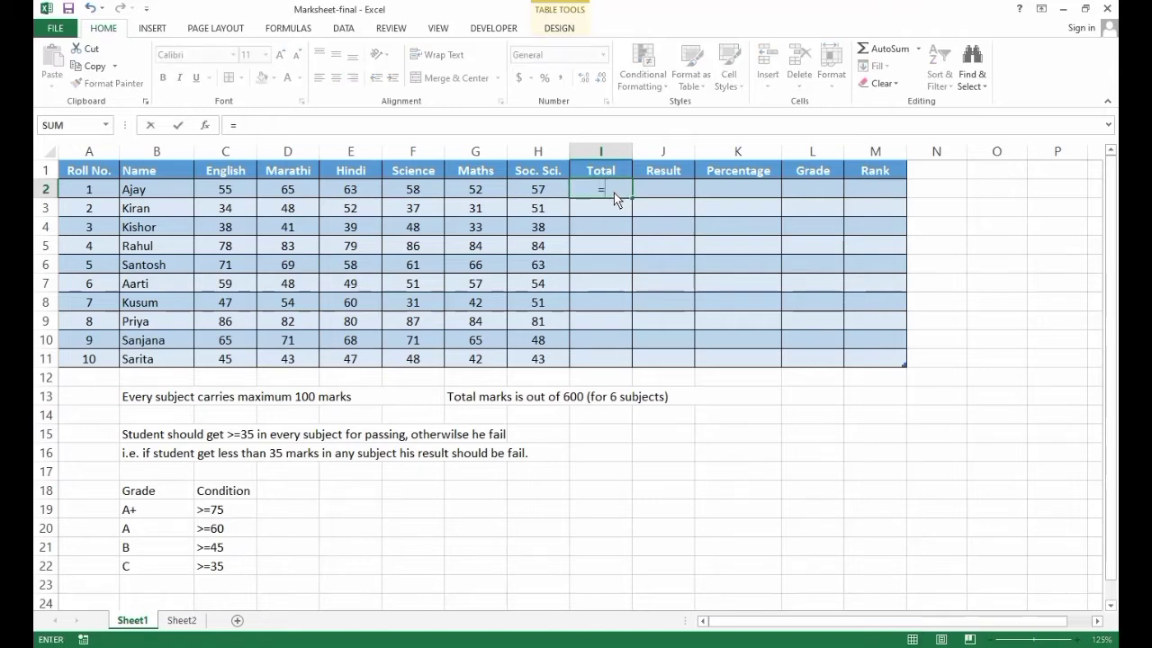
pyautogui.write('sum')
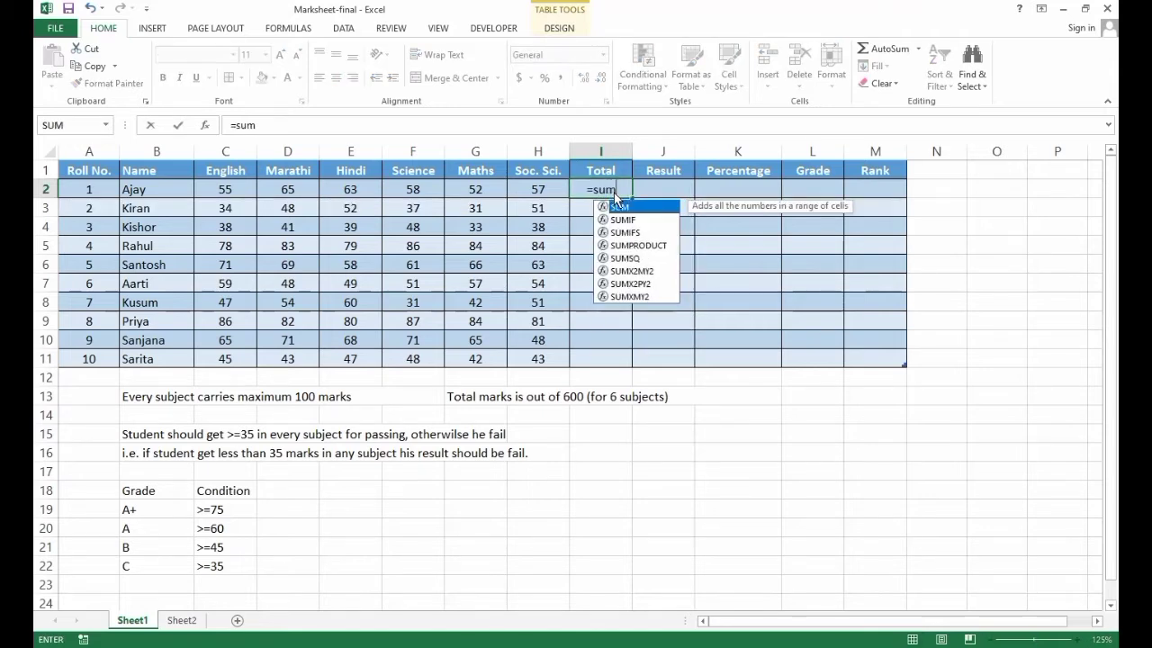
pyautogui.write('(')
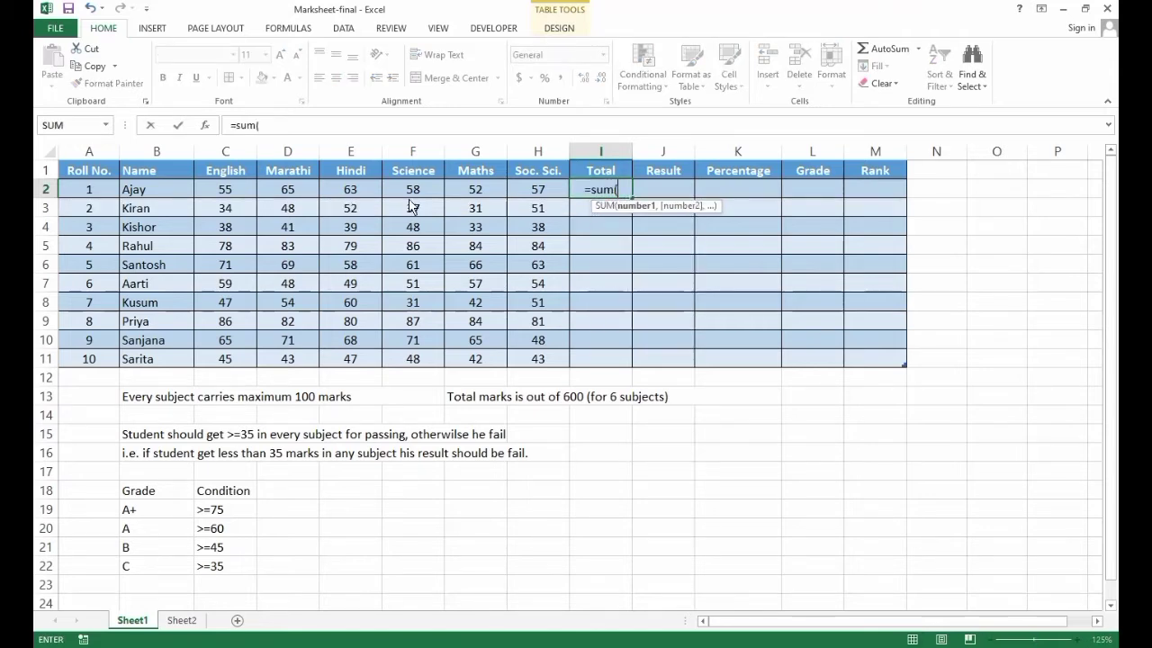
pyautogui.moveTo(230, 192); pyautogui.dragTo(534, 191)
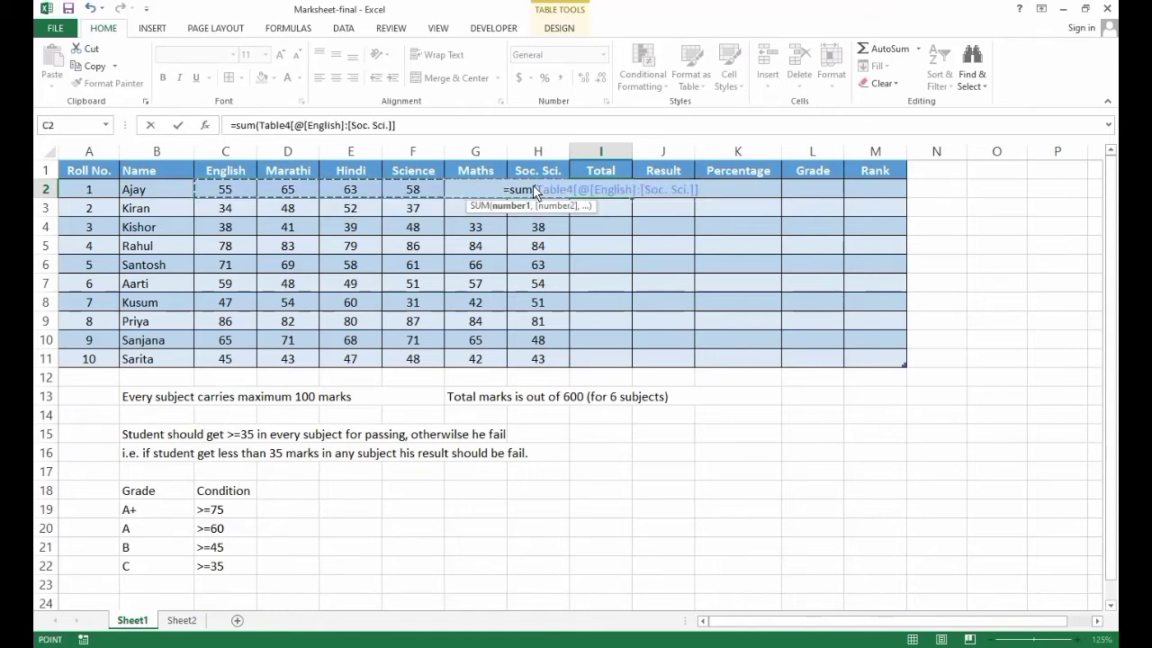
pyautogui.write(')')
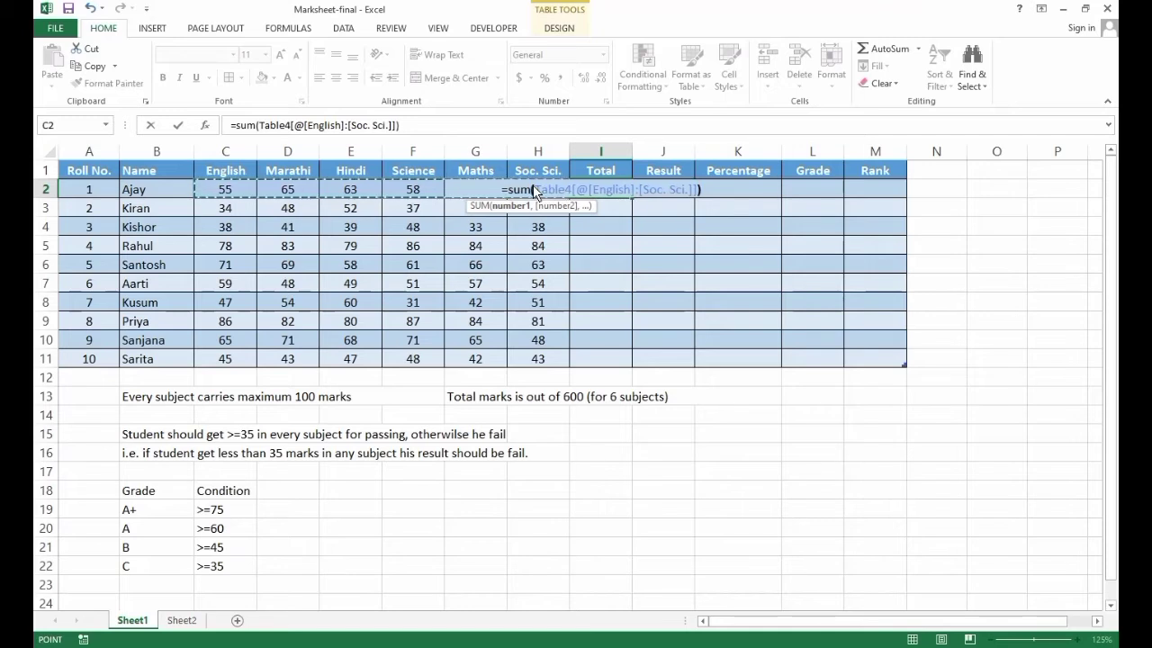
pyautogui.press('Return')
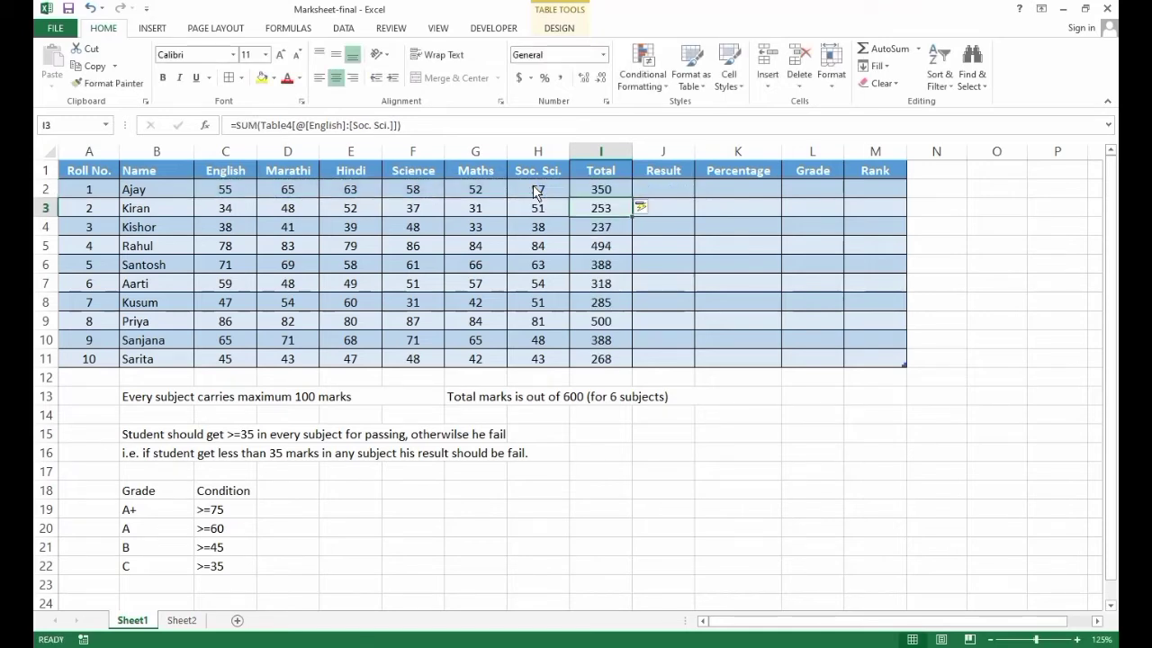
# Start an IF formula in J2 testing whether the MIN of the row's English to Soc. Sci. marks is >=35
pyautogui.click(685, 197)
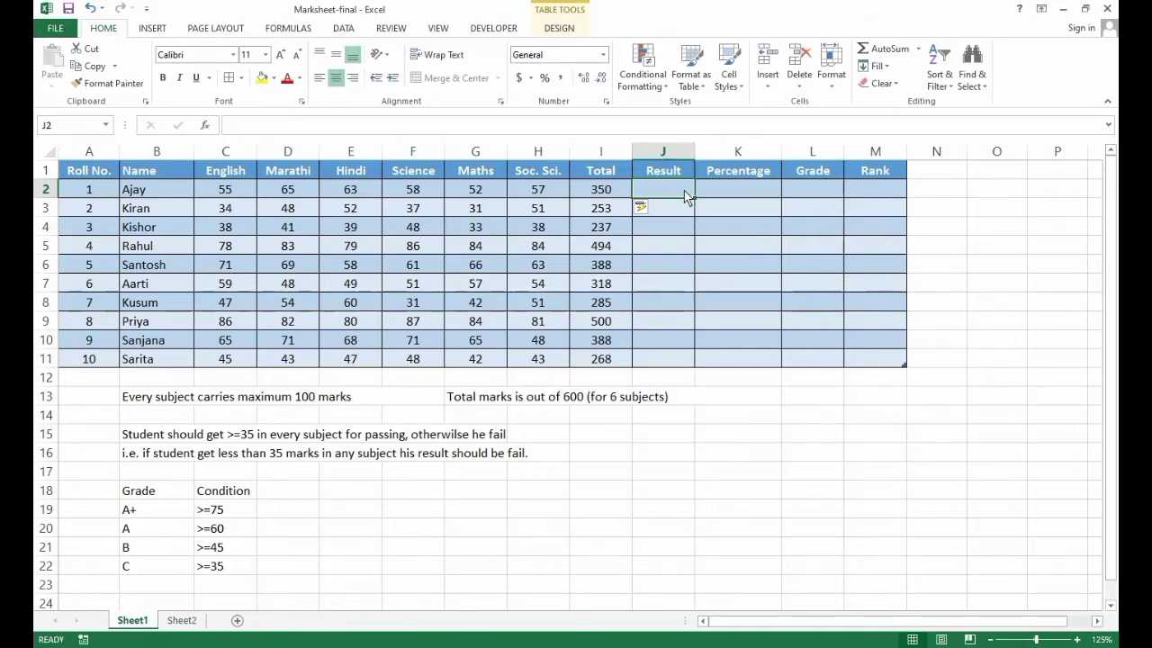
pyautogui.write('=')
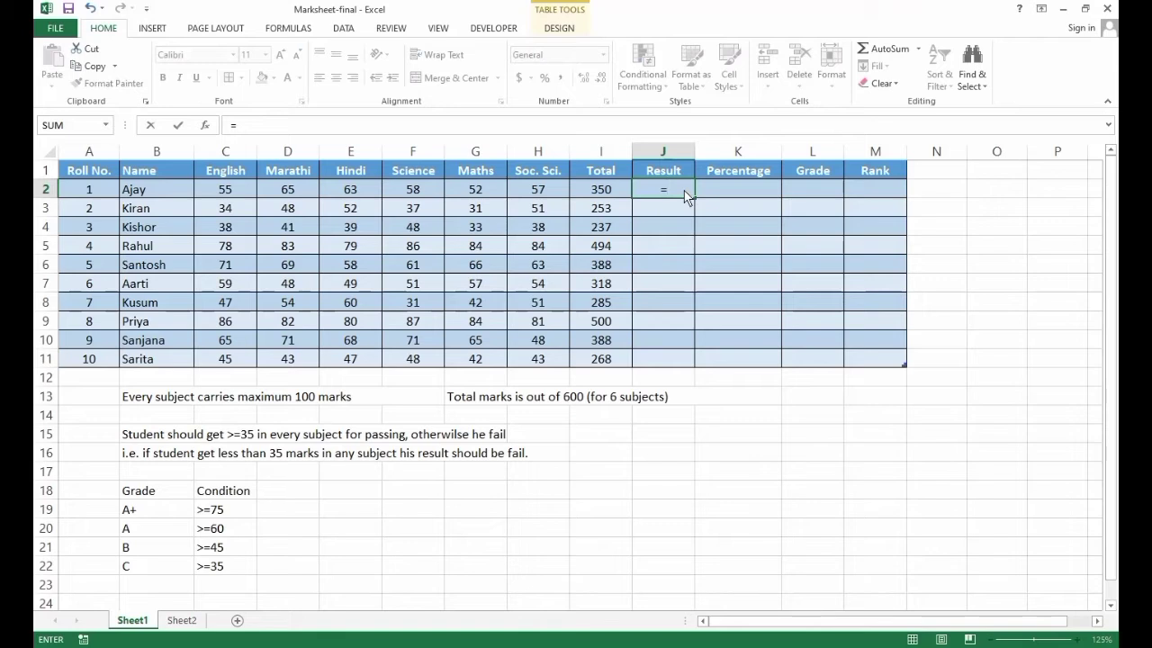
pyautogui.write('i')
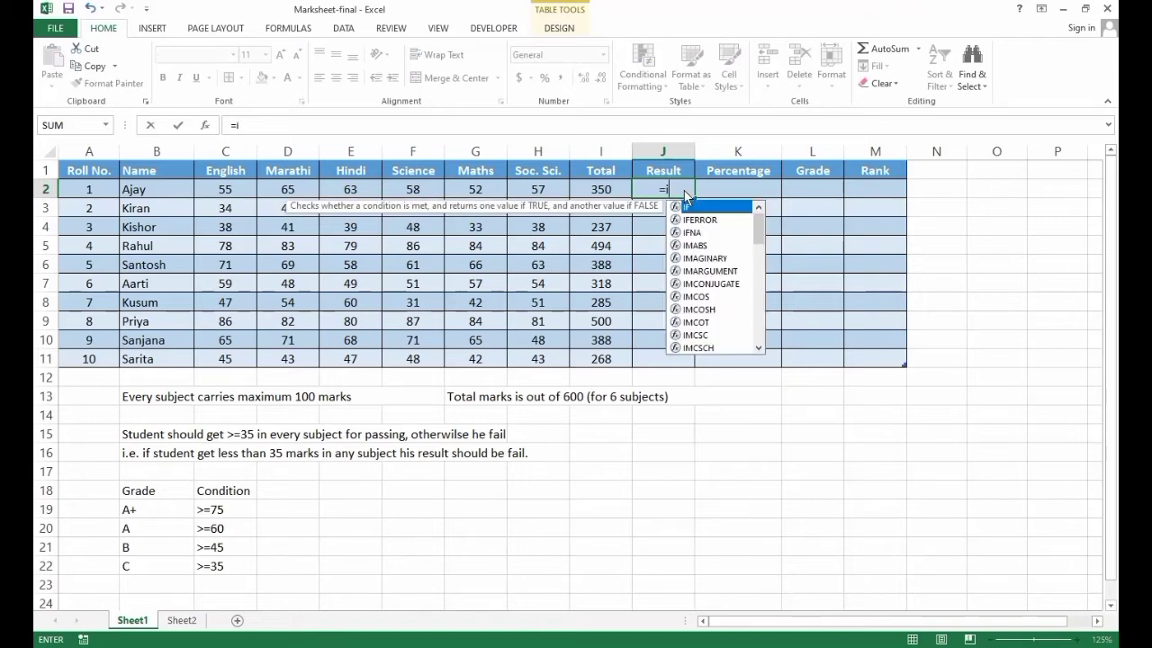
pyautogui.write('f(')
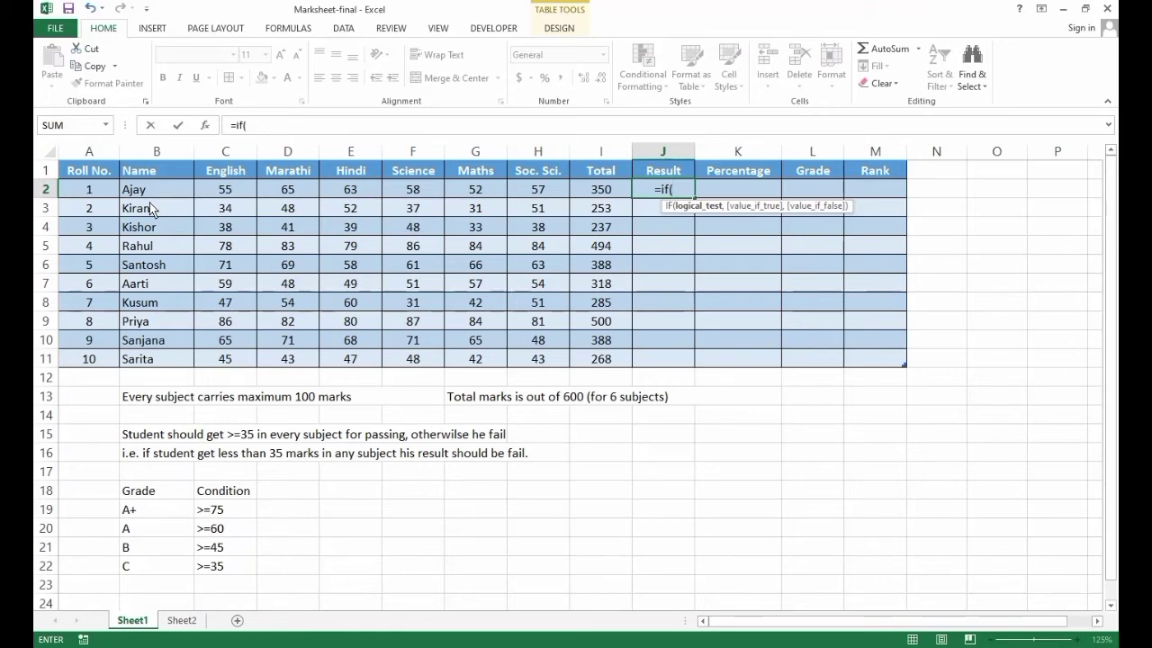
pyautogui.write('min')
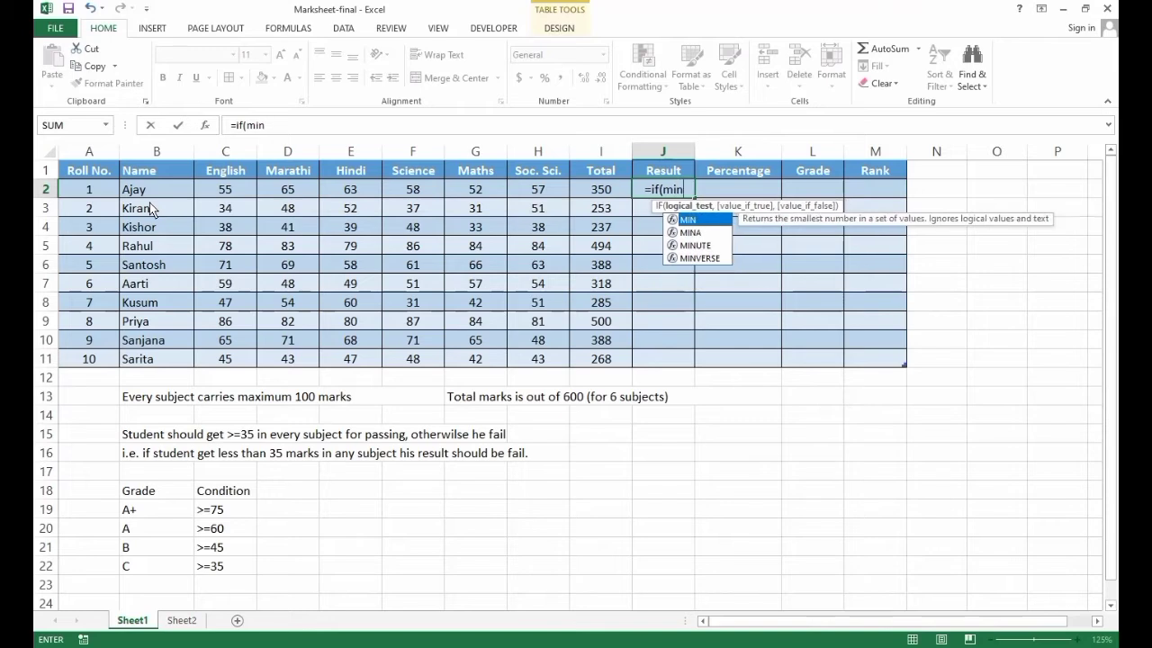
pyautogui.write('(')
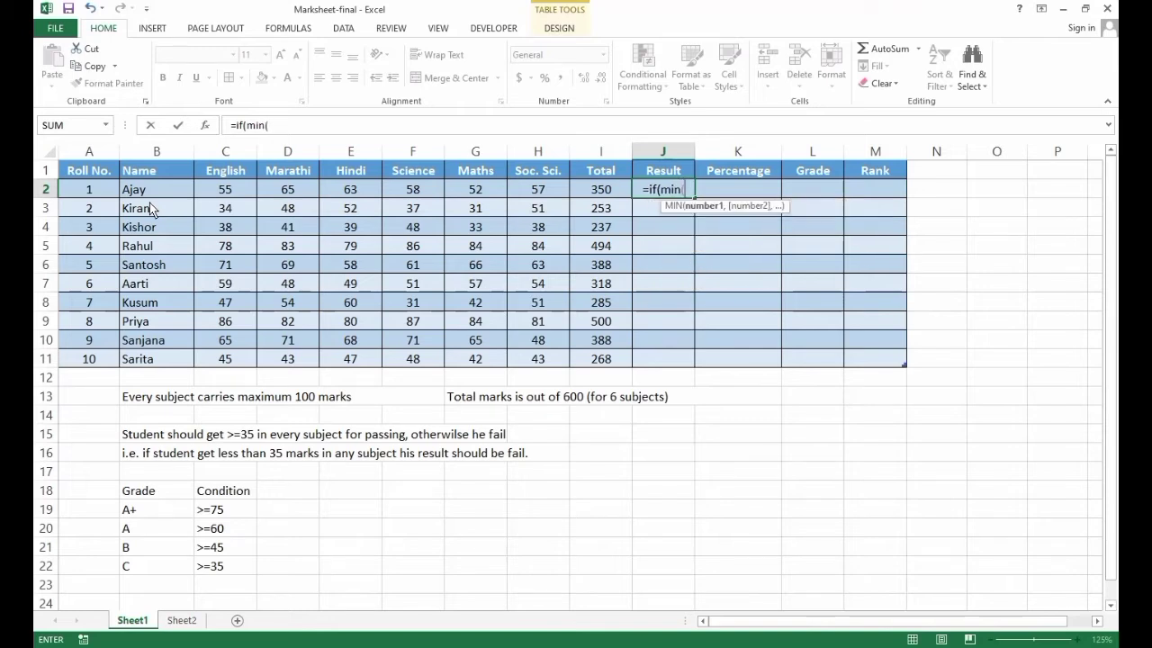
pyautogui.click(236, 191)
pyautogui.moveTo(243, 194); pyautogui.dragTo(531, 201)
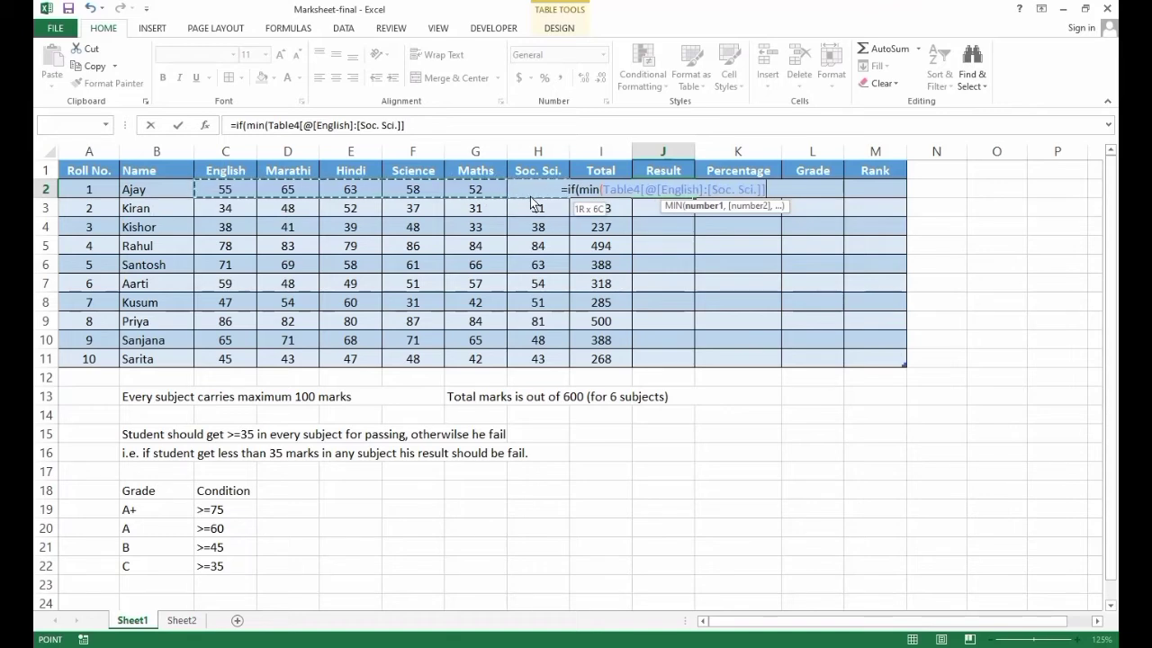
pyautogui.moveTo(532, 202); pyautogui.dragTo(532, 202)
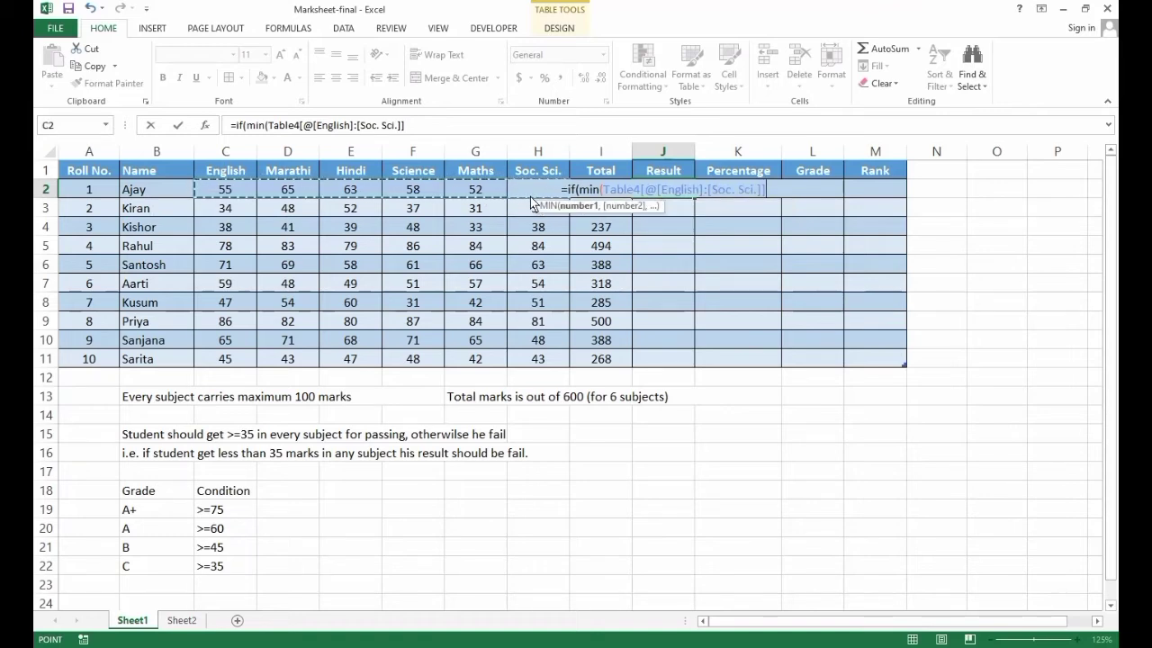
pyautogui.write(')')
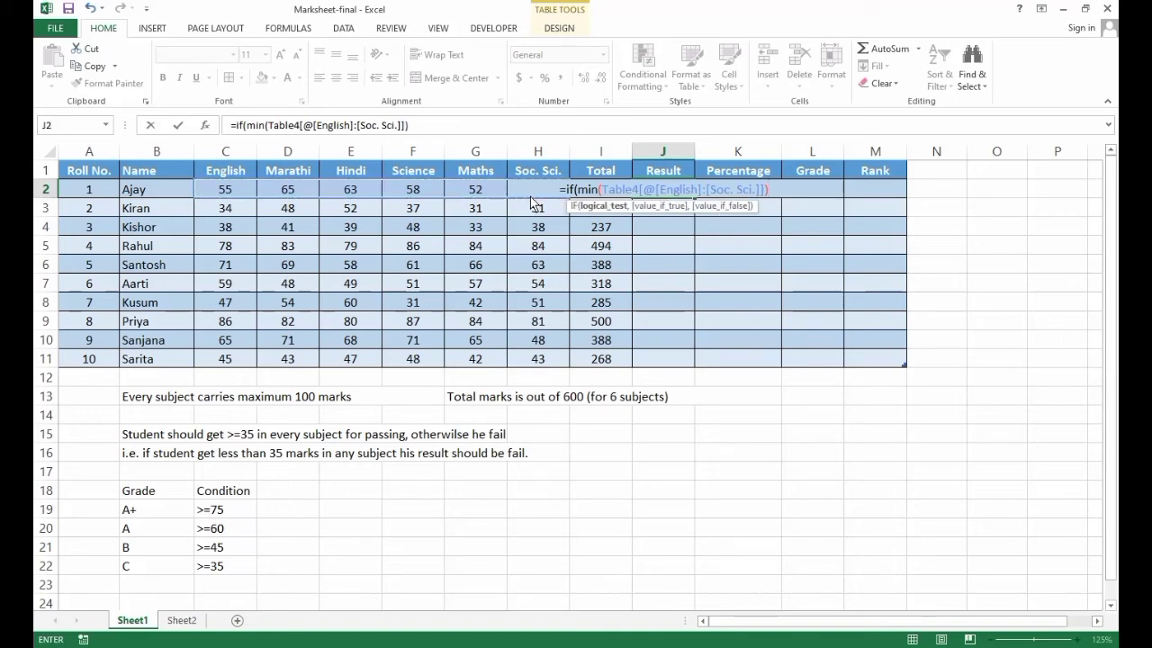
pyautogui.write('>=35')
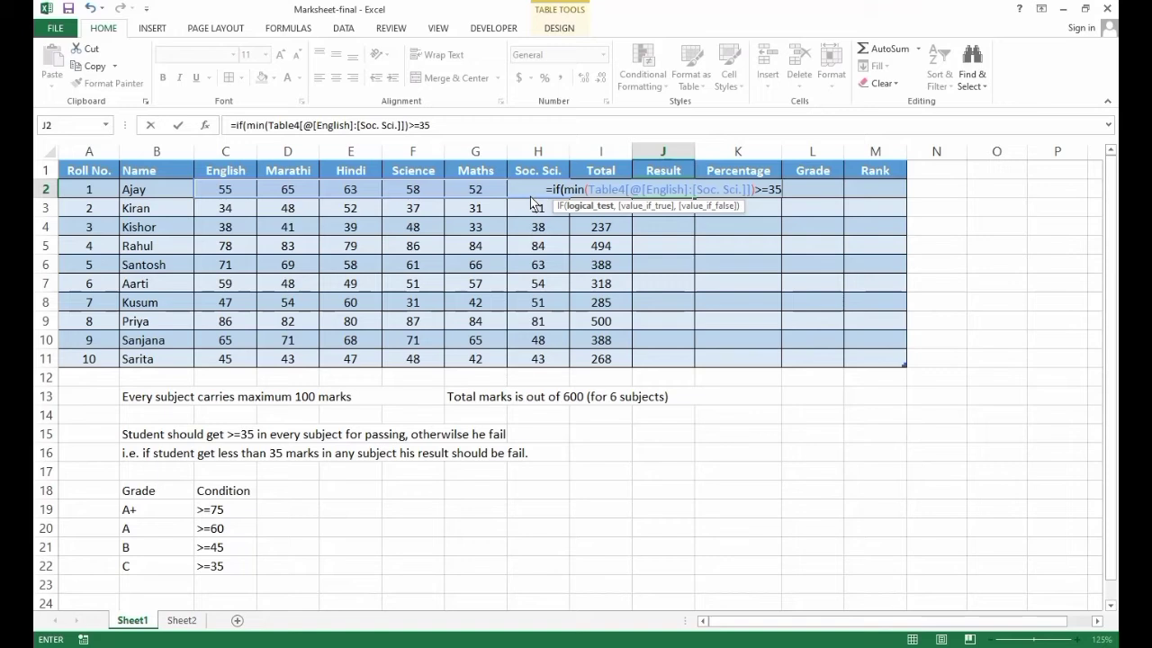
# Complete the Result formula to return "Pass" when the test is true and "Fail" otherwise, filling the Result column
pyautogui.write(',"')
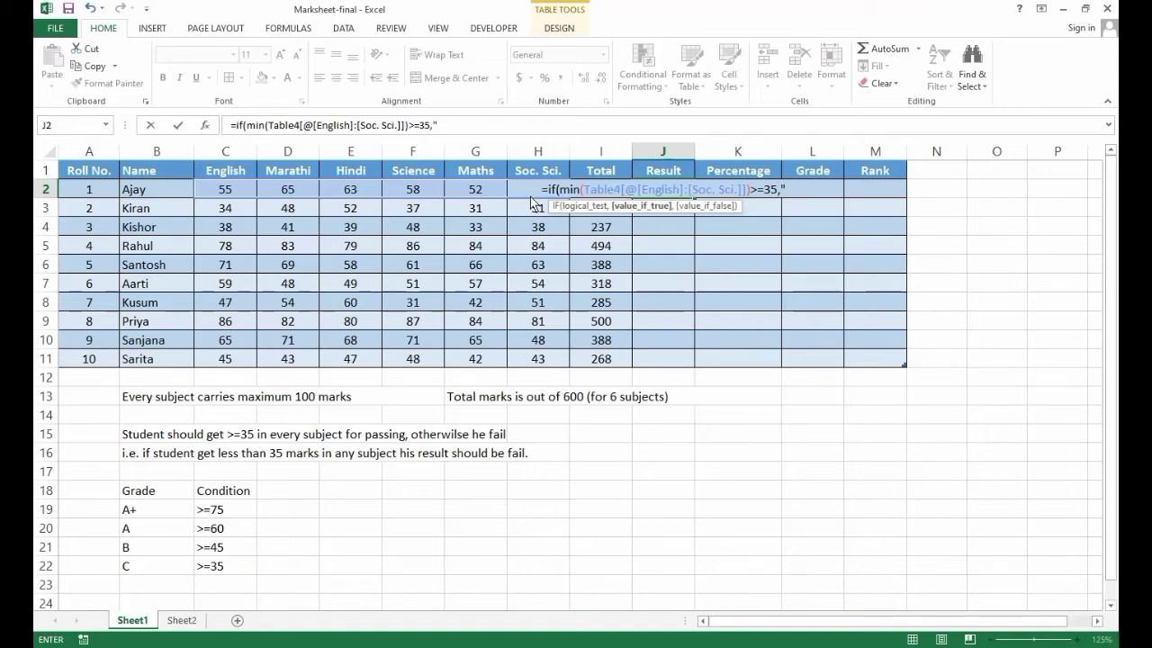
pyautogui.write('Pass')
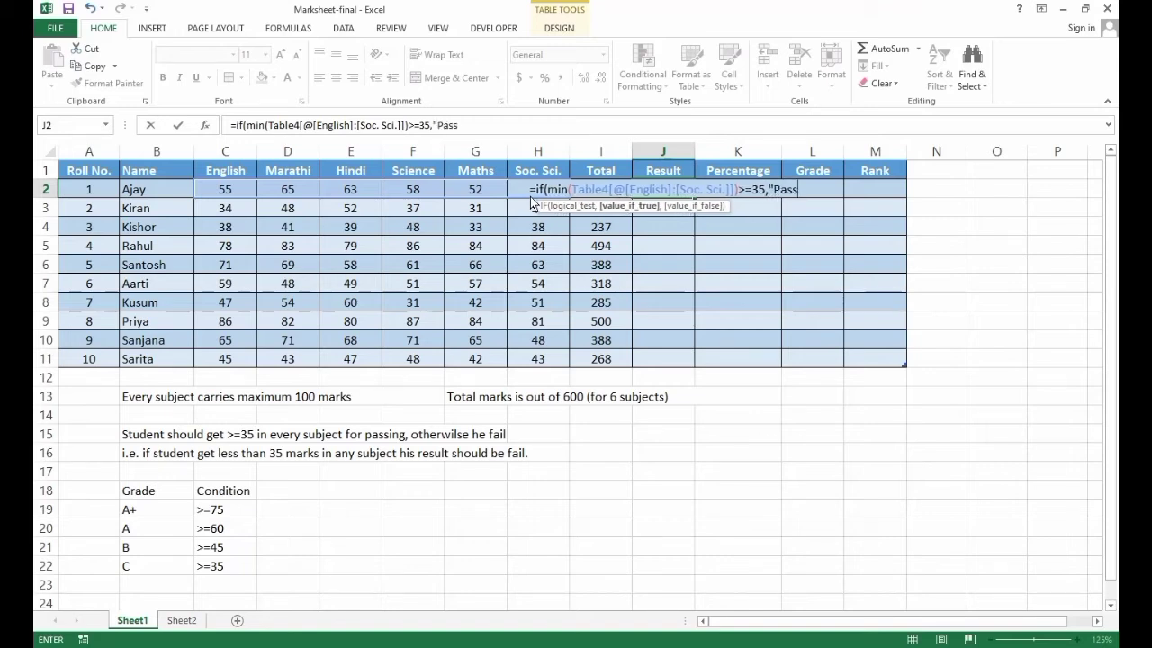
pyautogui.write('",')
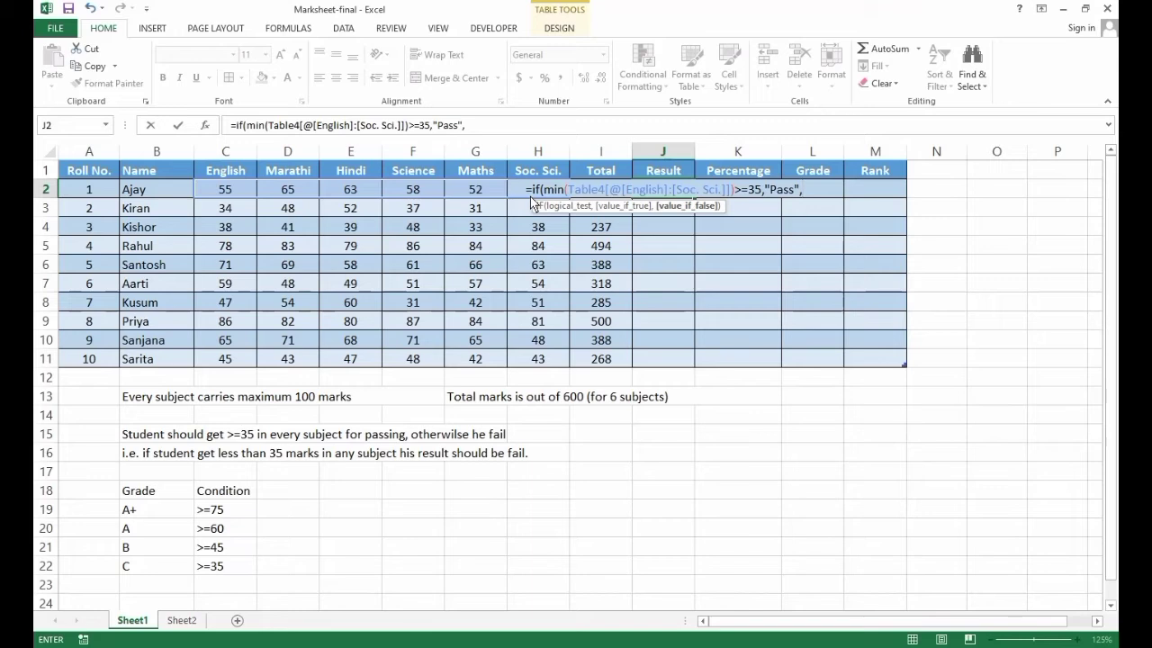
pyautogui.write('"')
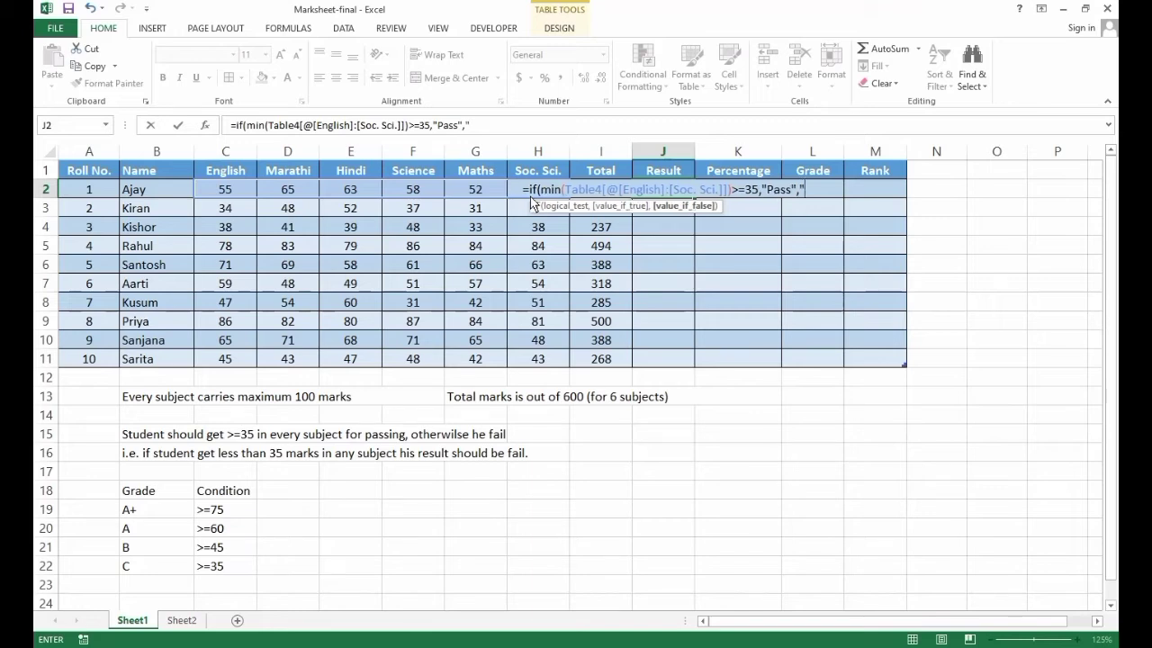
pyautogui.write('Fail')
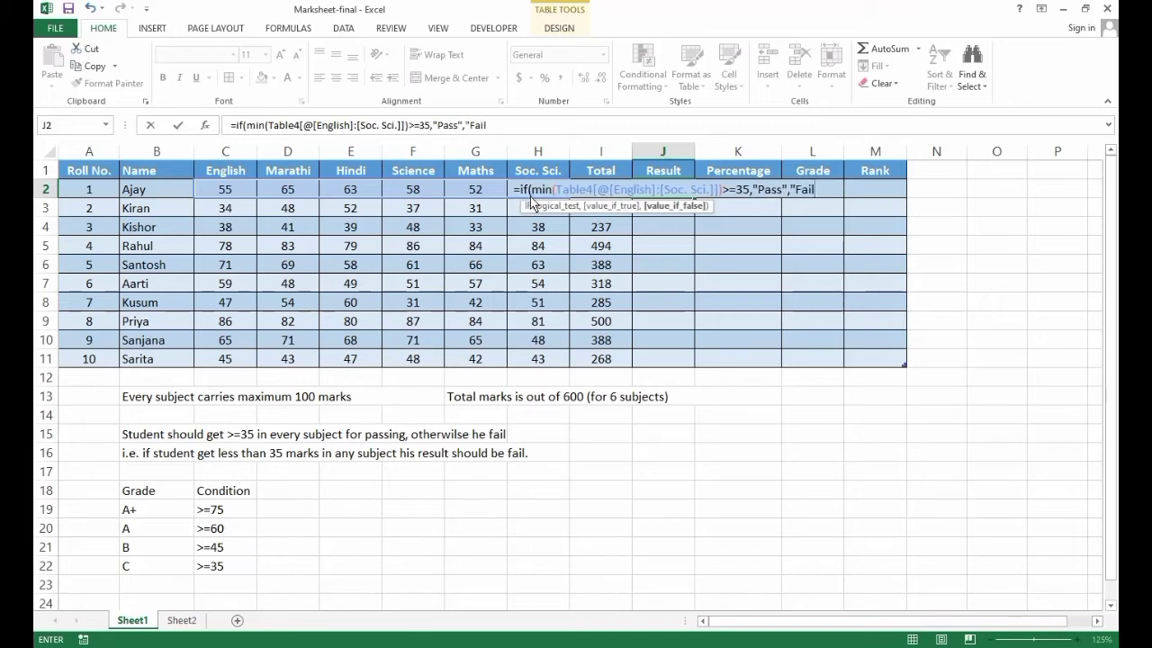
pyautogui.write('")')
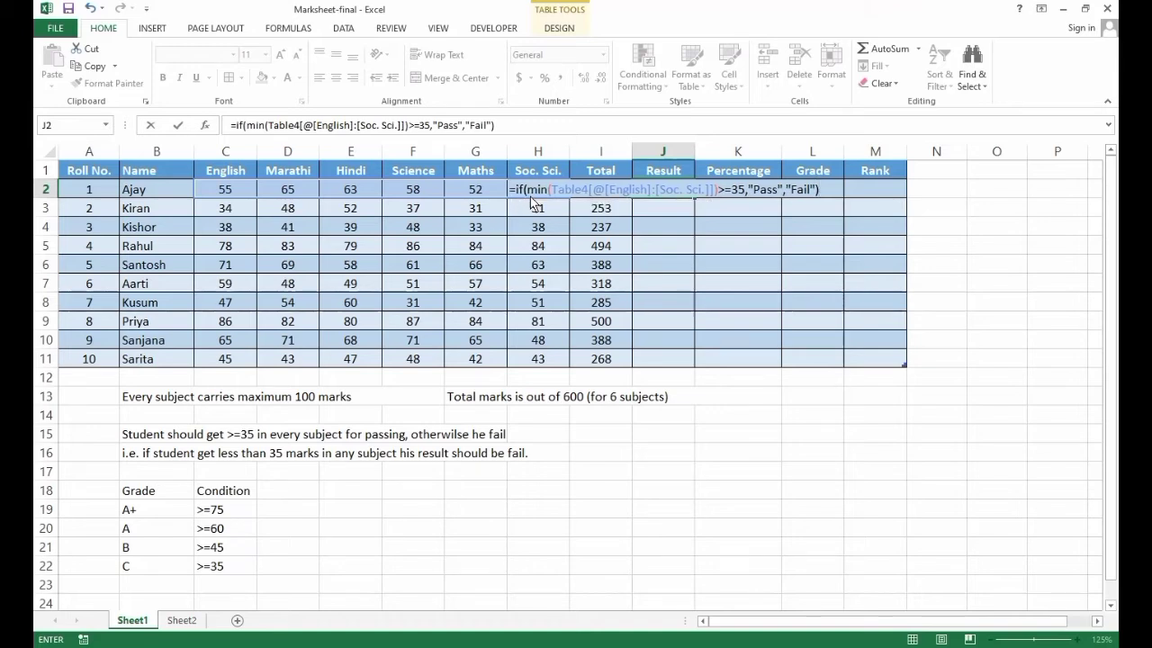
pyautogui.press('Return')
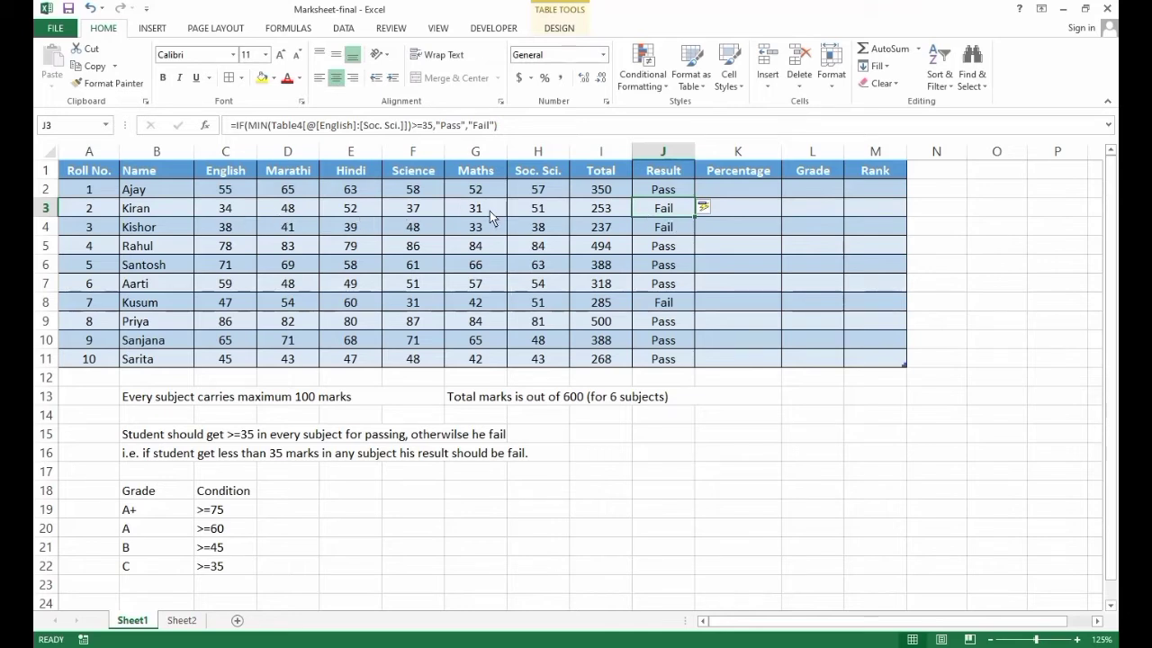
# Check the results of the students in rows 4 and 8 against their subject marks
pyautogui.click(671, 231)
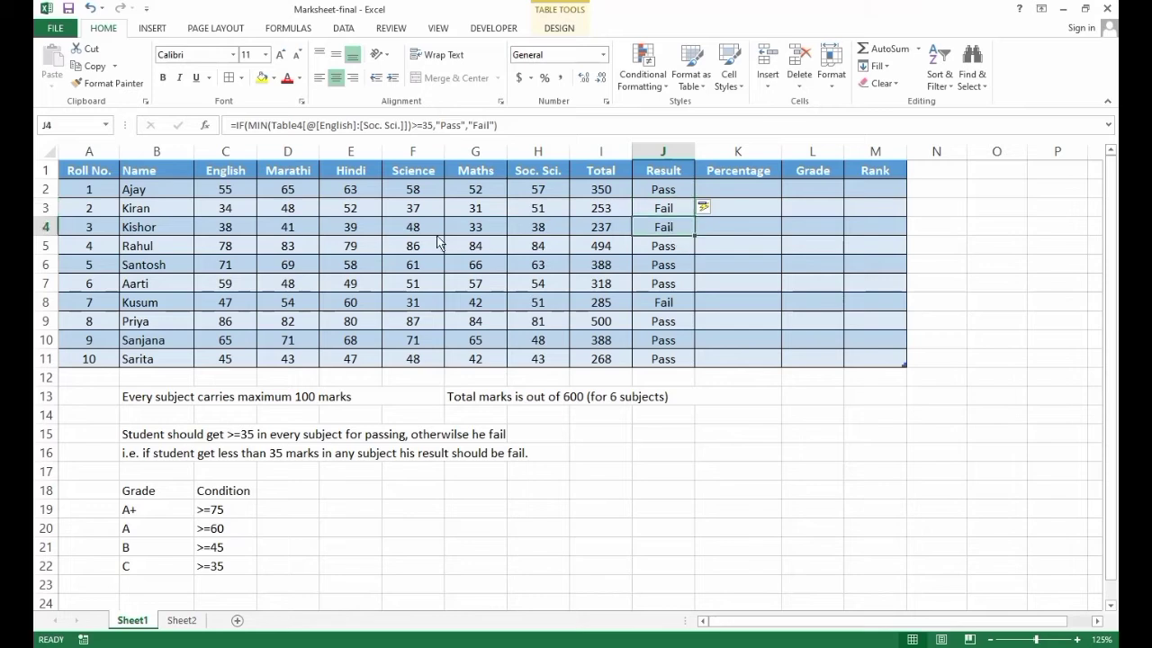
pyautogui.click(475, 236)
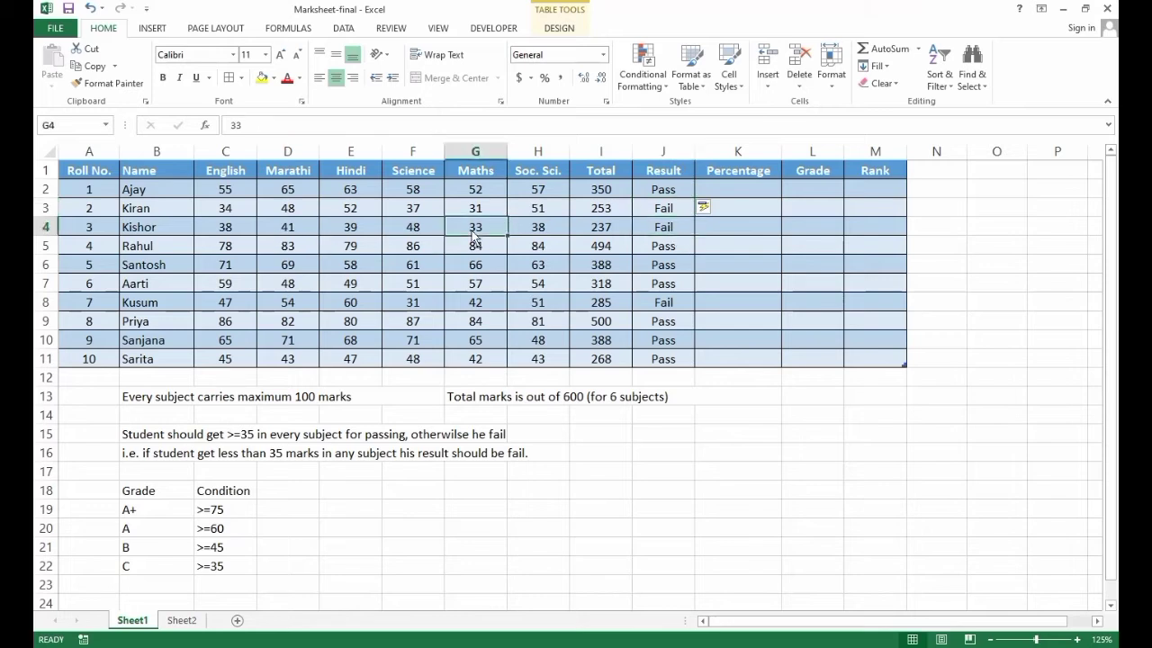
pyautogui.click(663, 235)
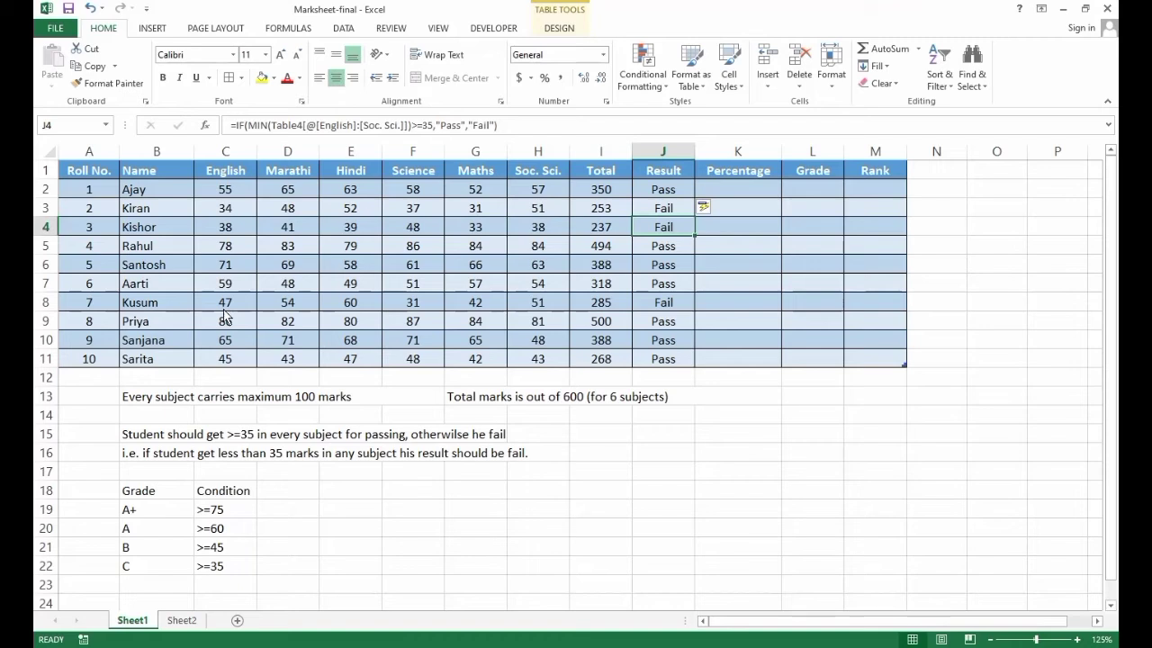
pyautogui.click(403, 305)
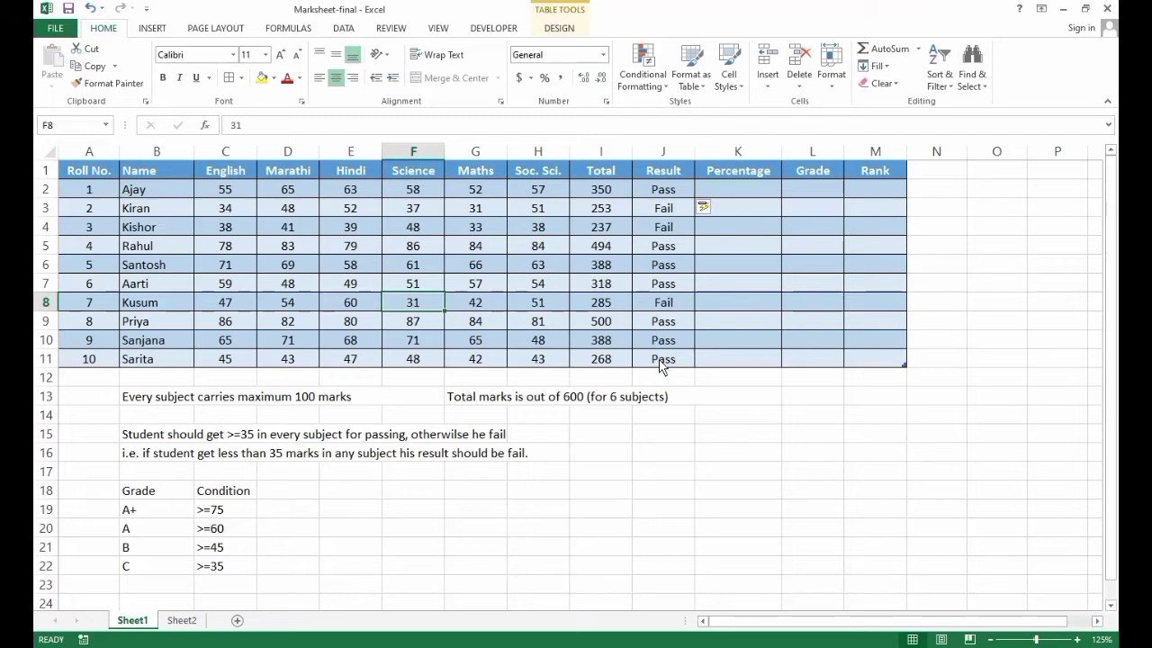
# Start an IF formula in K2 of the Percentage column testing whether the row's Result equals "Pass"
pyautogui.click(739, 196)
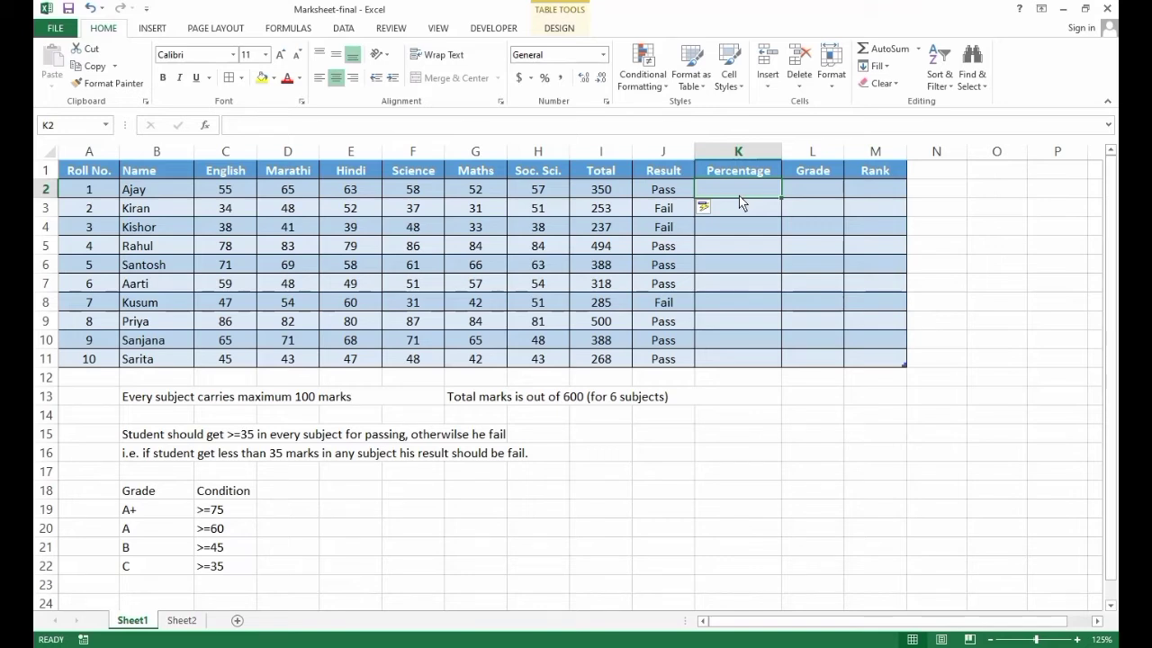
pyautogui.write('=')
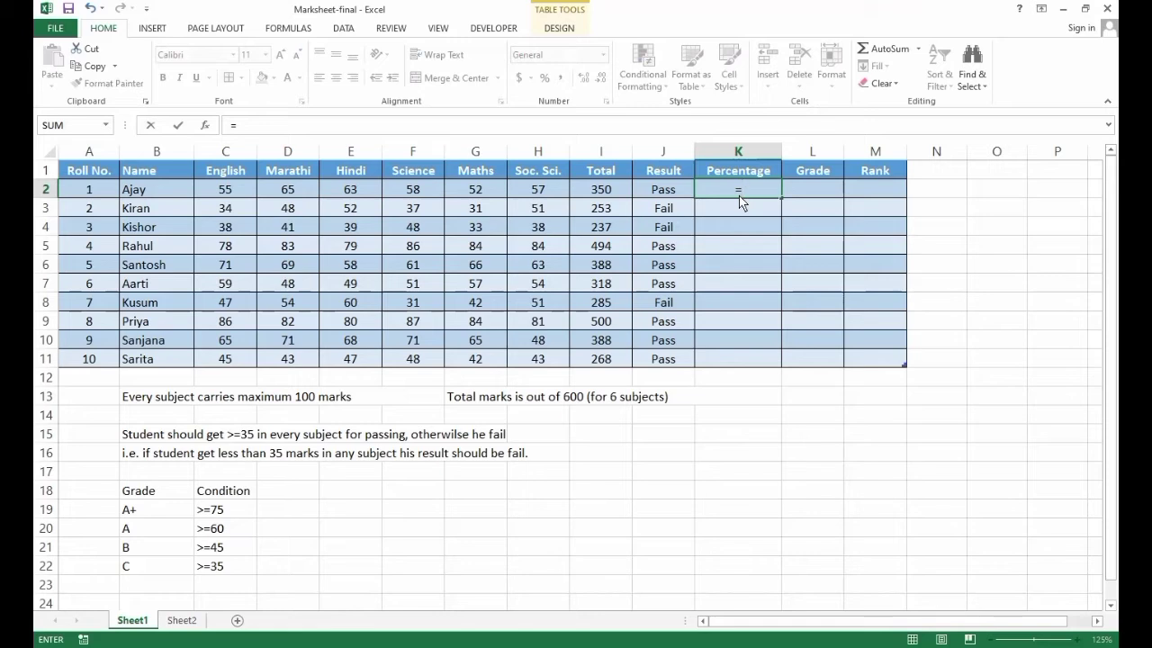
pyautogui.write('if(')
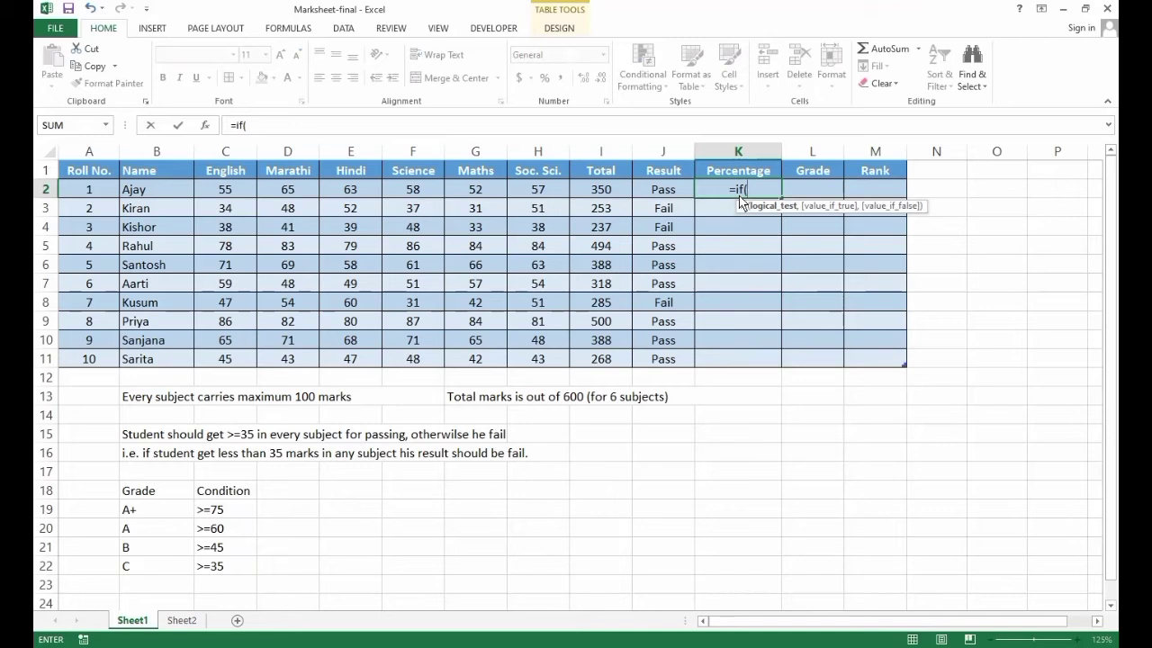
pyautogui.click(662, 191)
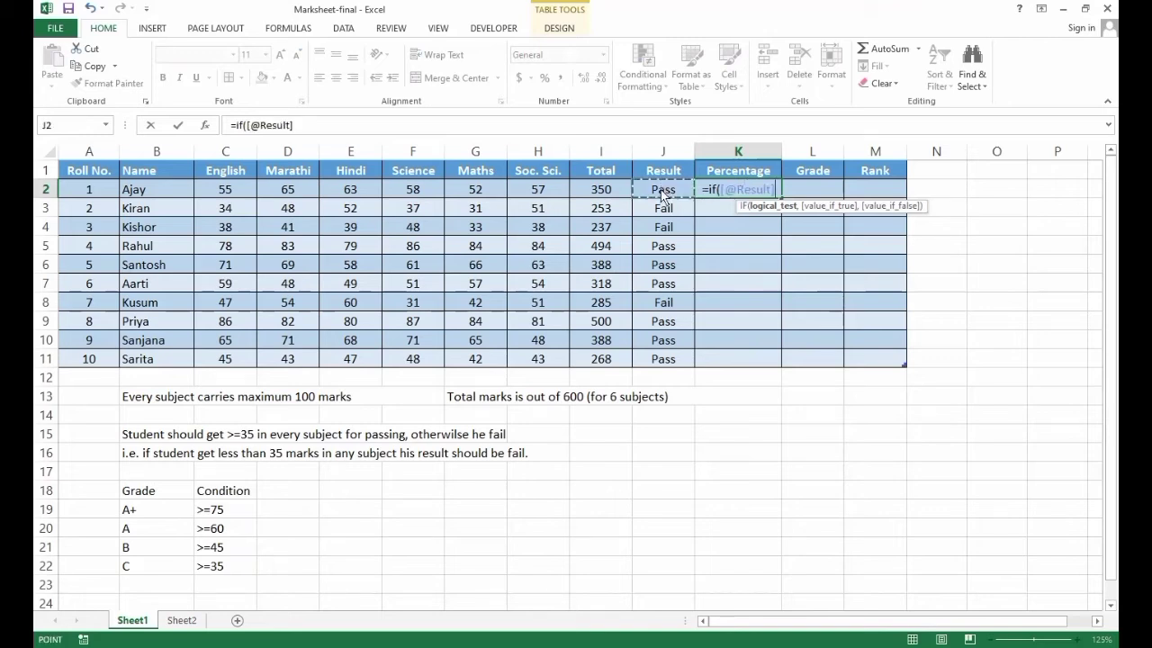
pyautogui.write('=')
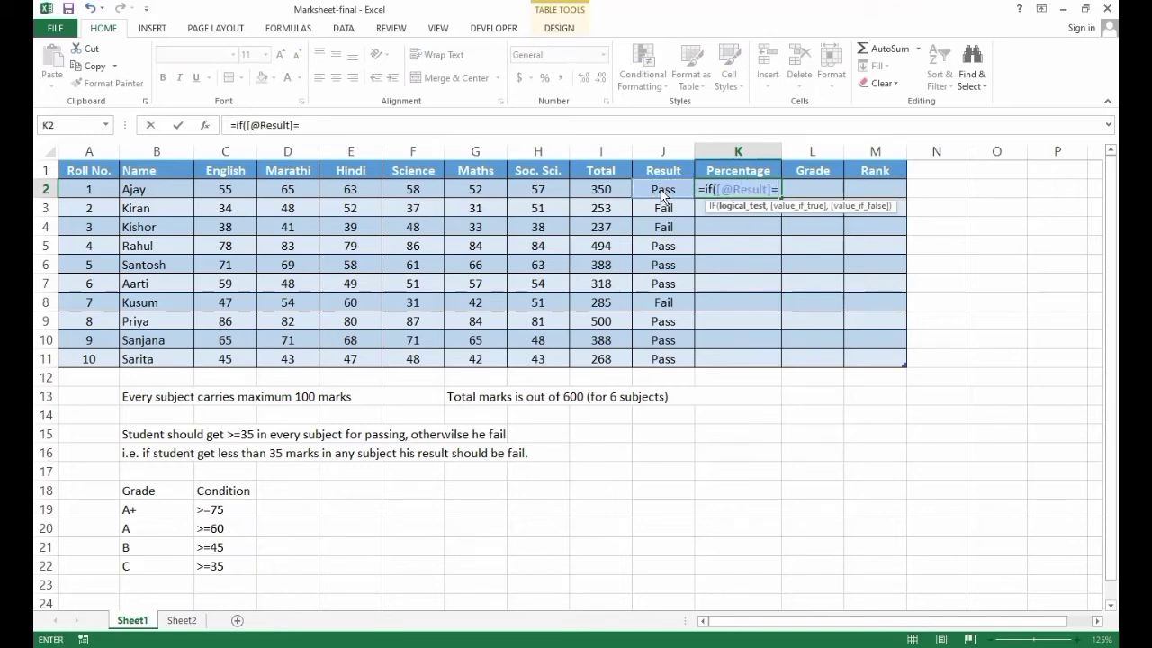
pyautogui.write('"')
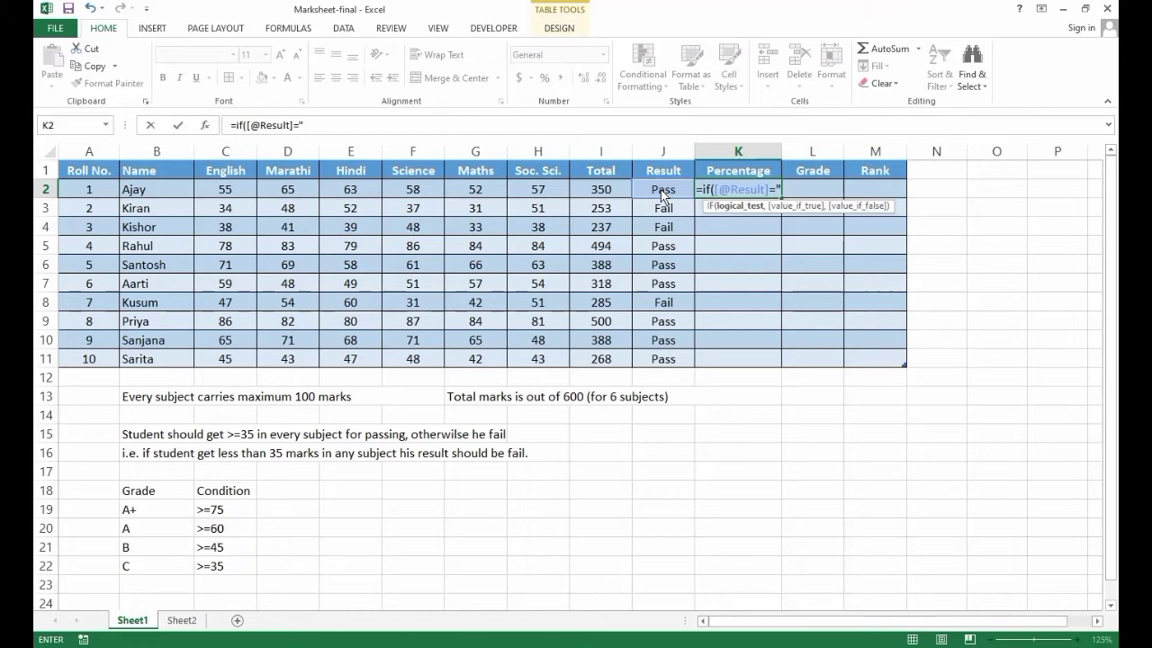
pyautogui.write('Pa')
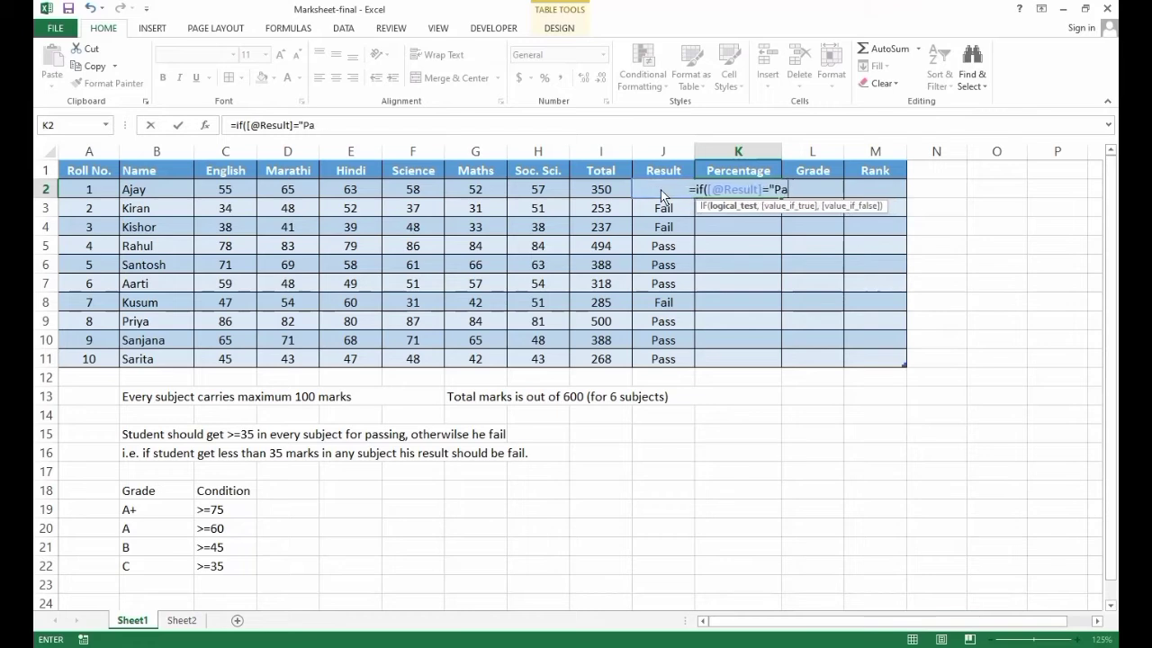
pyautogui.write('ss"')
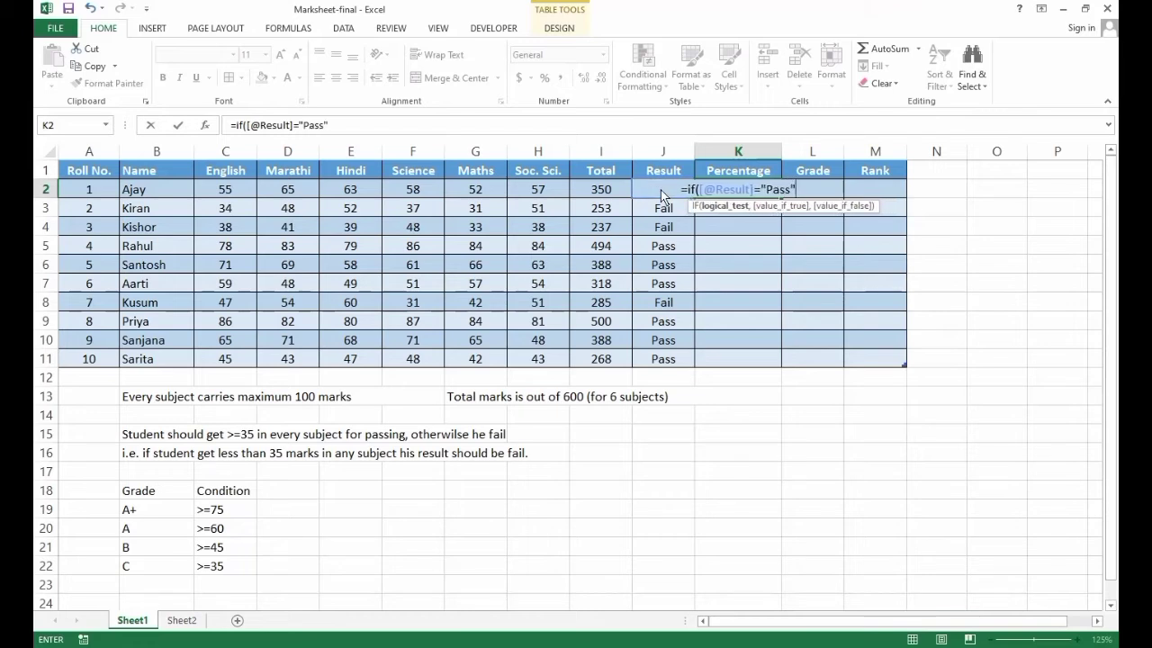
# Complete the Percentage formula to return the row's Total divided by 6 when true and "--" otherwise, filling the Percentage column
pyautogui.write(',')
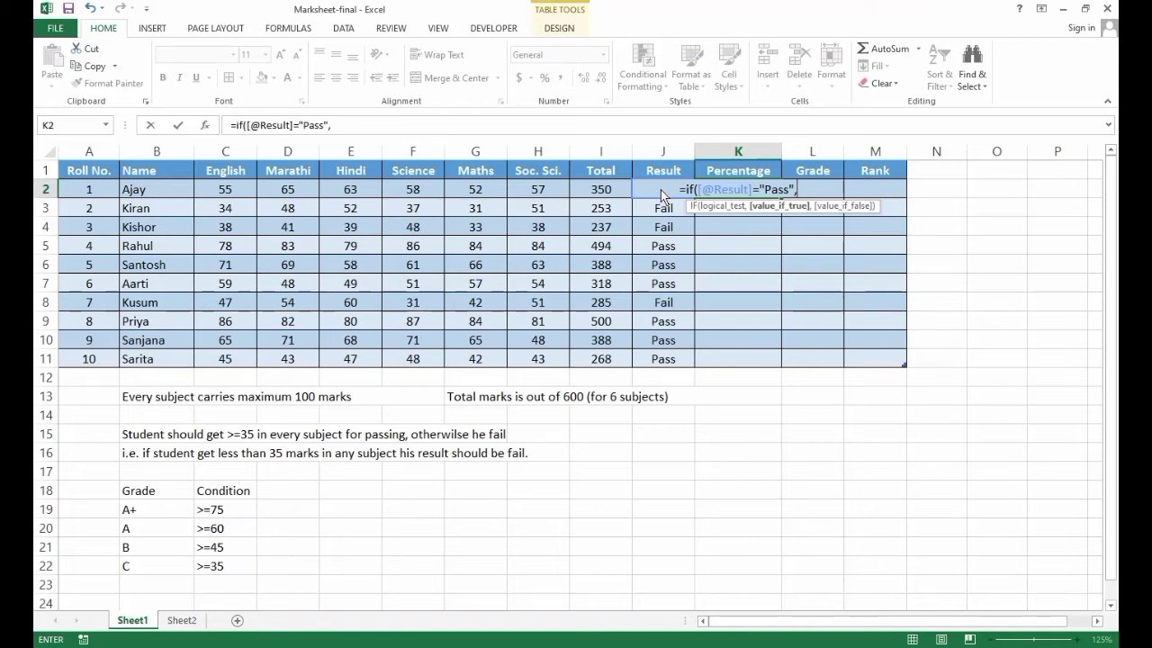
pyautogui.click(591, 191)
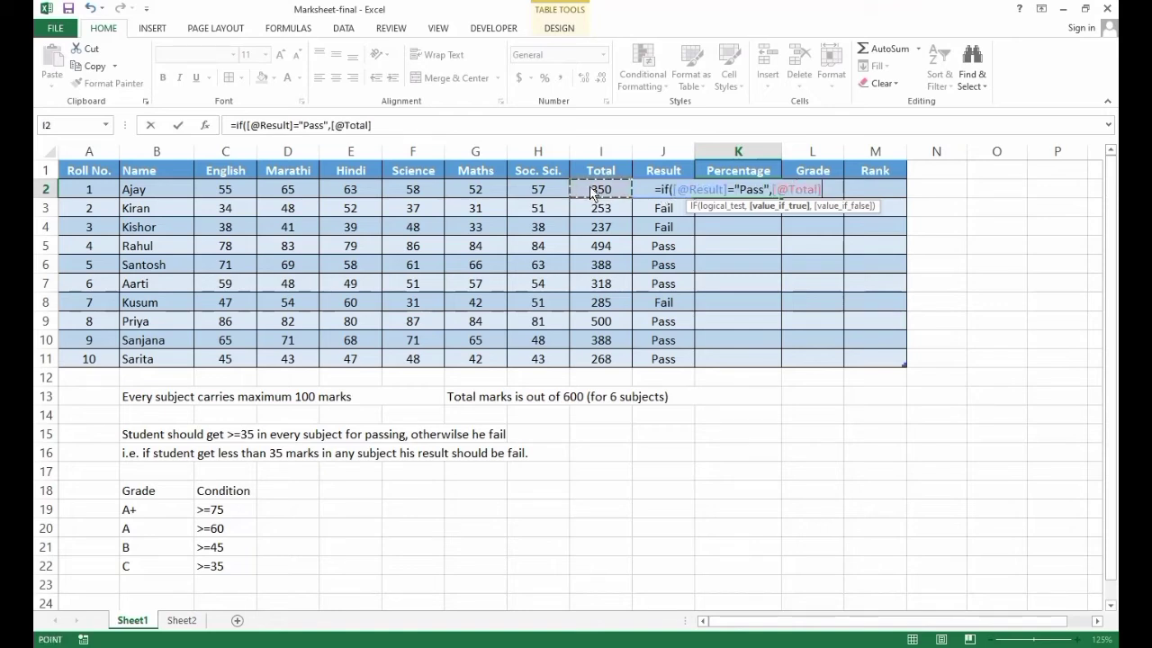
pyautogui.write('/')
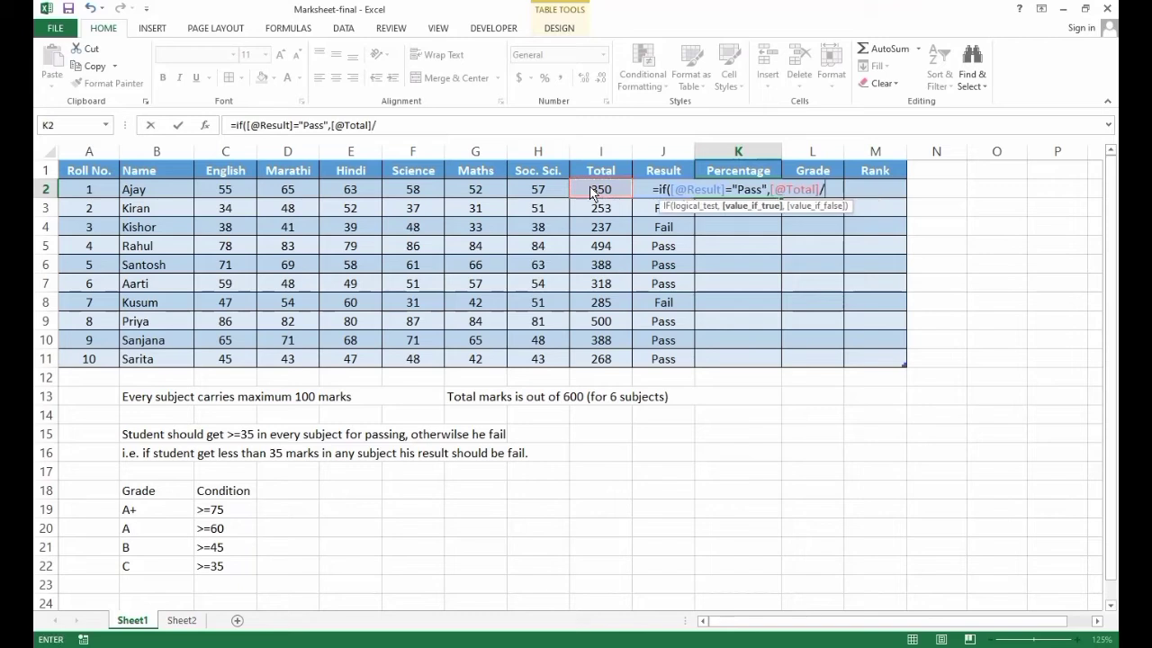
pyautogui.write('6')
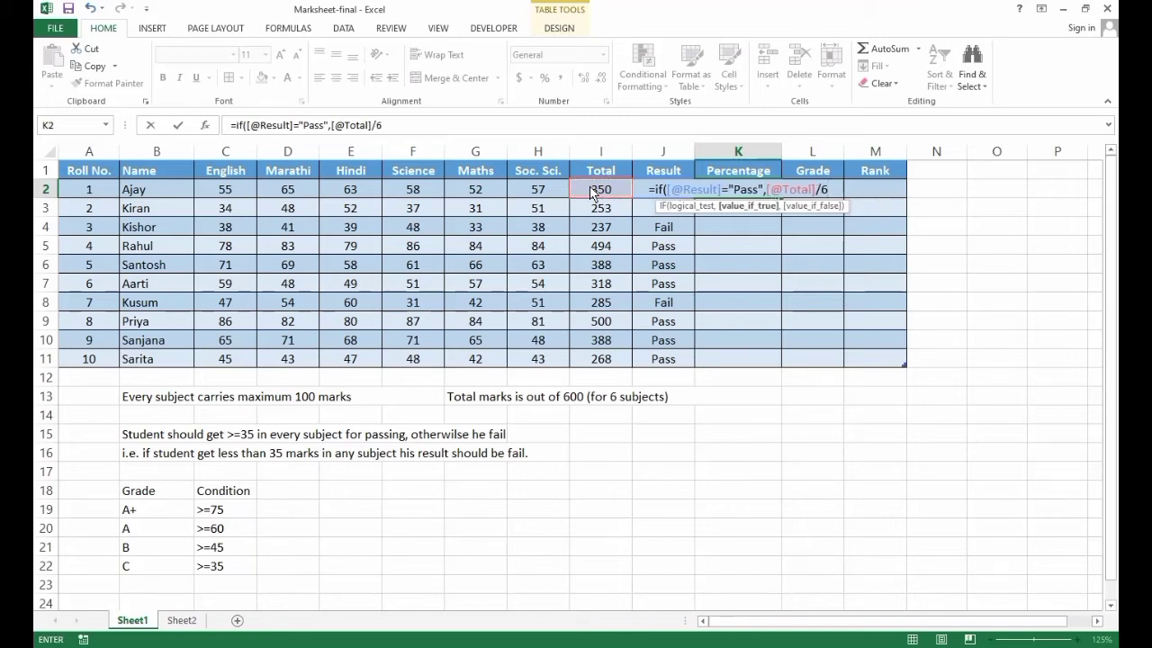
pyautogui.write(',')
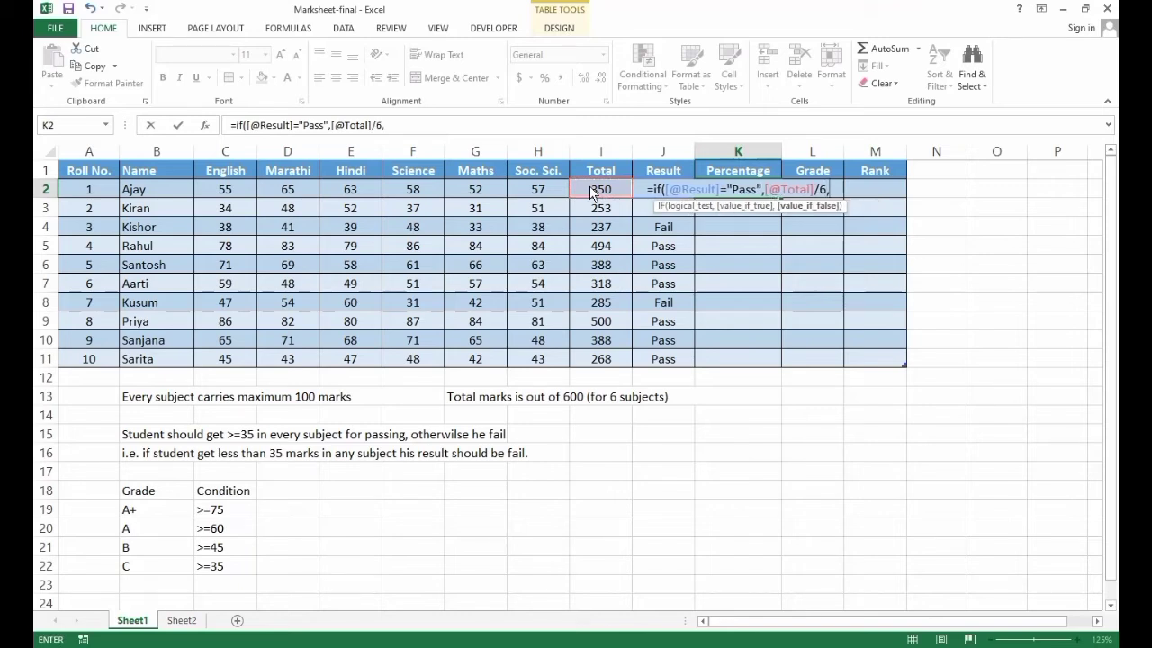
pyautogui.write('"--")')
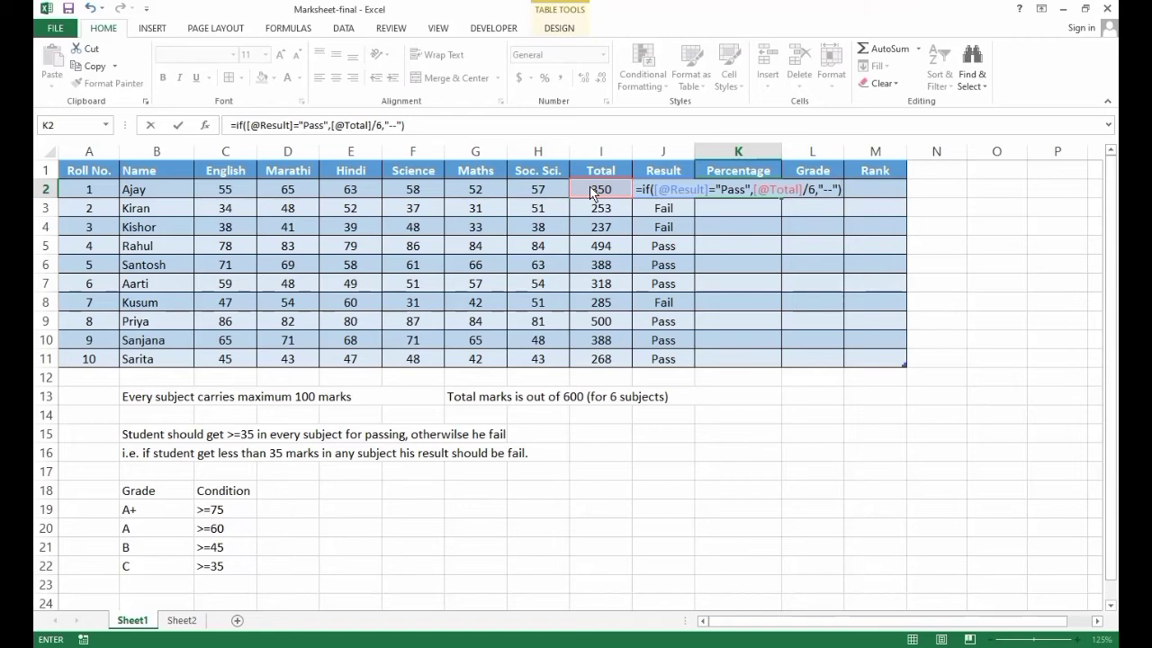
pyautogui.press('Return')
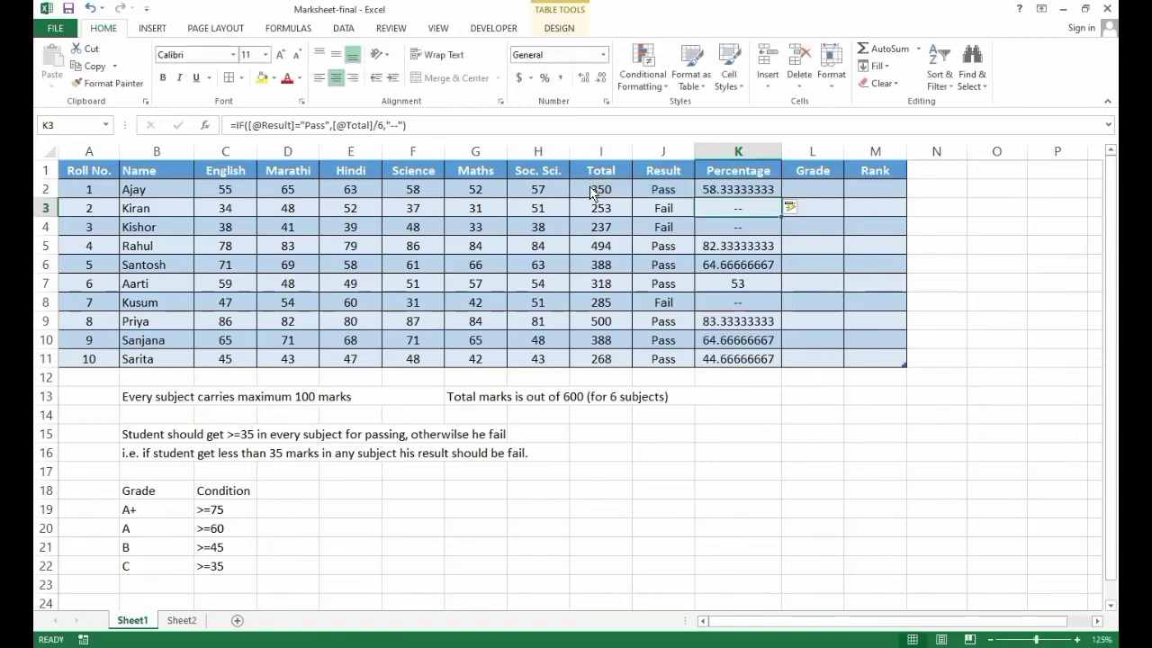
# Format the Percentage values in K2:K11 as Number with 2 decimal places
pyautogui.click(753, 194)
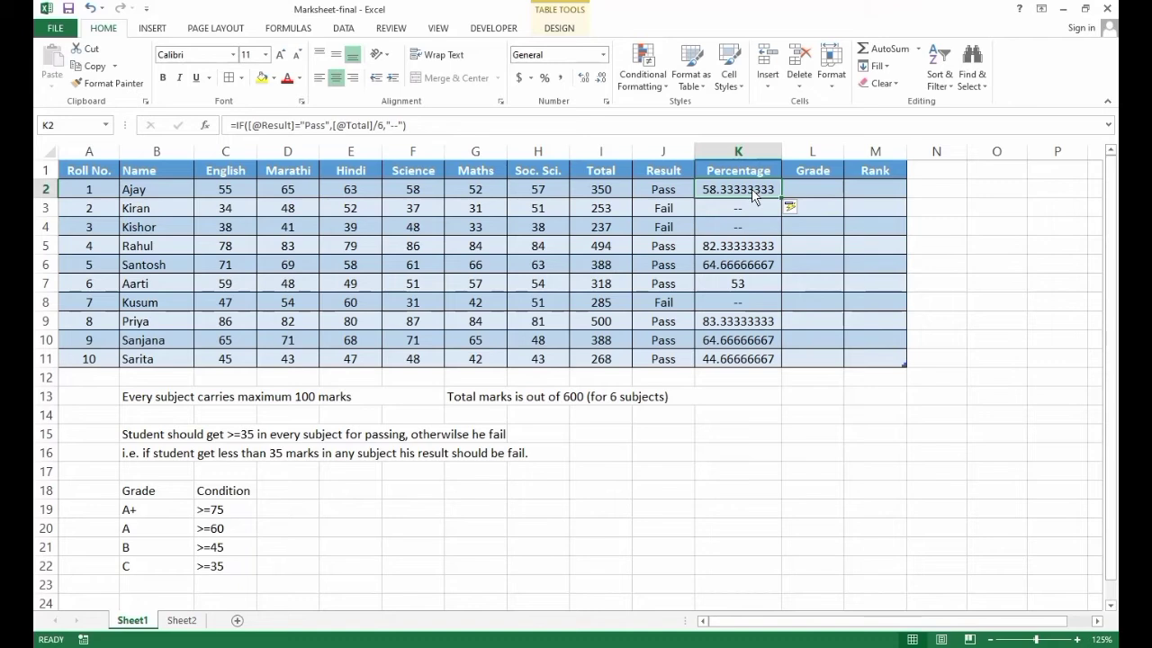
pyautogui.moveTo(753, 194); pyautogui.dragTo(752, 364)
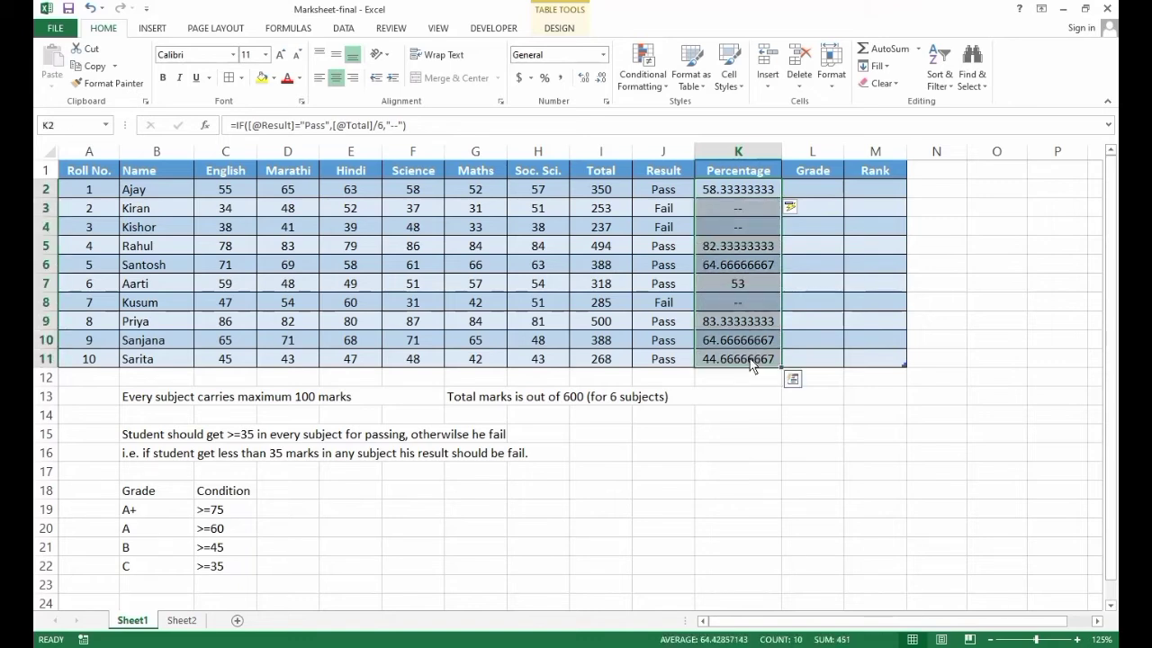
pyautogui.click(607, 107)
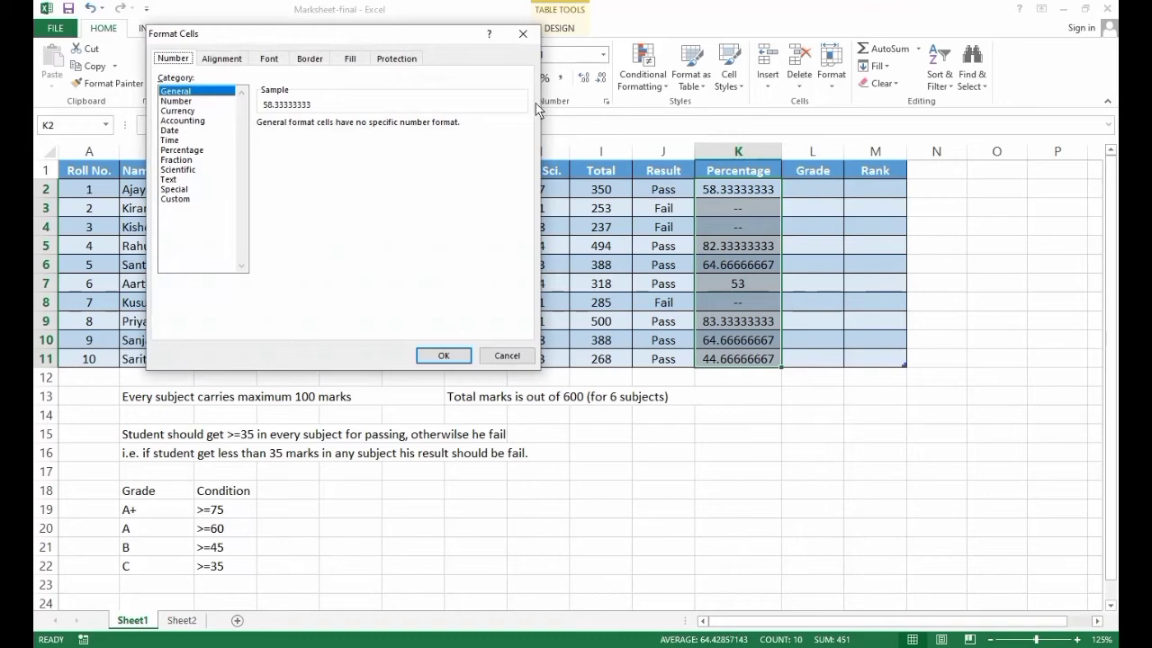
pyautogui.click(176, 101)
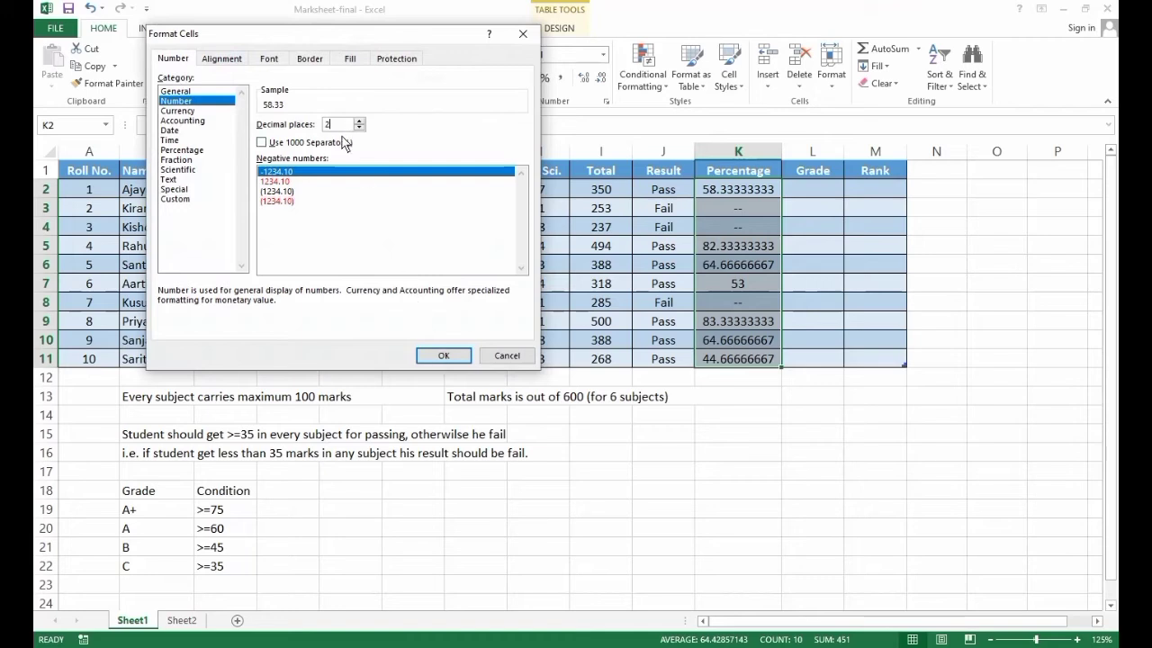
pyautogui.click(450, 362)
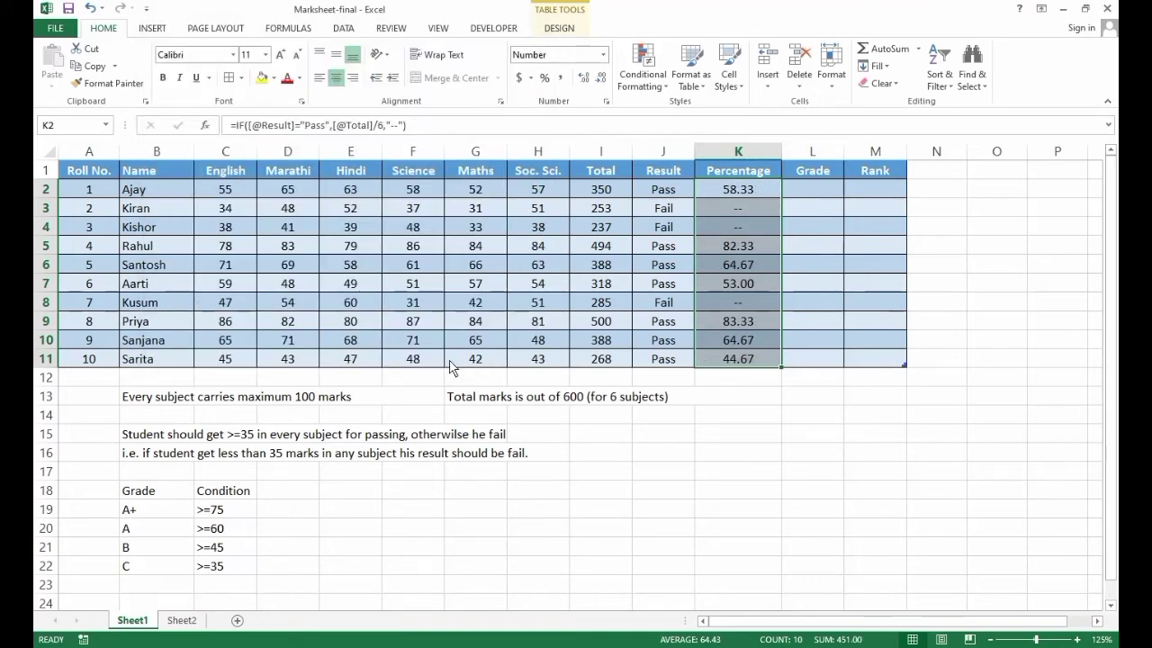
# Start an IF formula in L2 of the Grade column testing whether the row's Result equals "Pass"
pyautogui.click(814, 190)
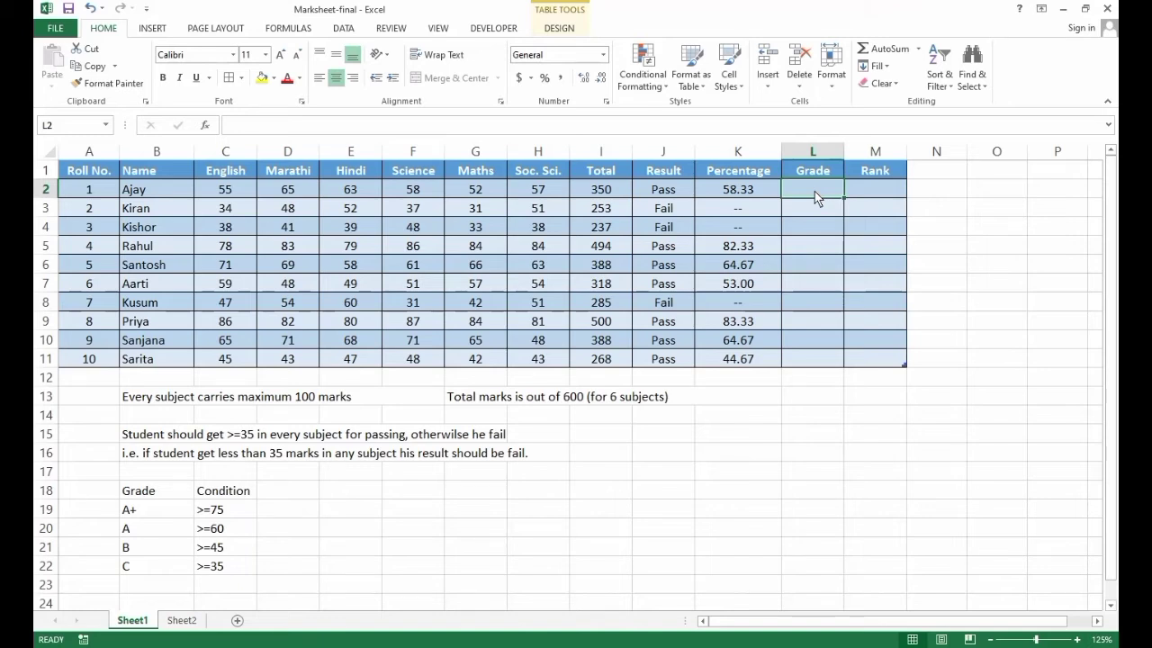
pyautogui.write('=if')
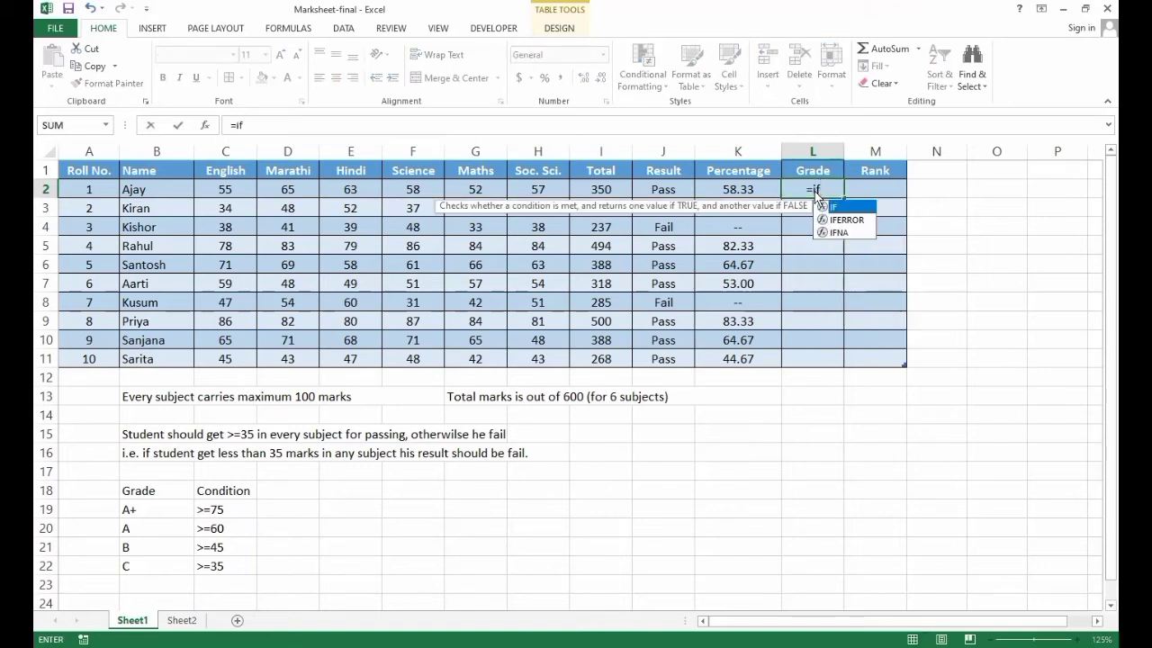
pyautogui.write('(')
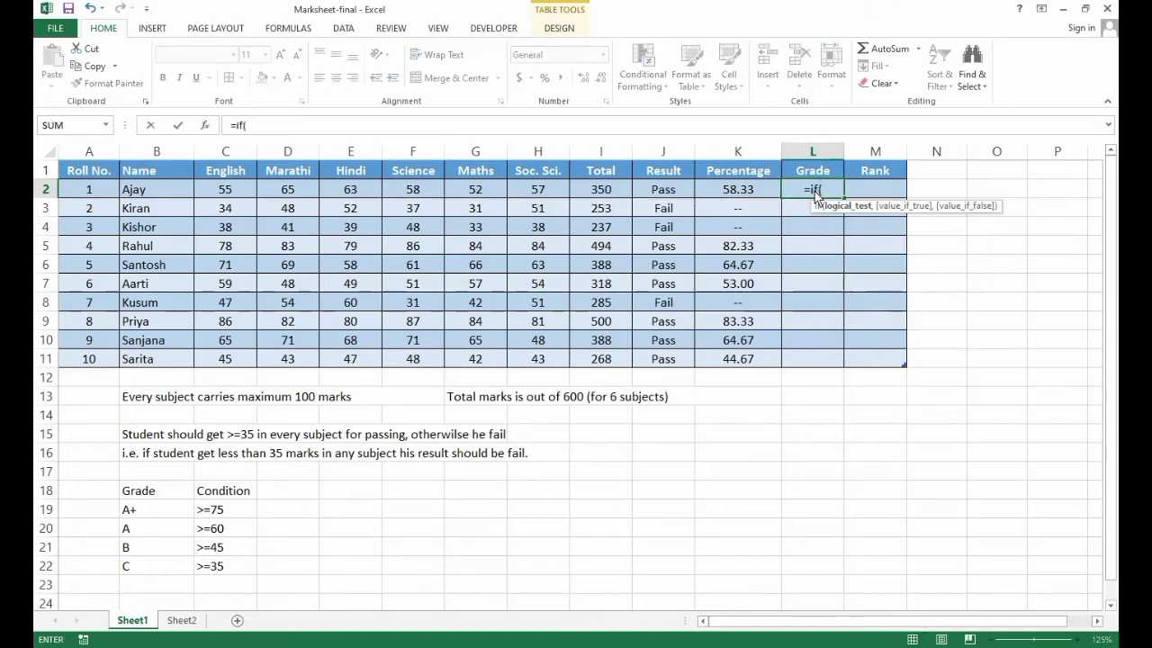
pyautogui.click(677, 194)
pyautogui.write('="')
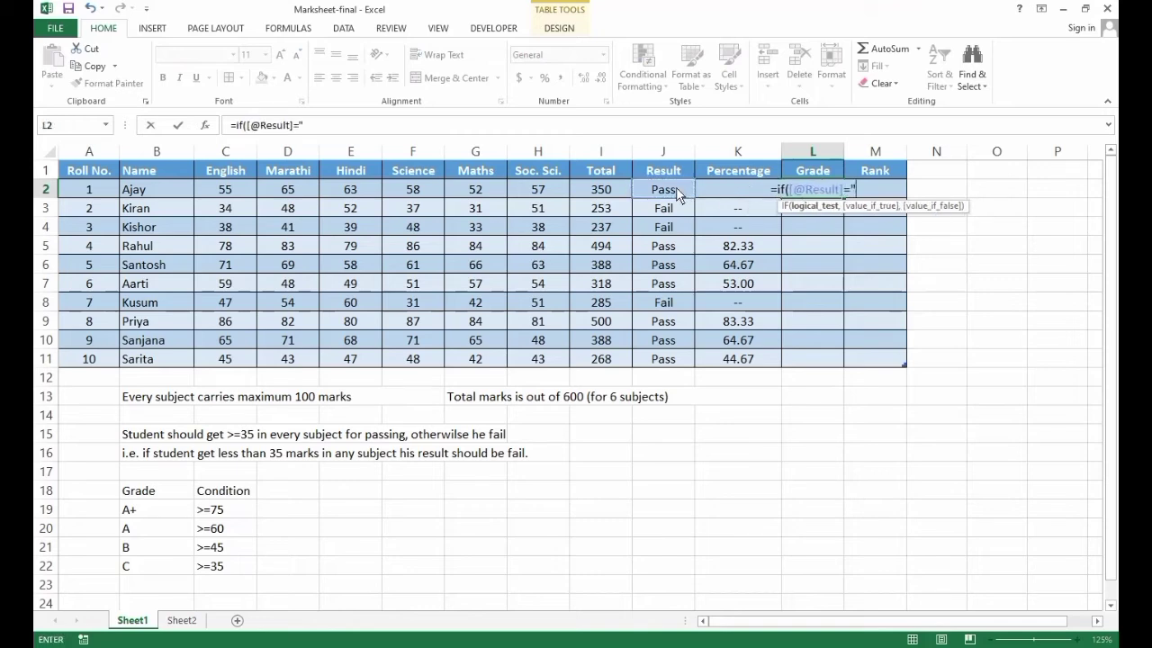
pyautogui.write('PAss')
pyautogui.press('BackSpace')
pyautogui.press('BackSpace')
pyautogui.press('BackSpace')
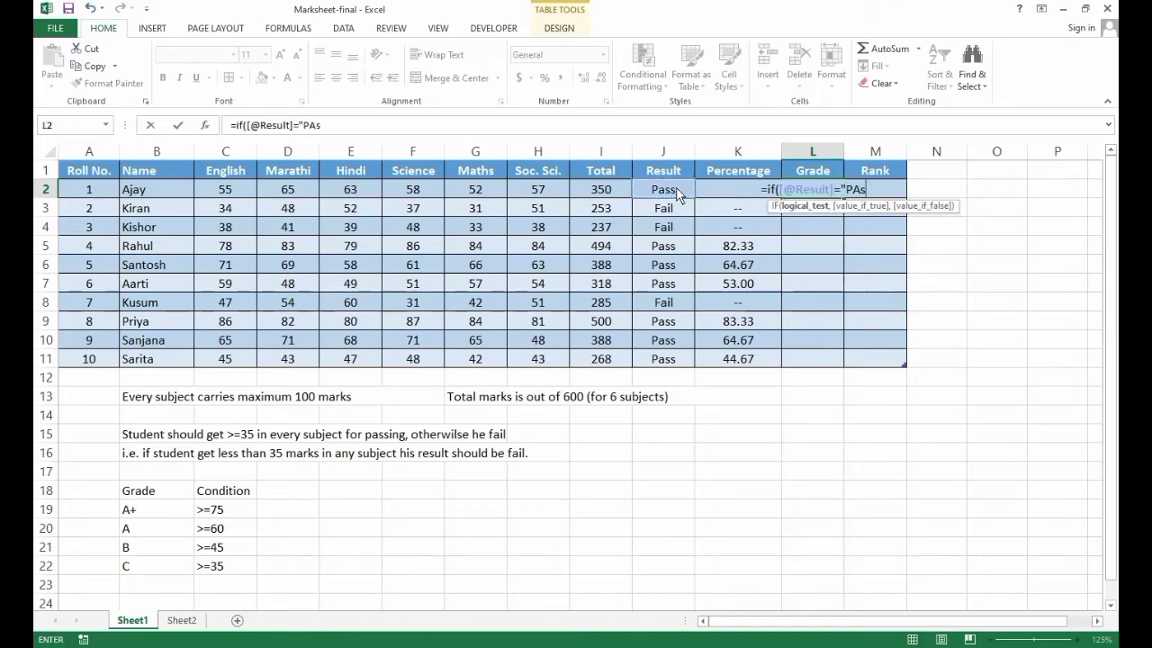
pyautogui.write('ass')
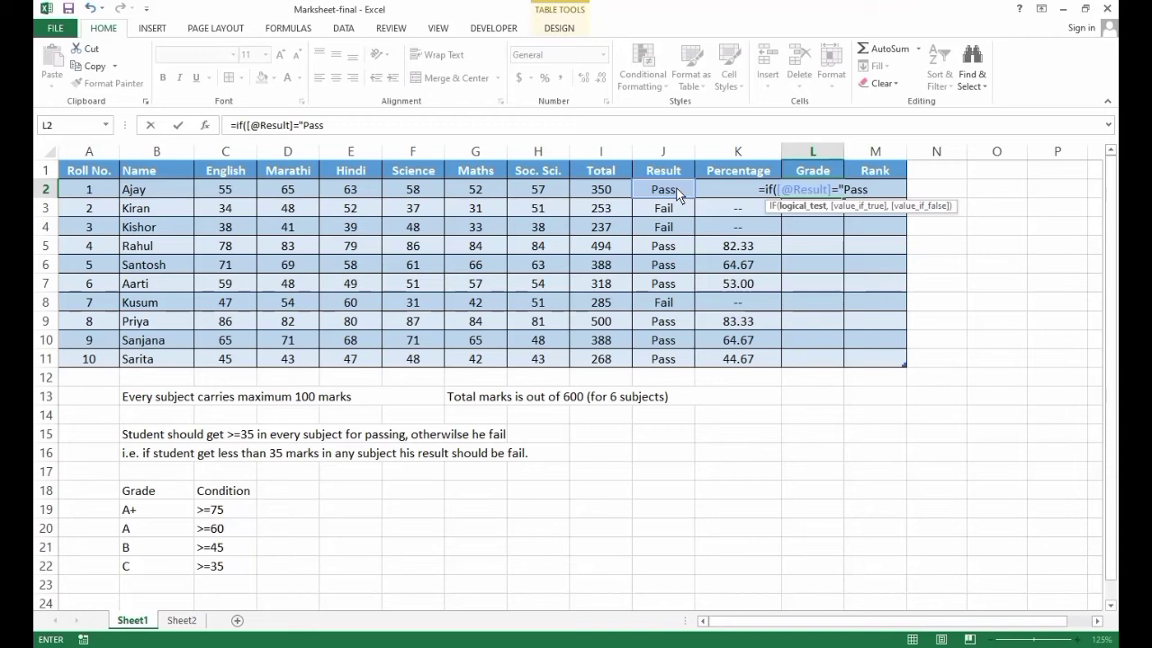
pyautogui.write('",')
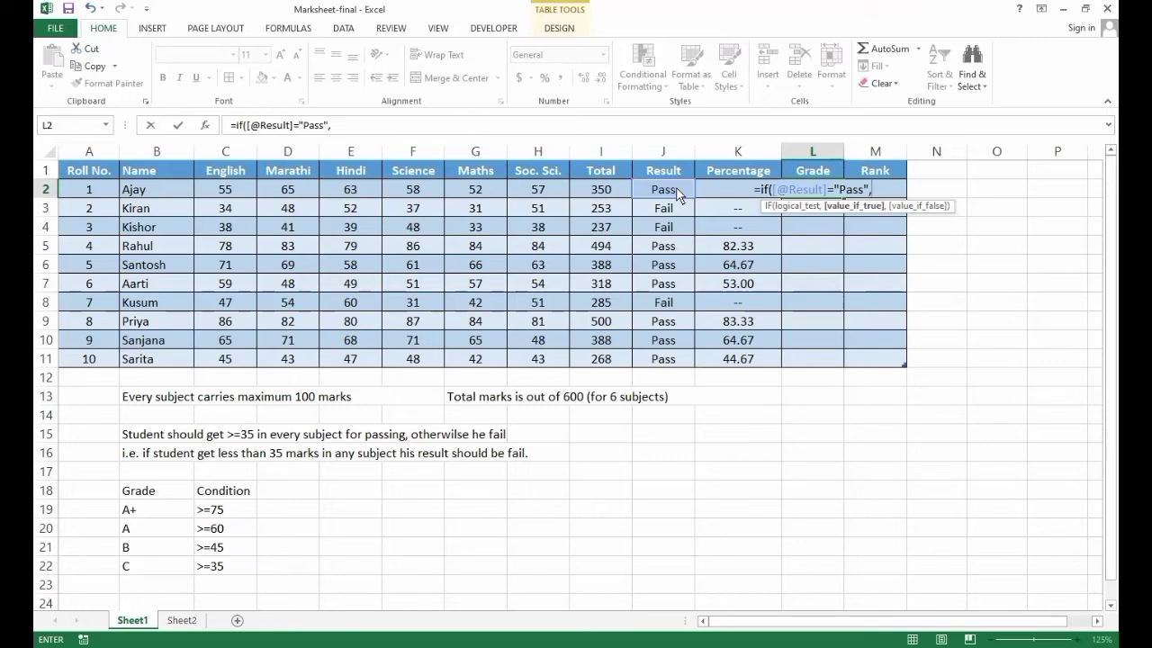
# Nest an IF as the Grade formula's true value, returning "A+" when K2>=75
pyautogui.write('if(')
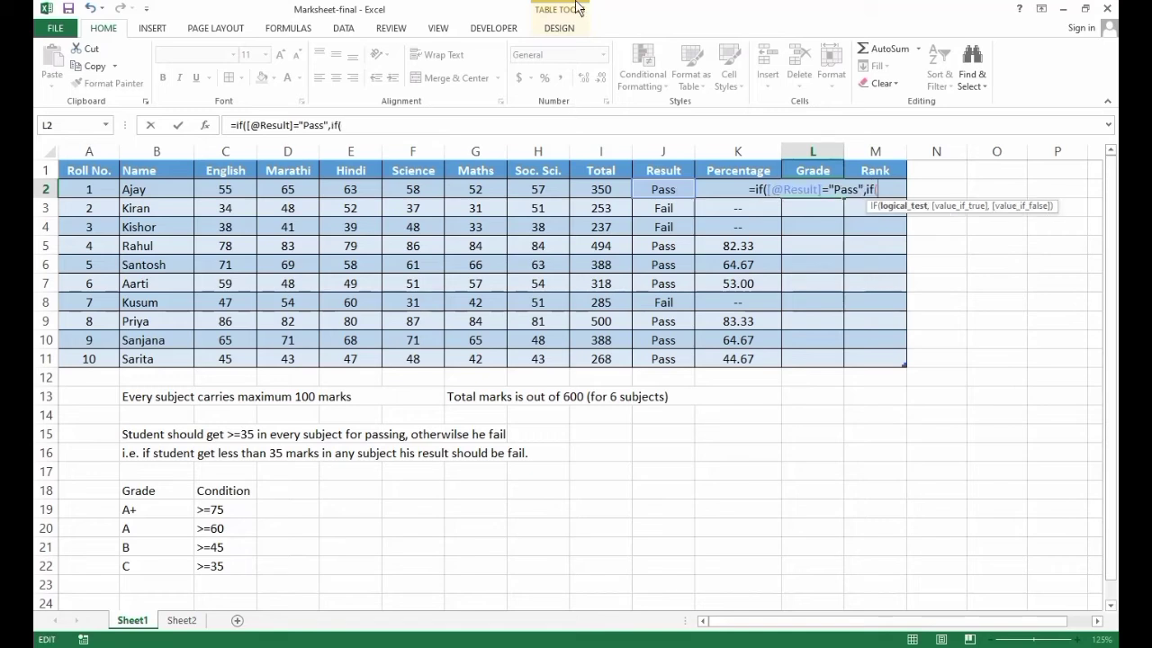
pyautogui.write('k')
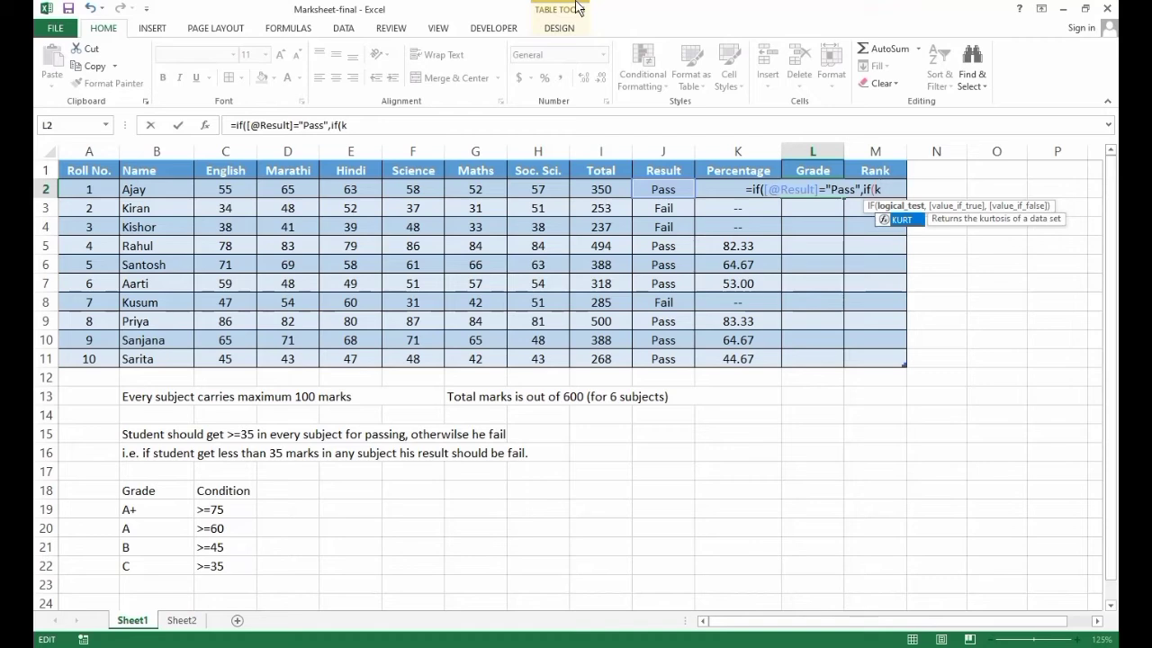
pyautogui.write('2')
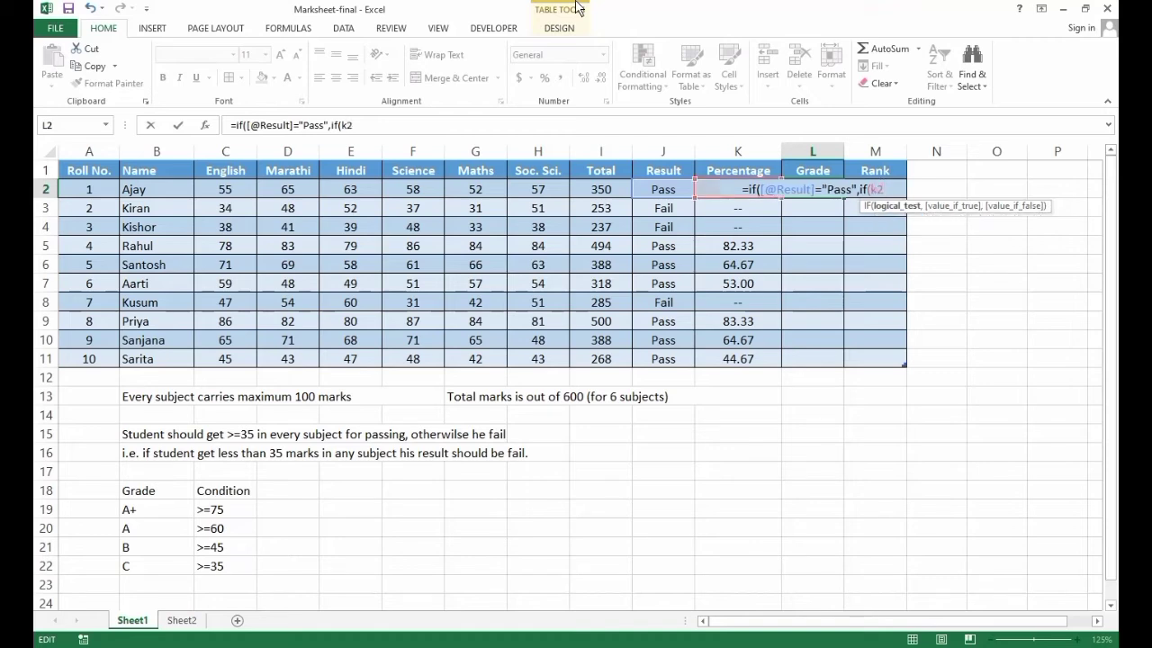
pyautogui.write('>=')
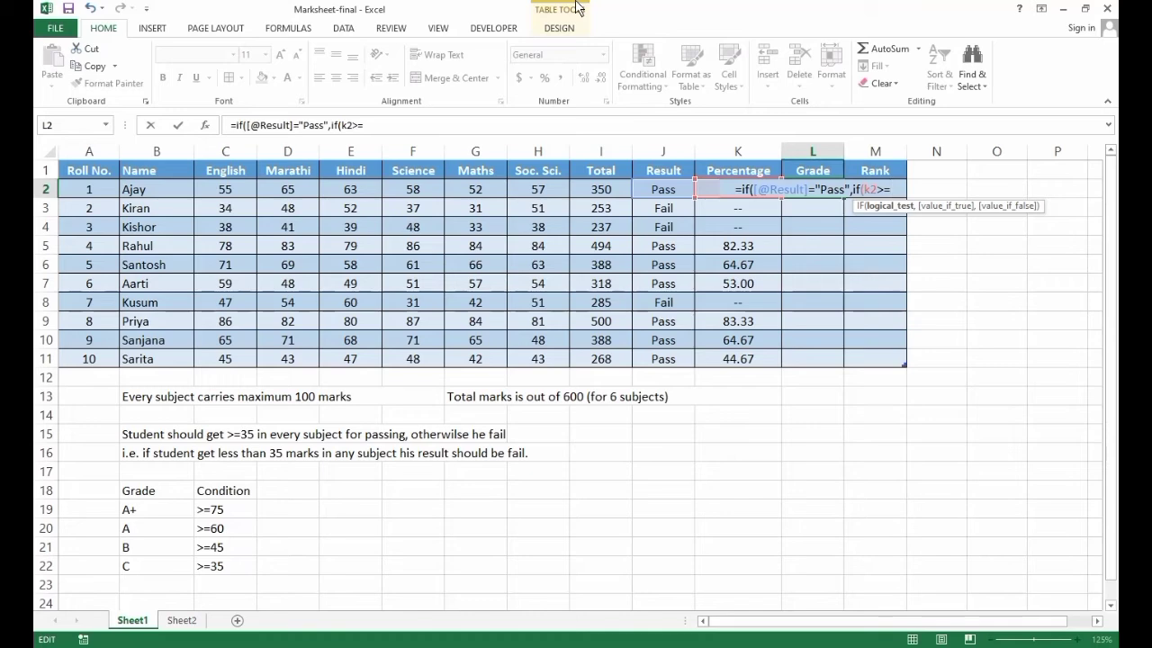
pyautogui.write('7')
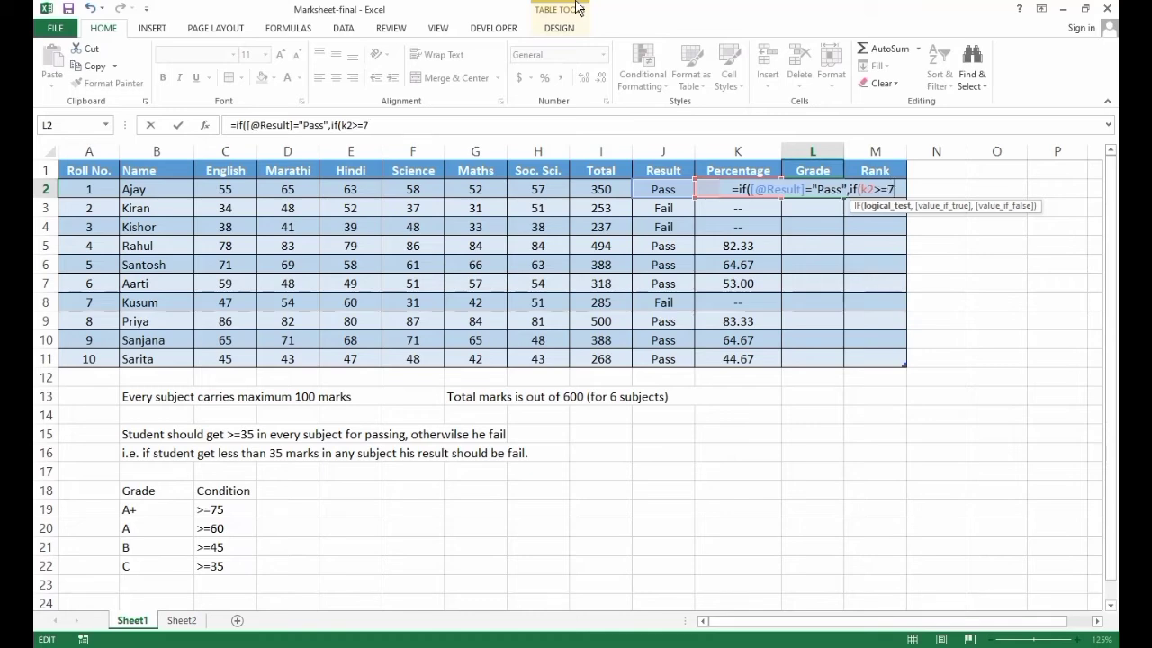
pyautogui.write('5,')
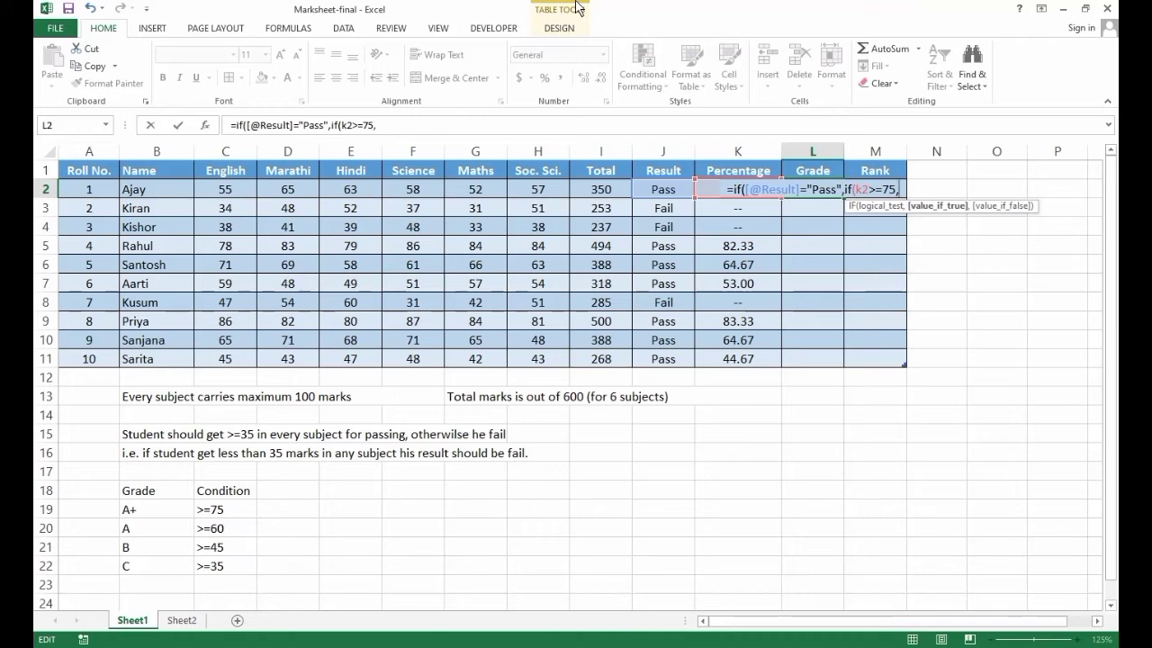
pyautogui.write('"A')
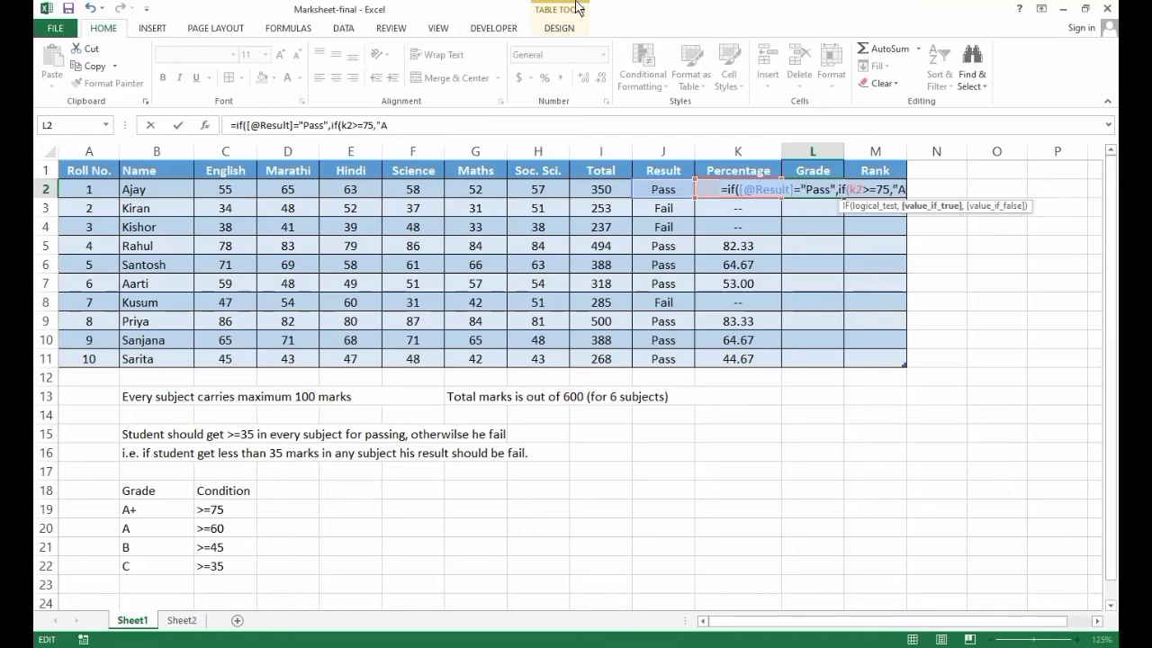
pyautogui.write('+')
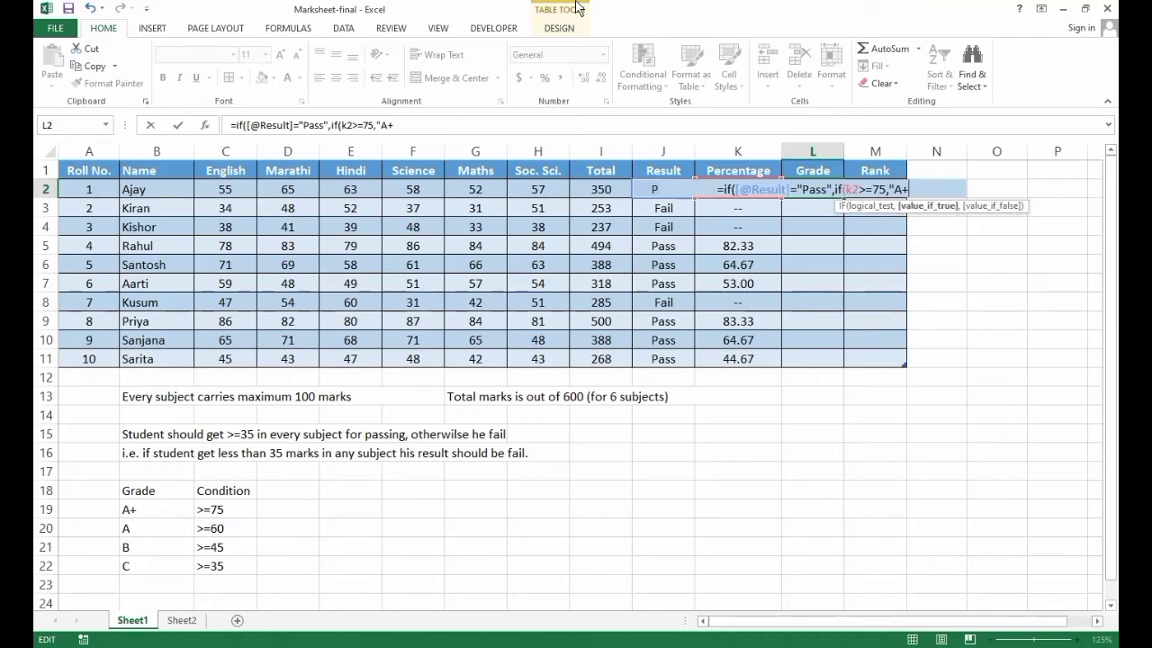
pyautogui.write('",')
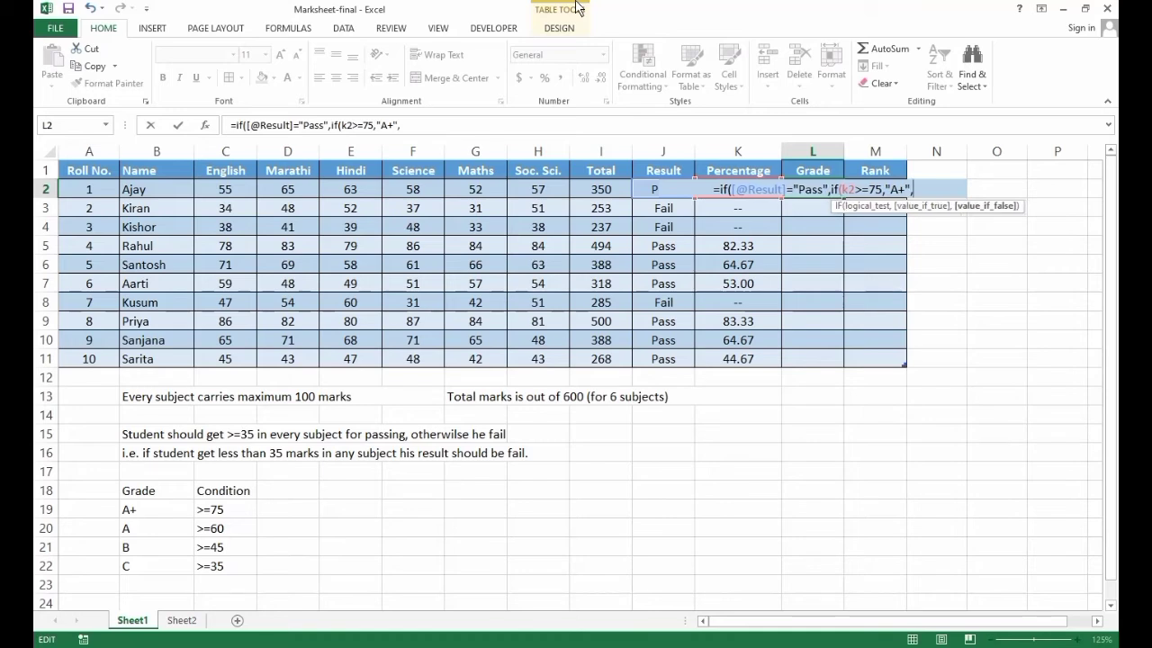
# Nest another IF as the Grade formula's next false value, returning "A" when K2>=60
pyautogui.write('if')
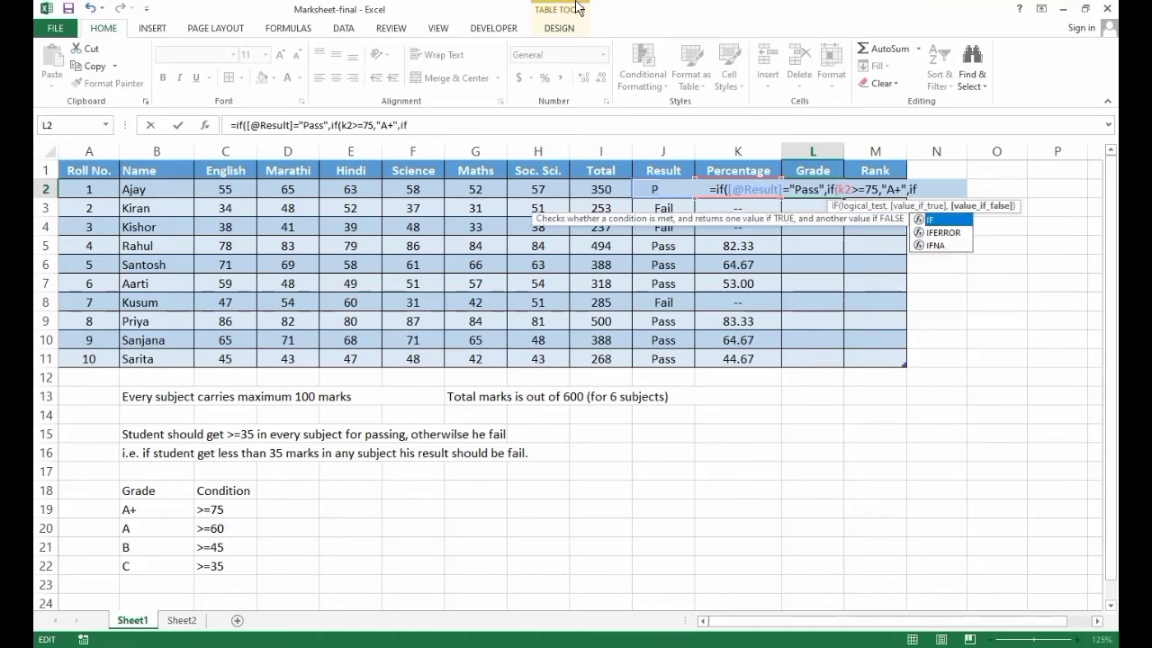
pyautogui.write('(')
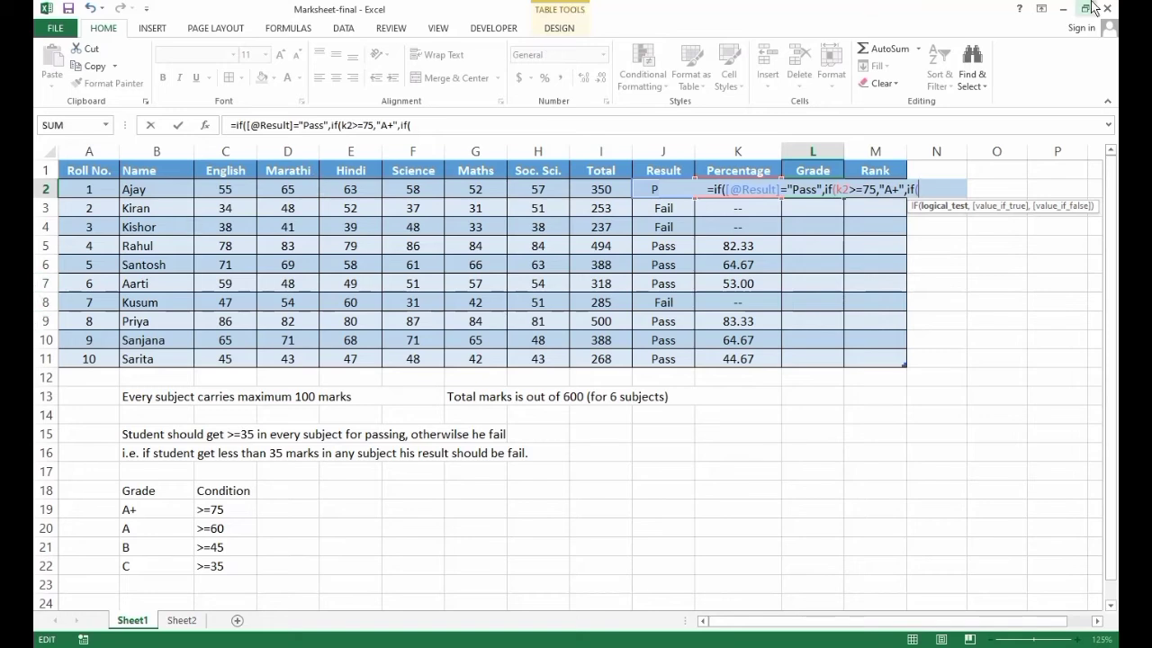
pyautogui.write('k2')
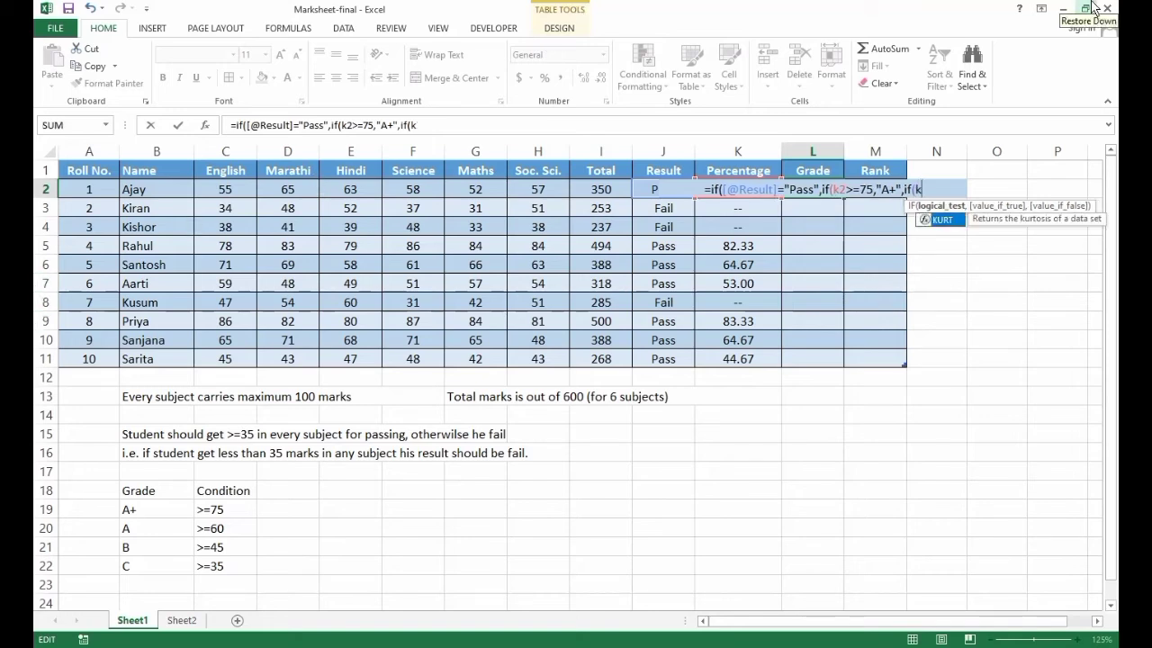
pyautogui.write('>')
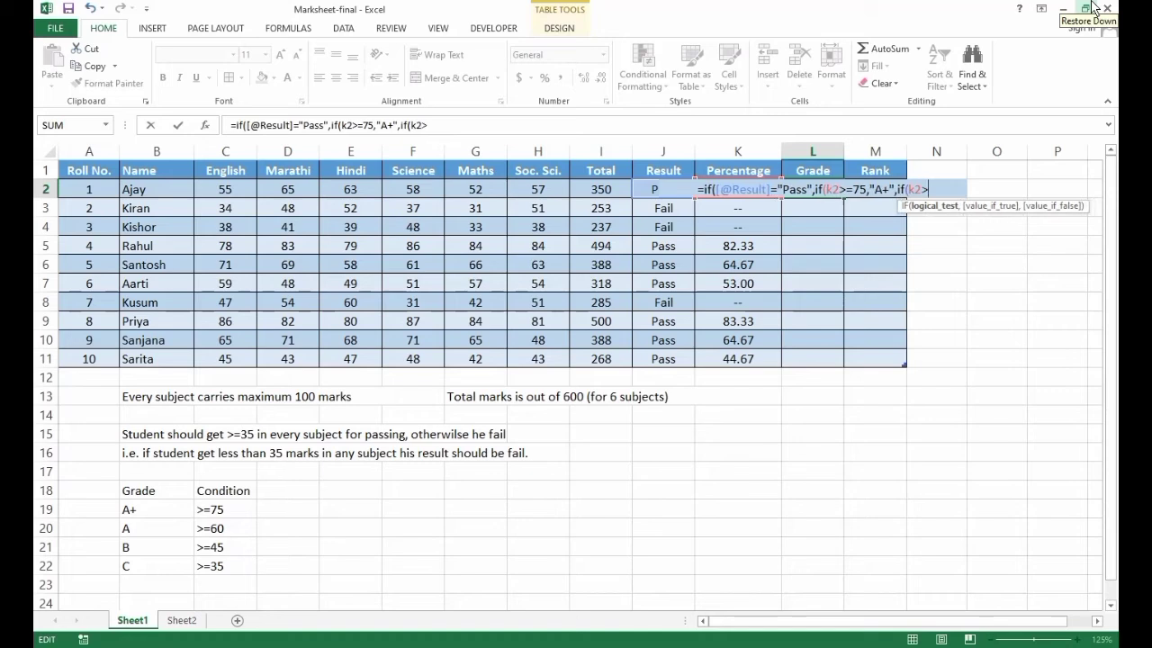
pyautogui.write('=')
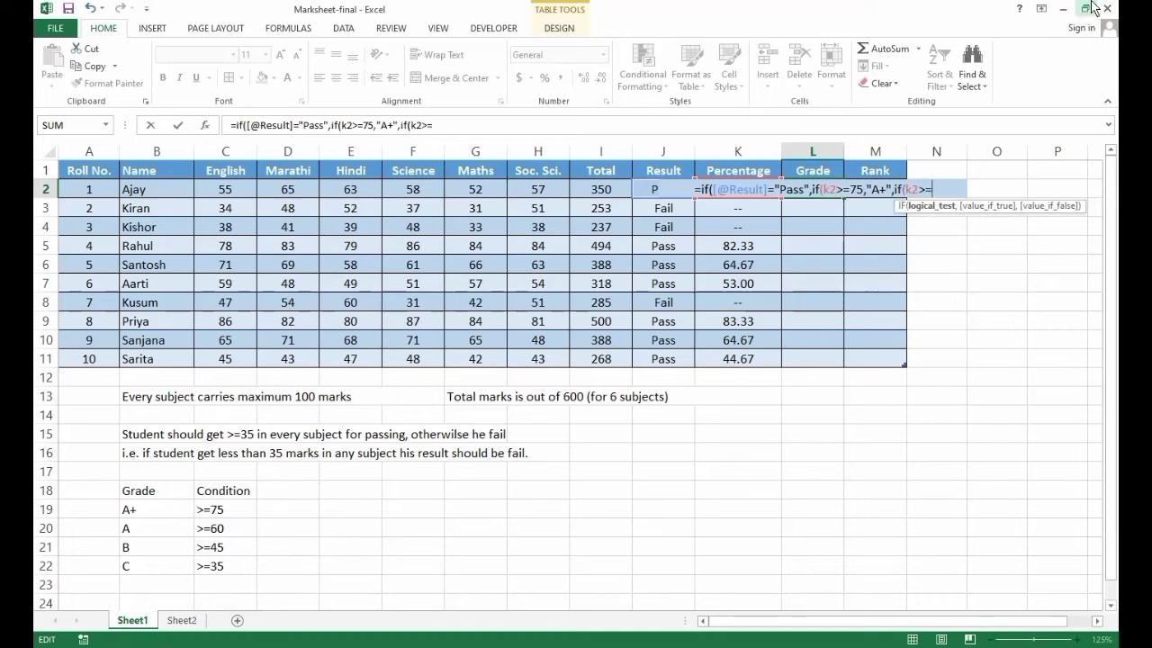
pyautogui.write('60')
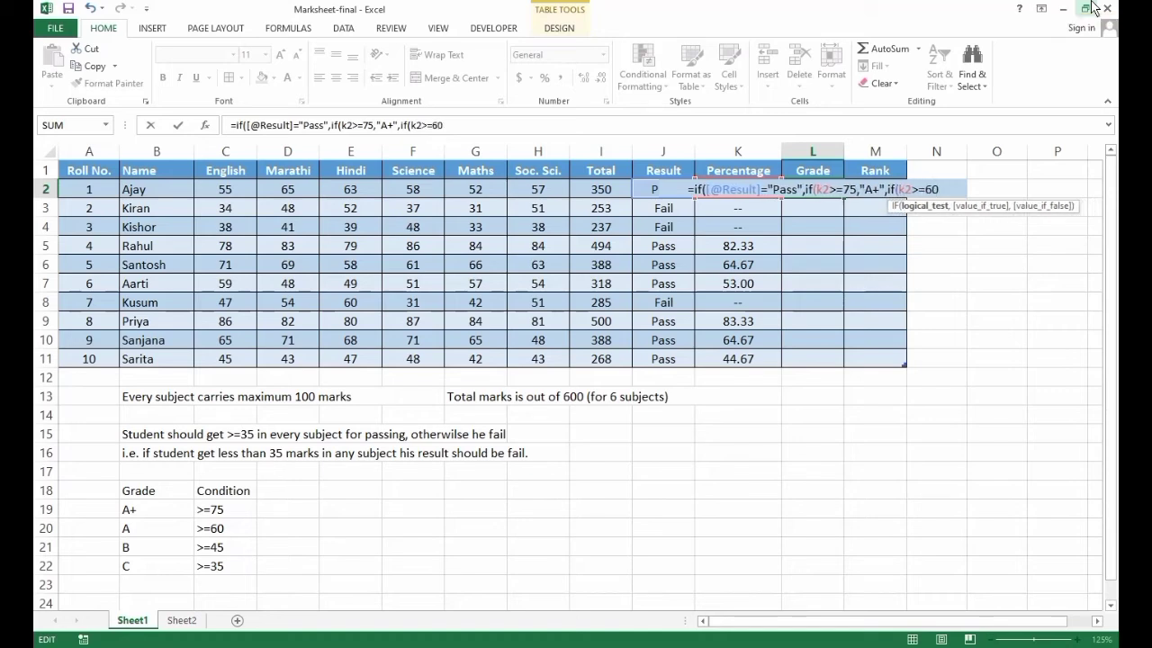
pyautogui.write(',"')
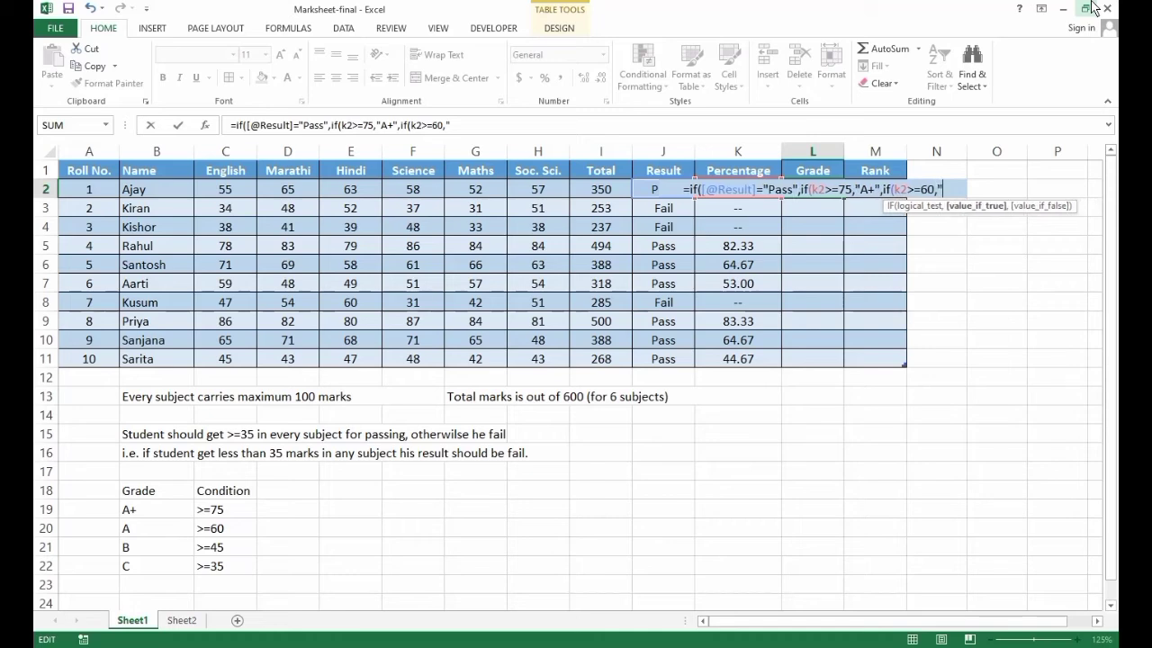
pyautogui.write('A",')
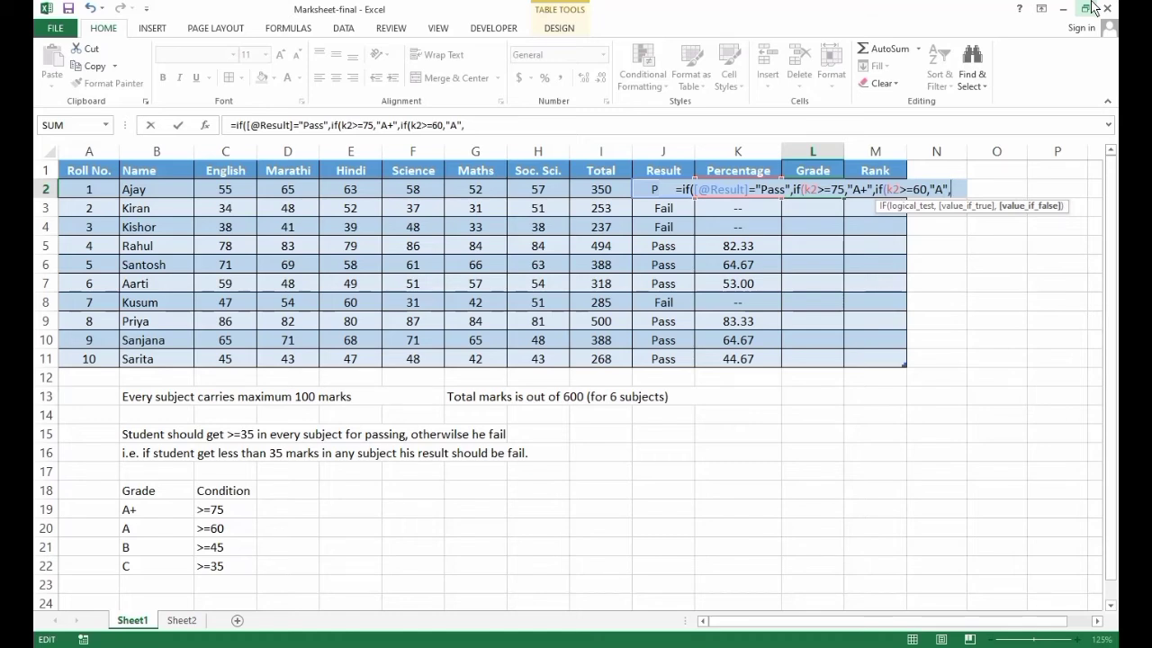
# Nest a final IF in the Grade formula returning "B" when K2>=45 and "C" otherwise, and close the three nested IFs
pyautogui.write('if(')
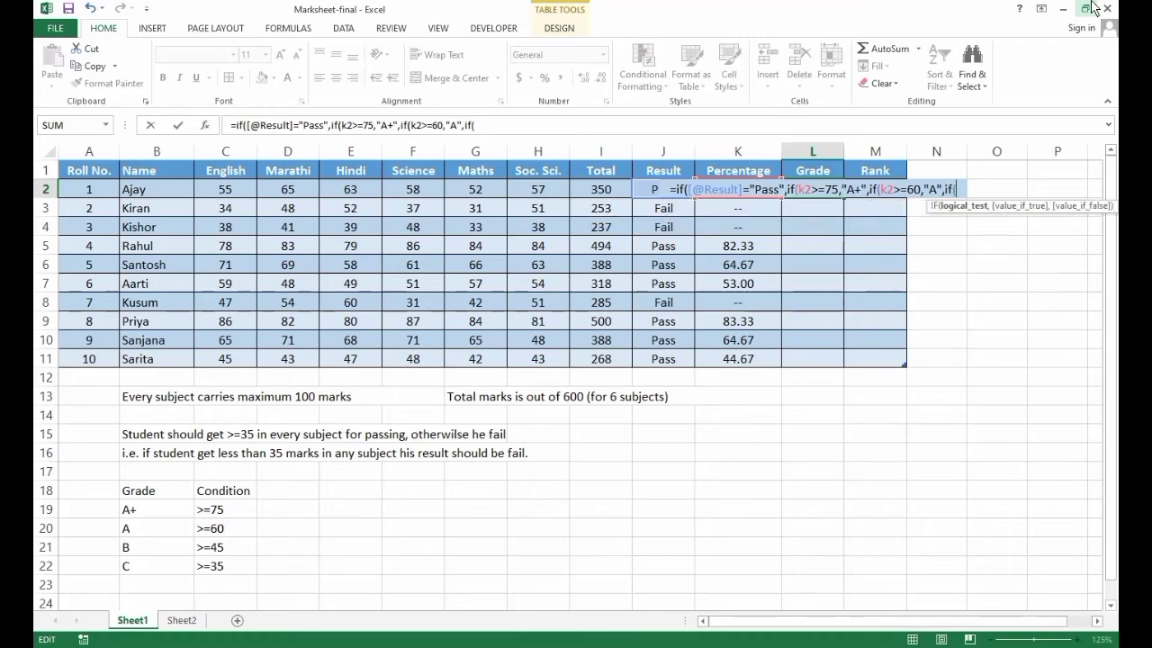
pyautogui.write('k2')
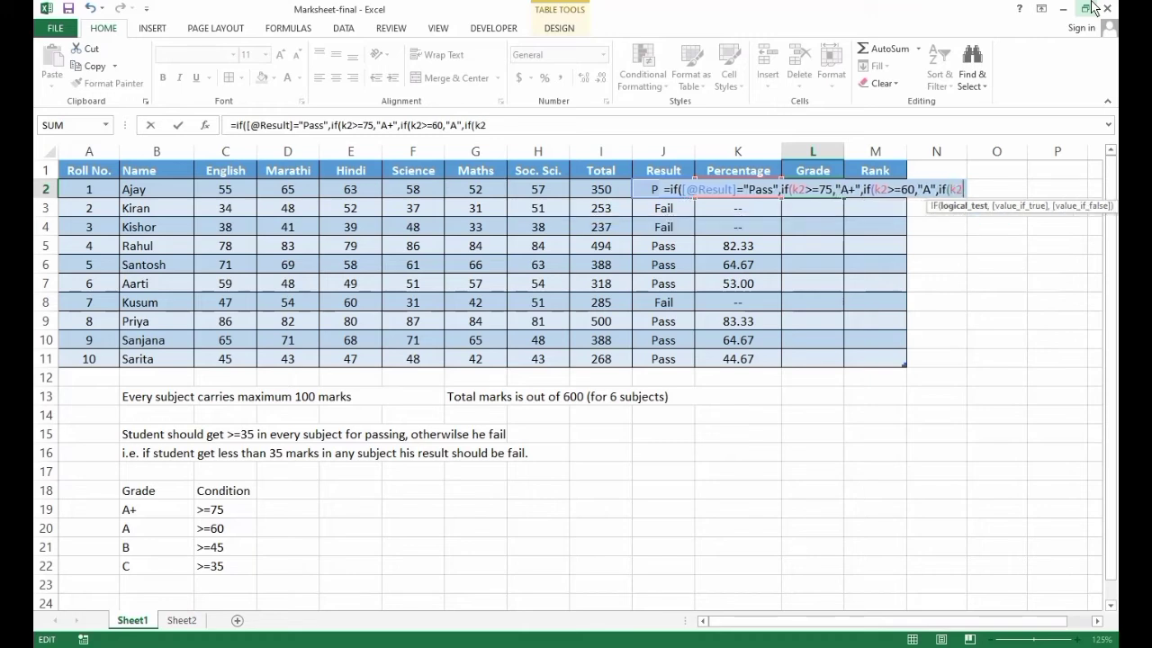
pyautogui.write('>=')
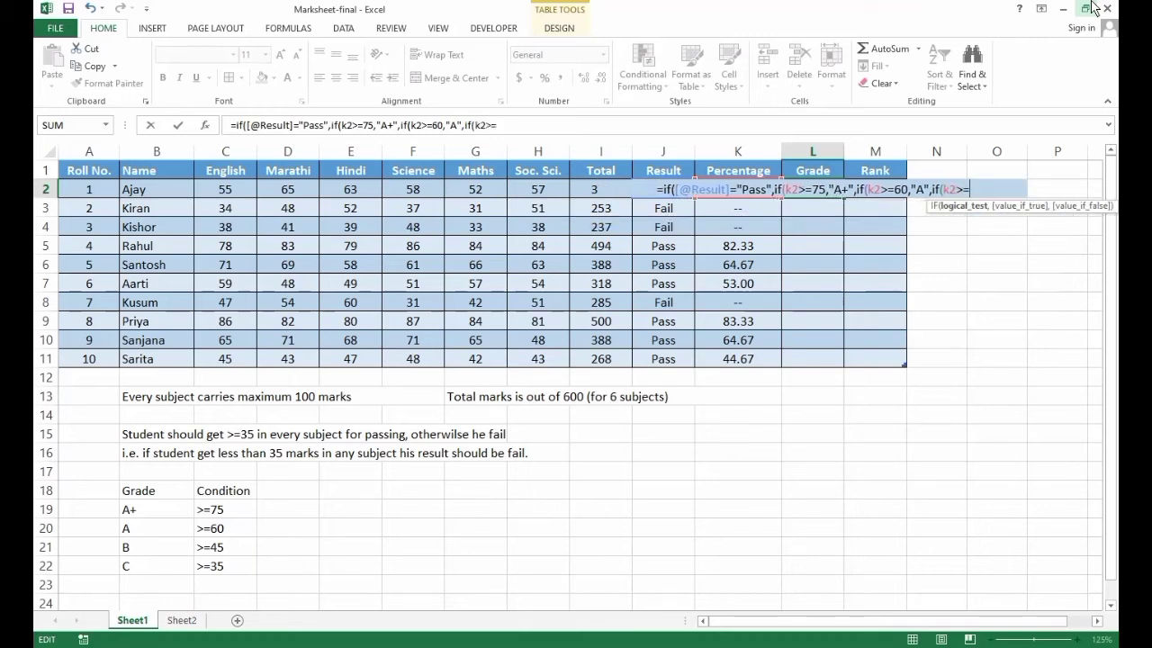
pyautogui.write('45,"')
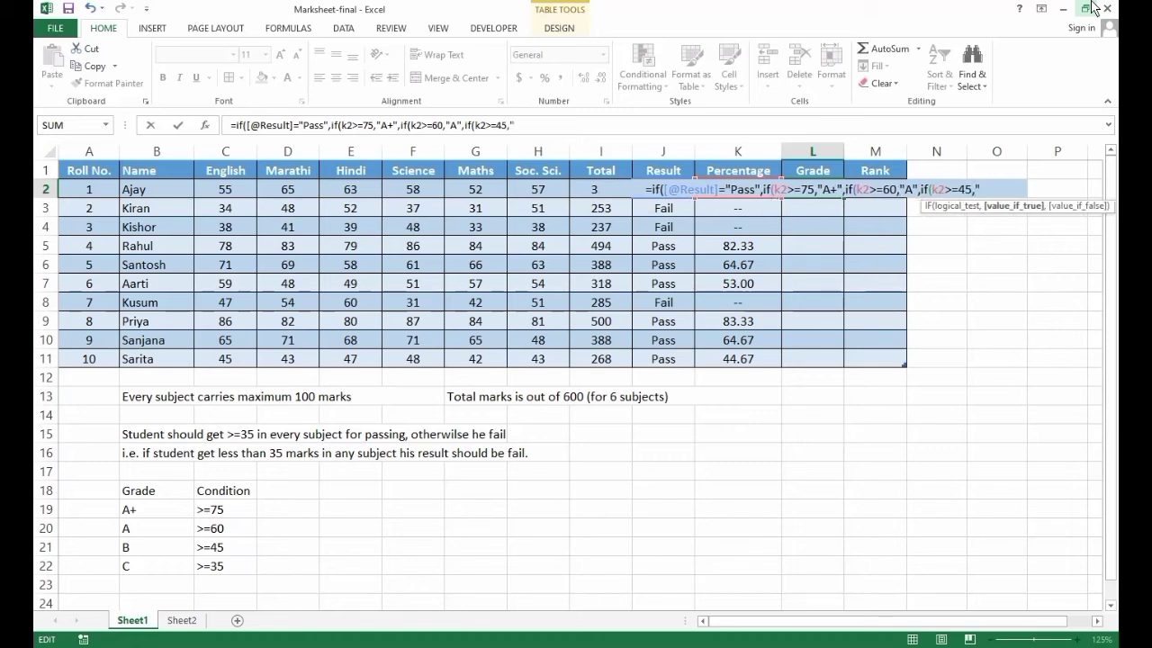
pyautogui.write('B",')
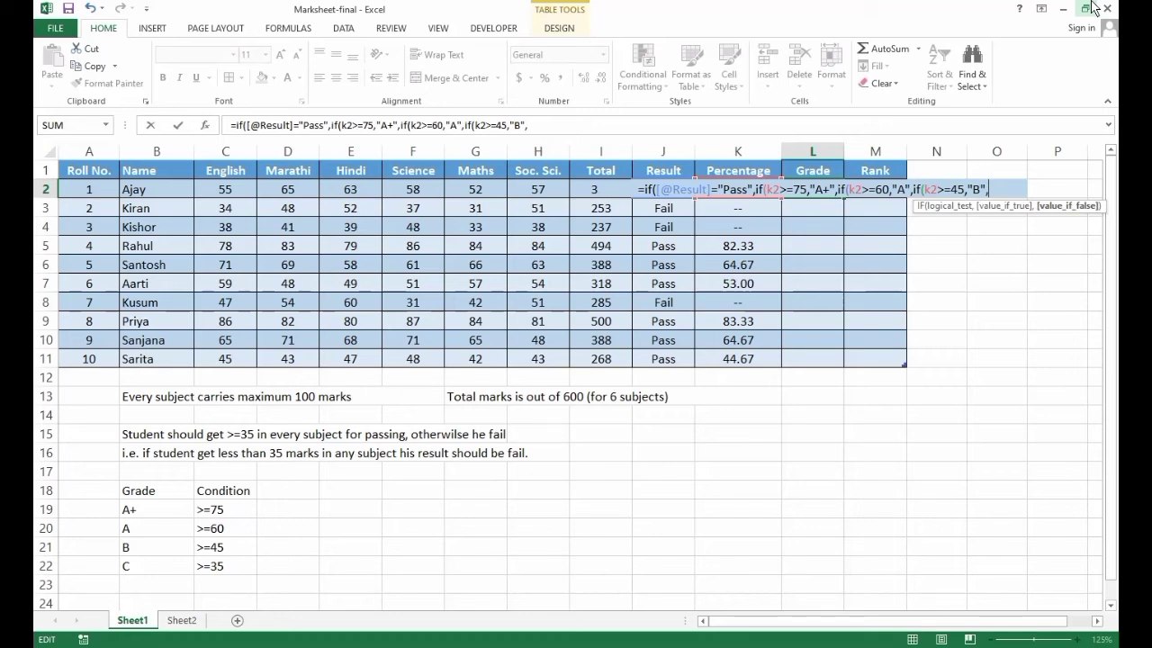
pyautogui.write('"')
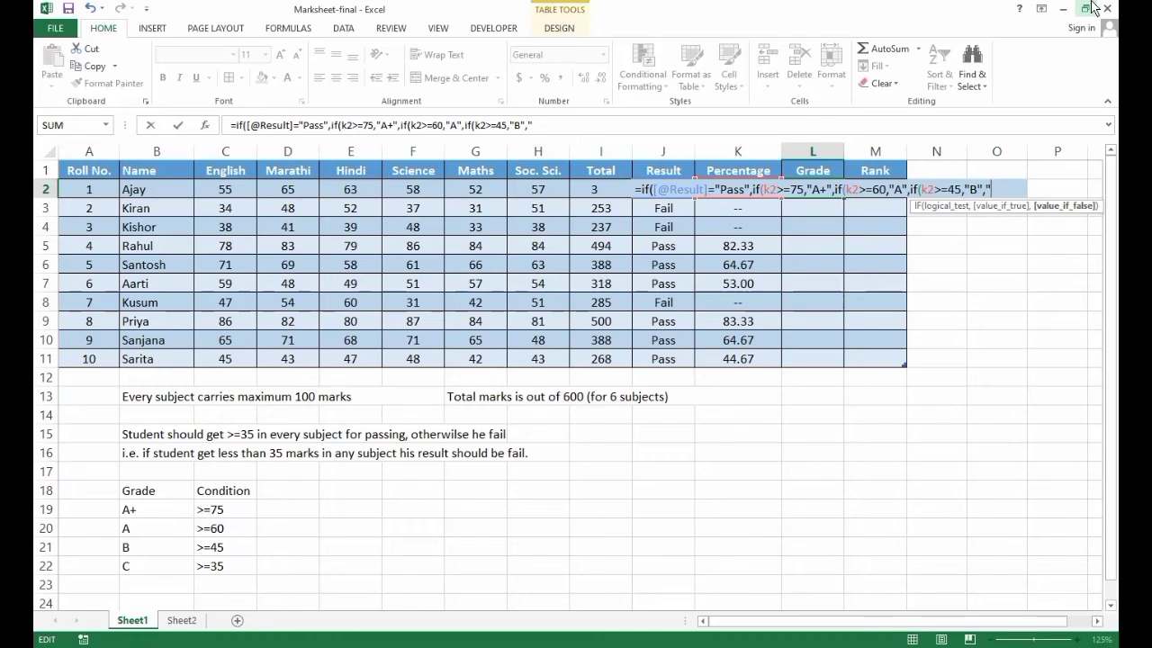
pyautogui.write('C')
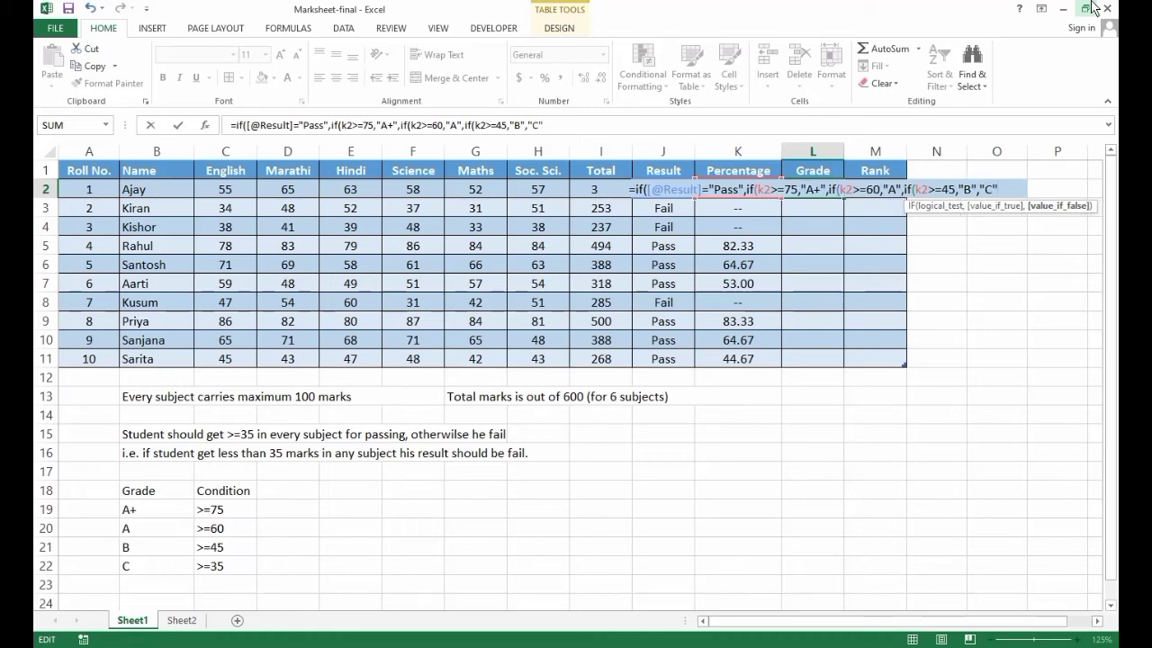
pyautogui.write(')')
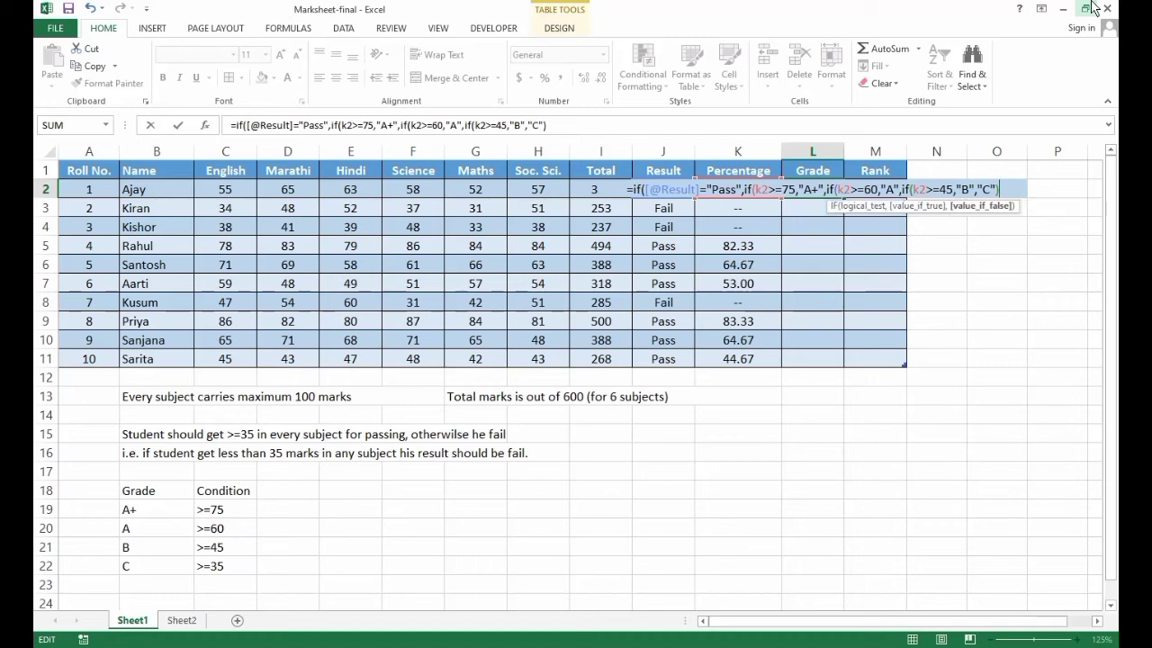
pyautogui.write('))')
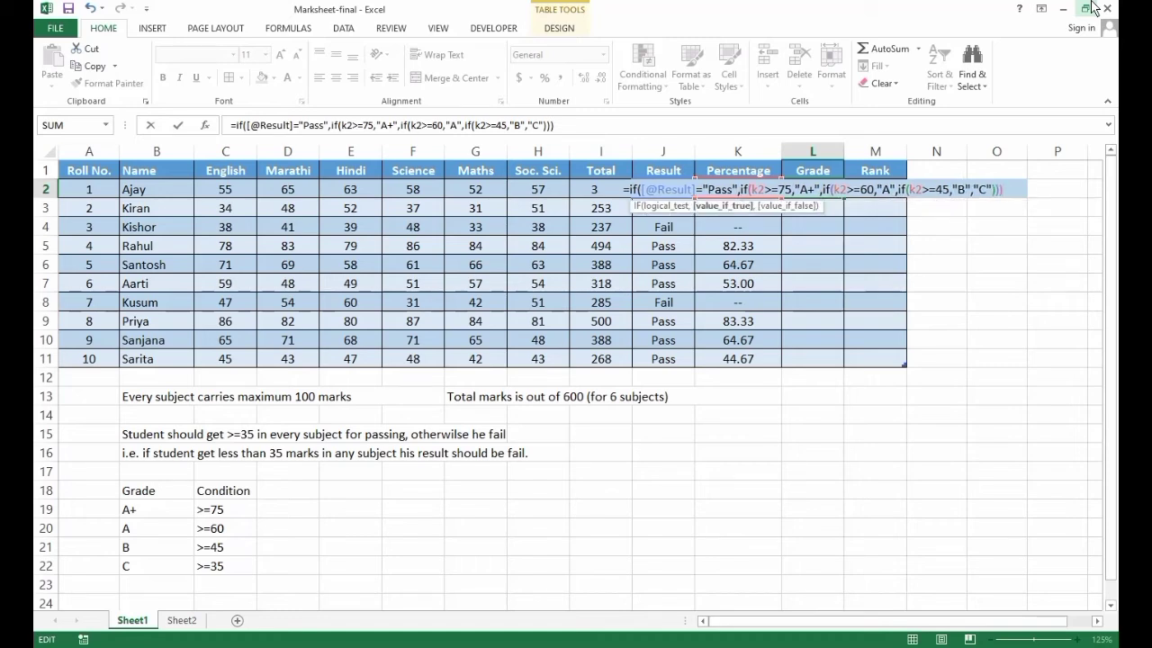
# Finish the Grade formula with "--" as the outer IF's false value and enter it to fill the Grade column
pyautogui.write(',')
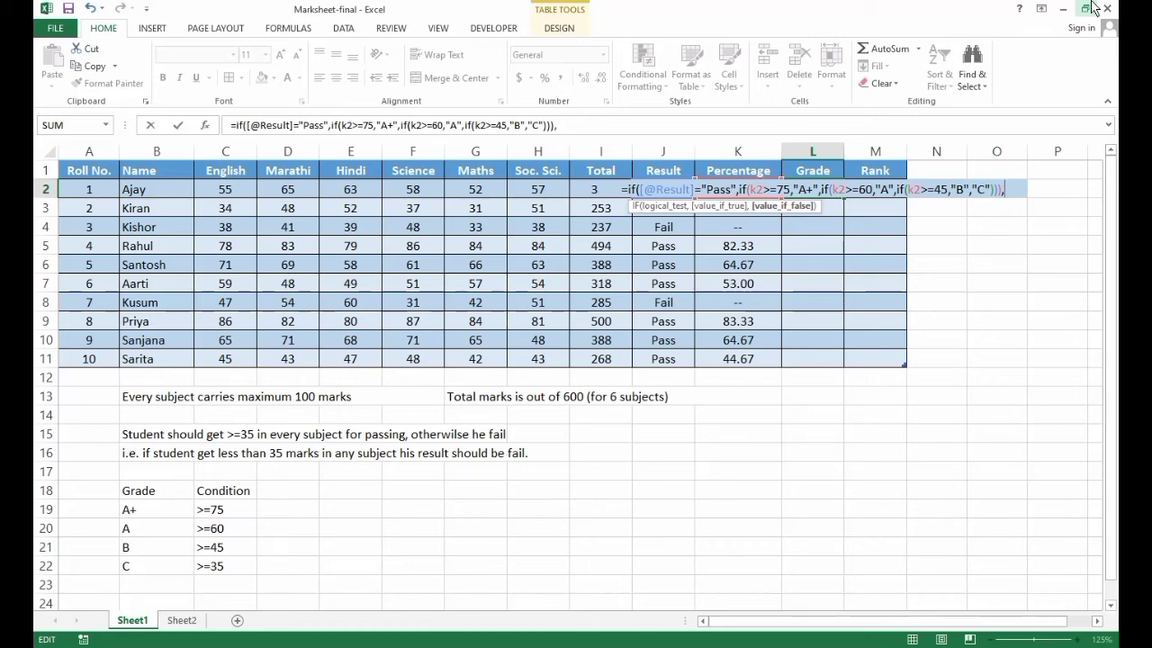
pyautogui.write('"')
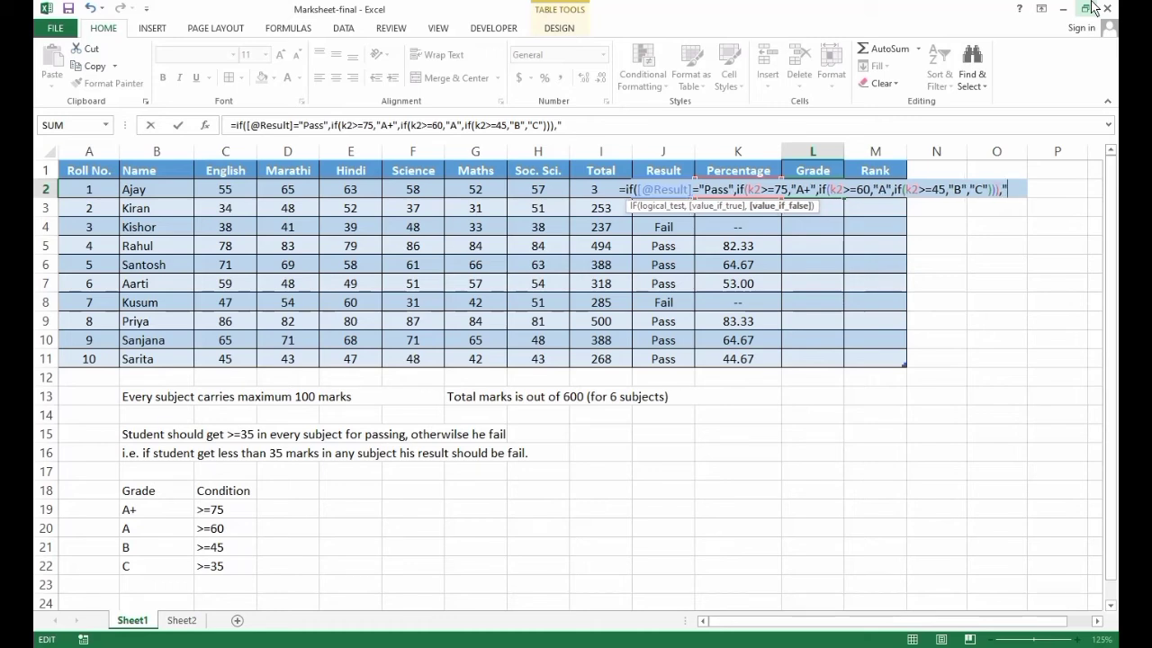
pyautogui.write('--")')
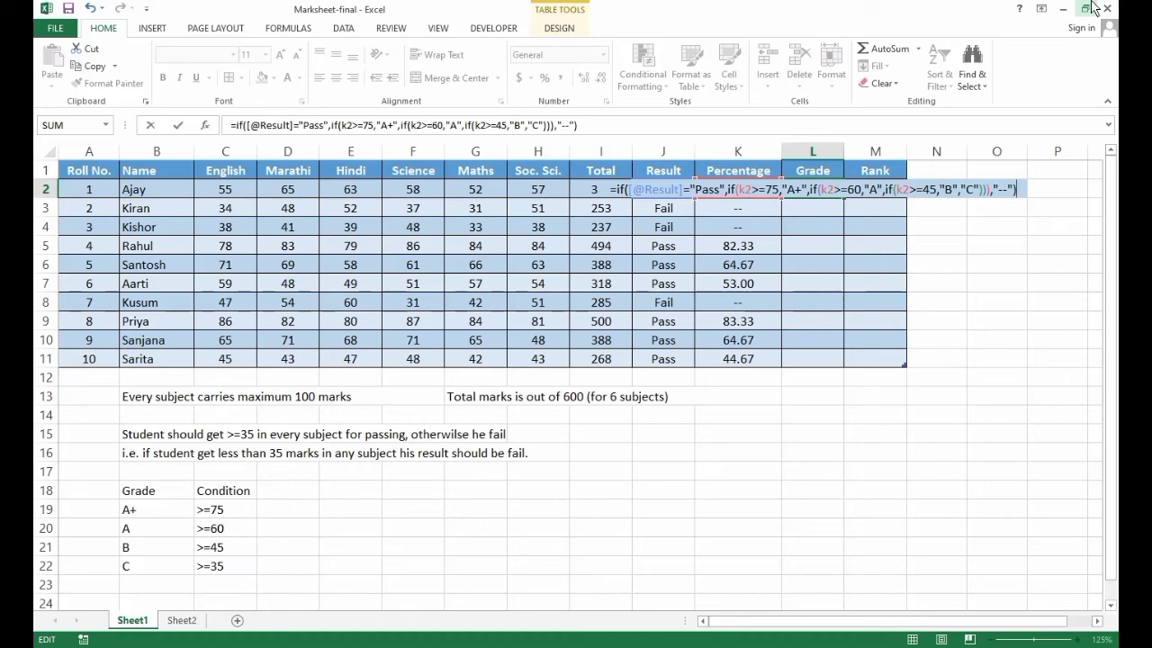
pyautogui.press('Return')
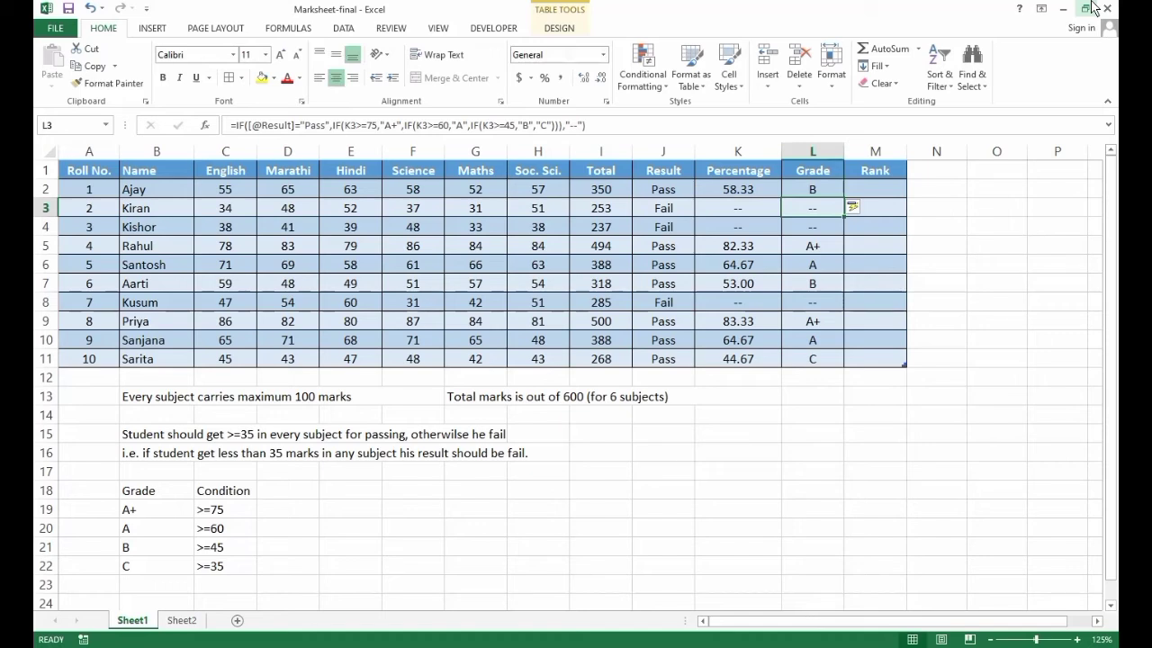
# Check the Grade formulas and results in several rows against their Percentage values
pyautogui.click(827, 247)
pyautogui.click(820, 269)
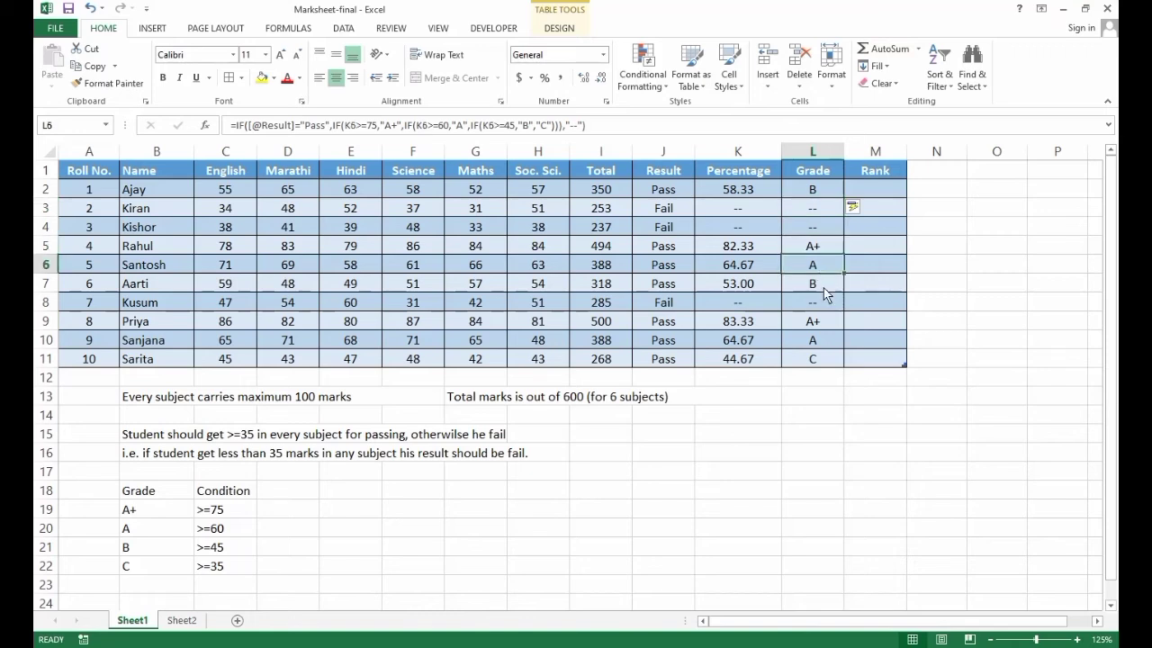
pyautogui.click(823, 285)
pyautogui.click(817, 360)
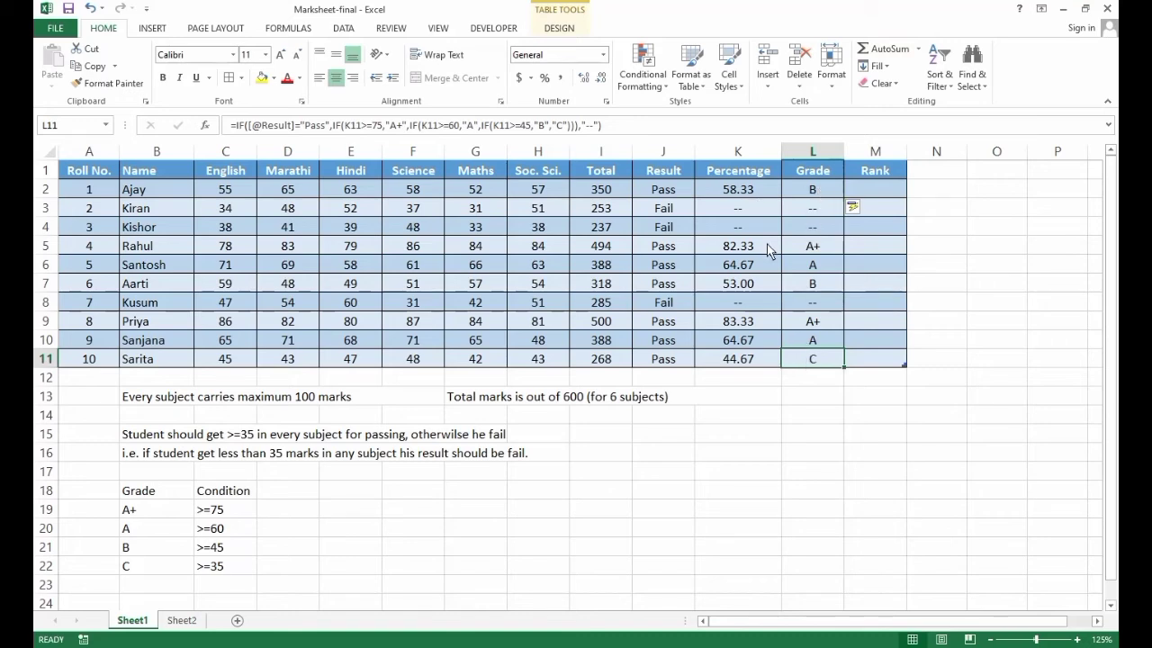
pyautogui.click(826, 250)
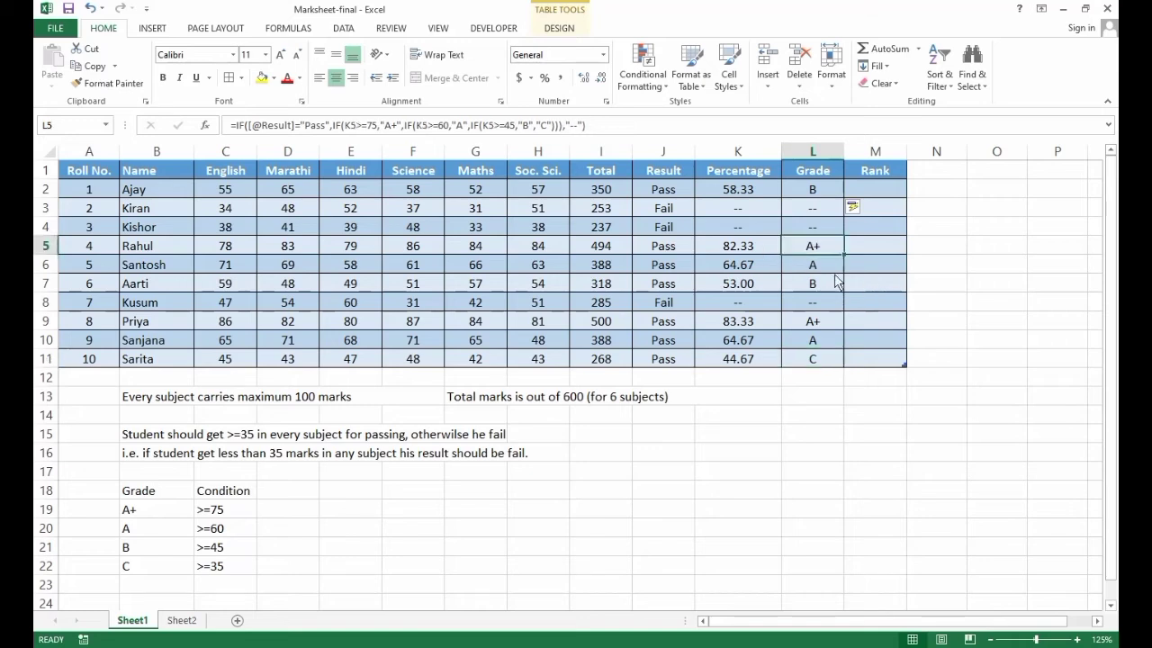
pyautogui.click(767, 271)
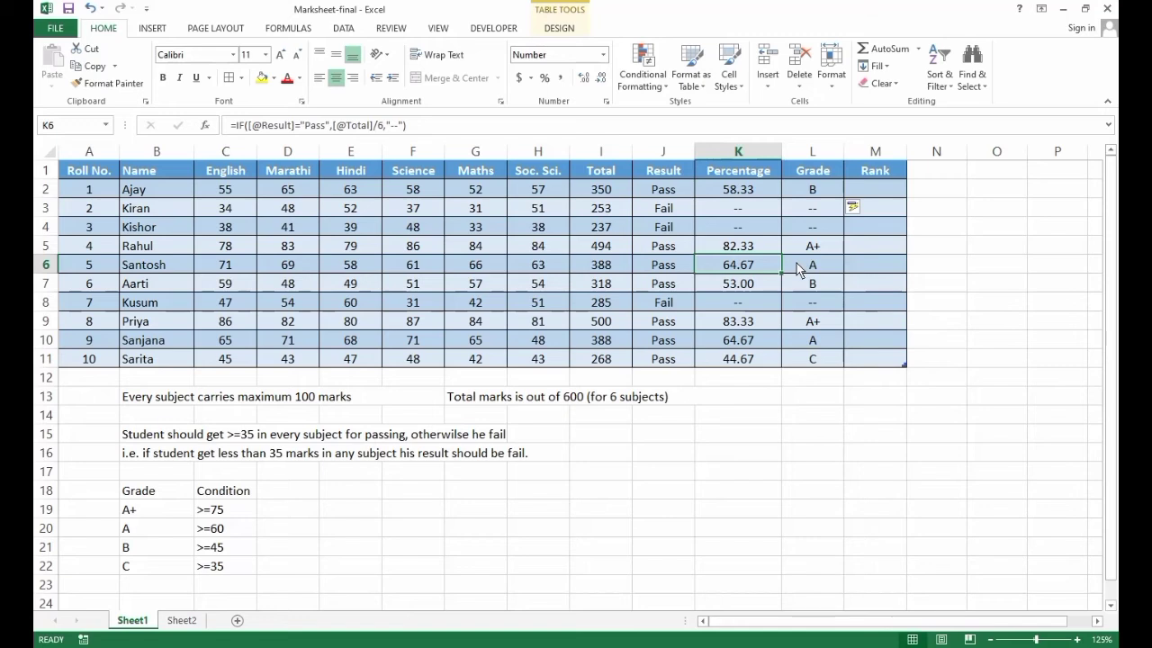
pyautogui.click(752, 284)
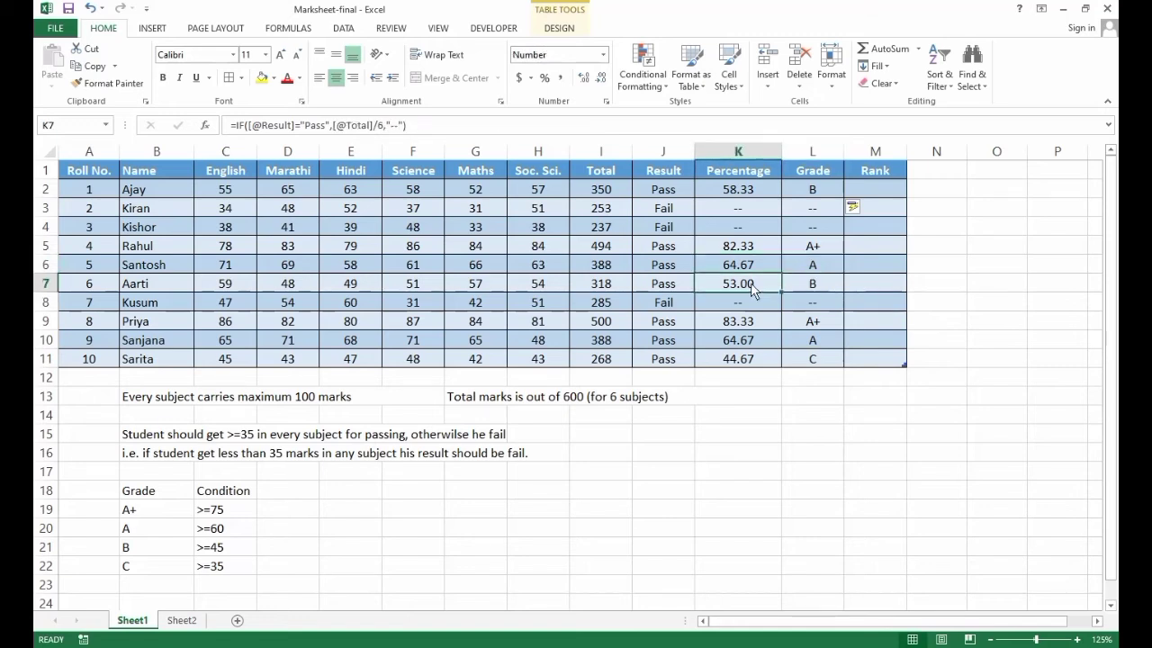
pyautogui.click(835, 288)
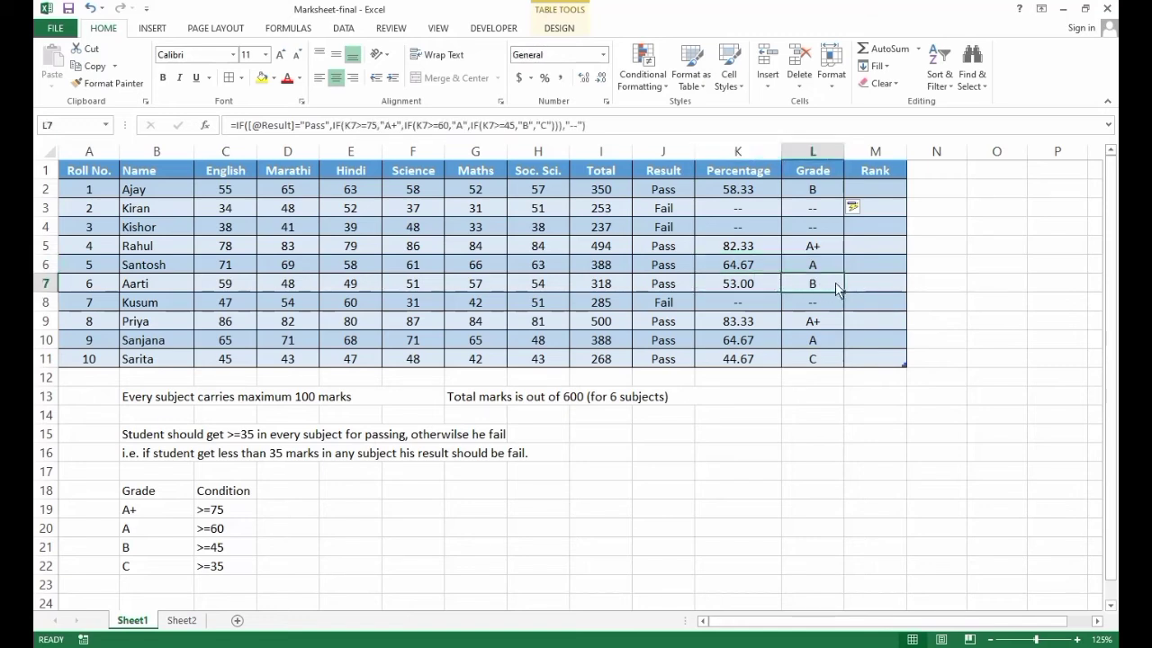
pyautogui.click(753, 359)
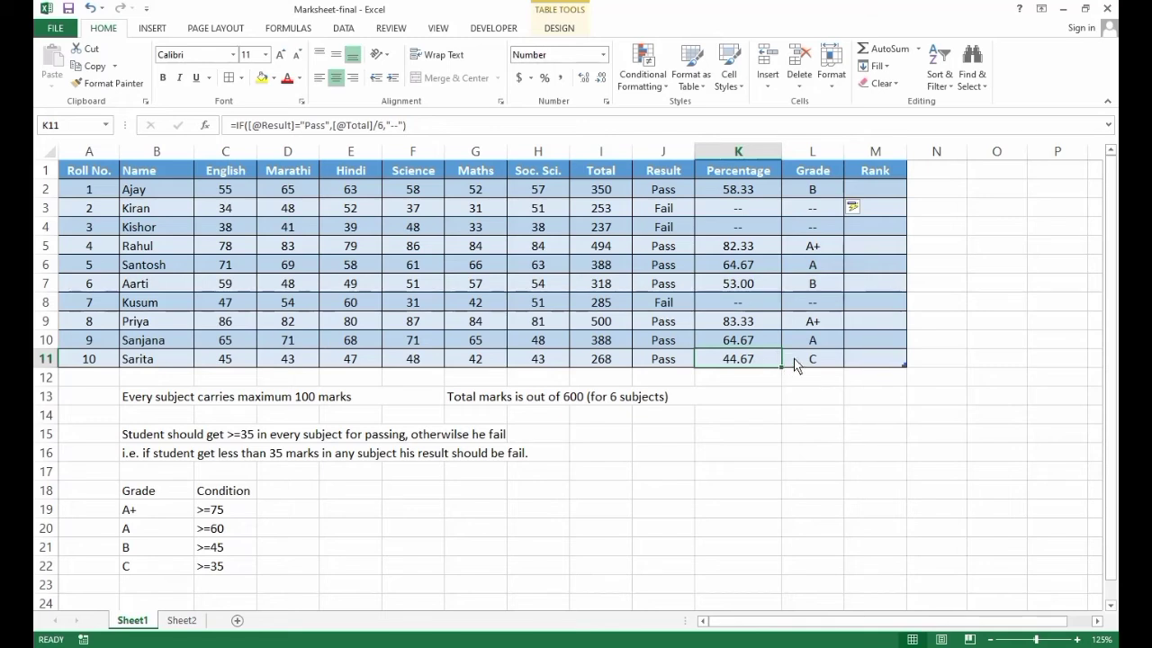
pyautogui.click(794, 358)
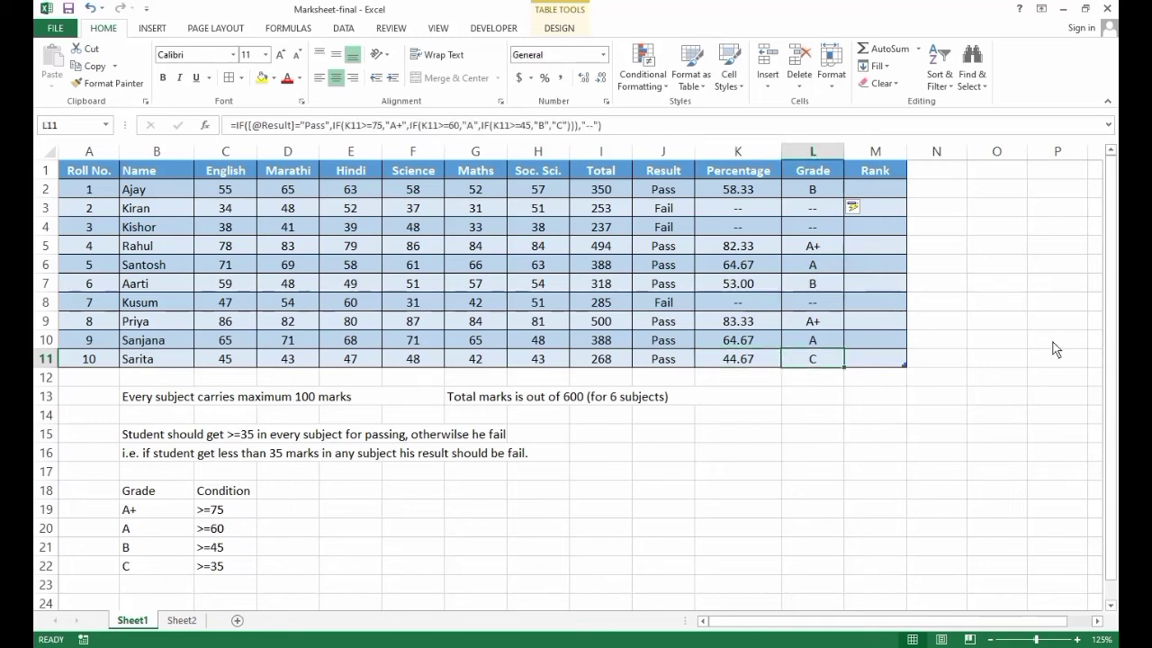
pyautogui.click(874, 189)
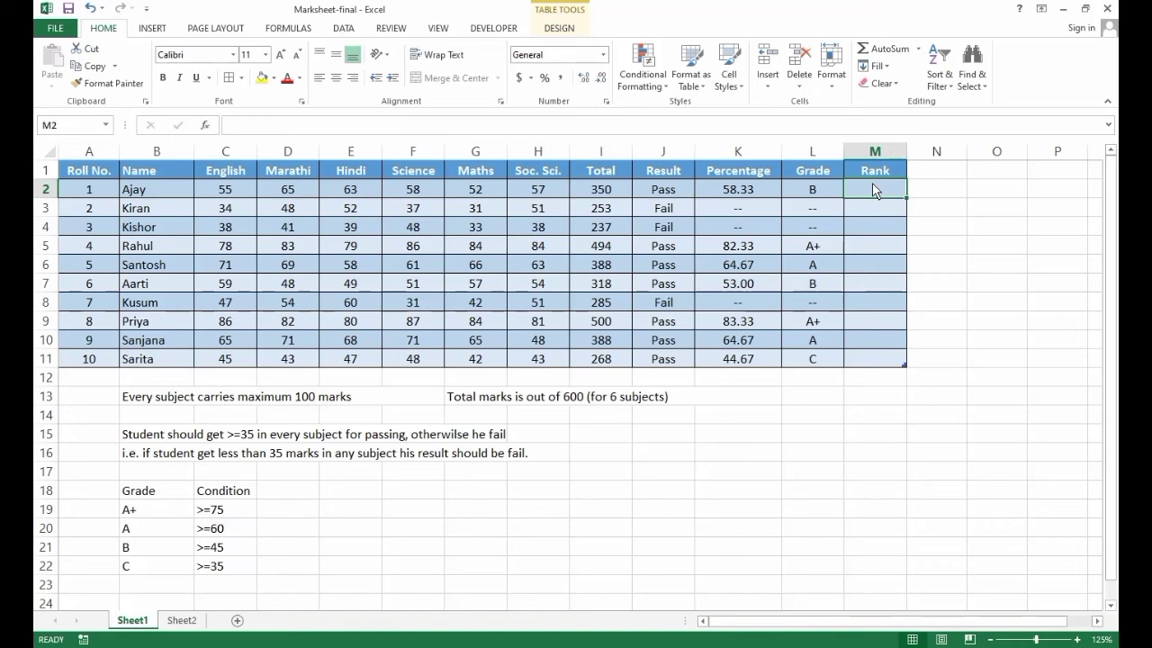
pyautogui.write('=')
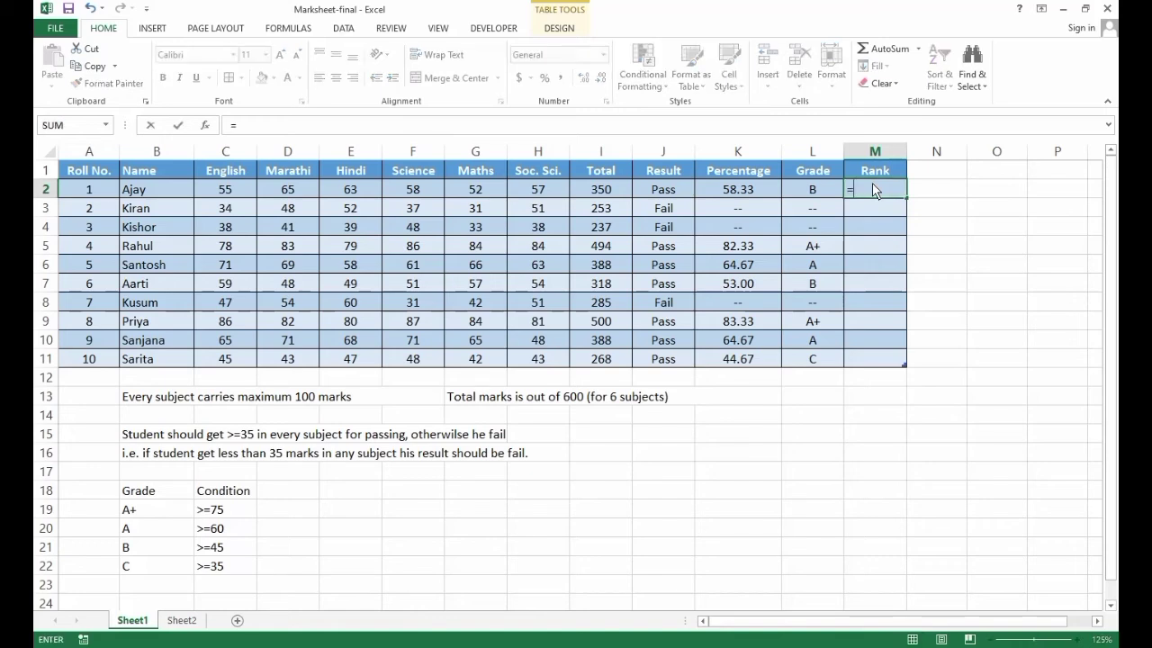
pyautogui.write('rank(')
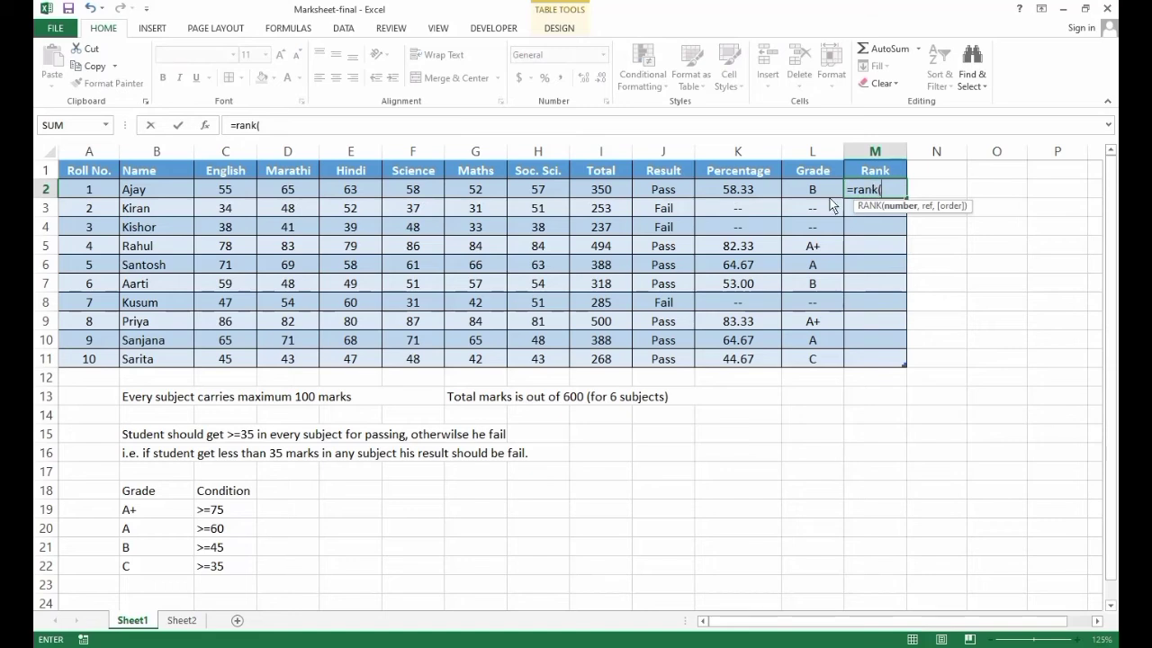
pyautogui.click(759, 192)
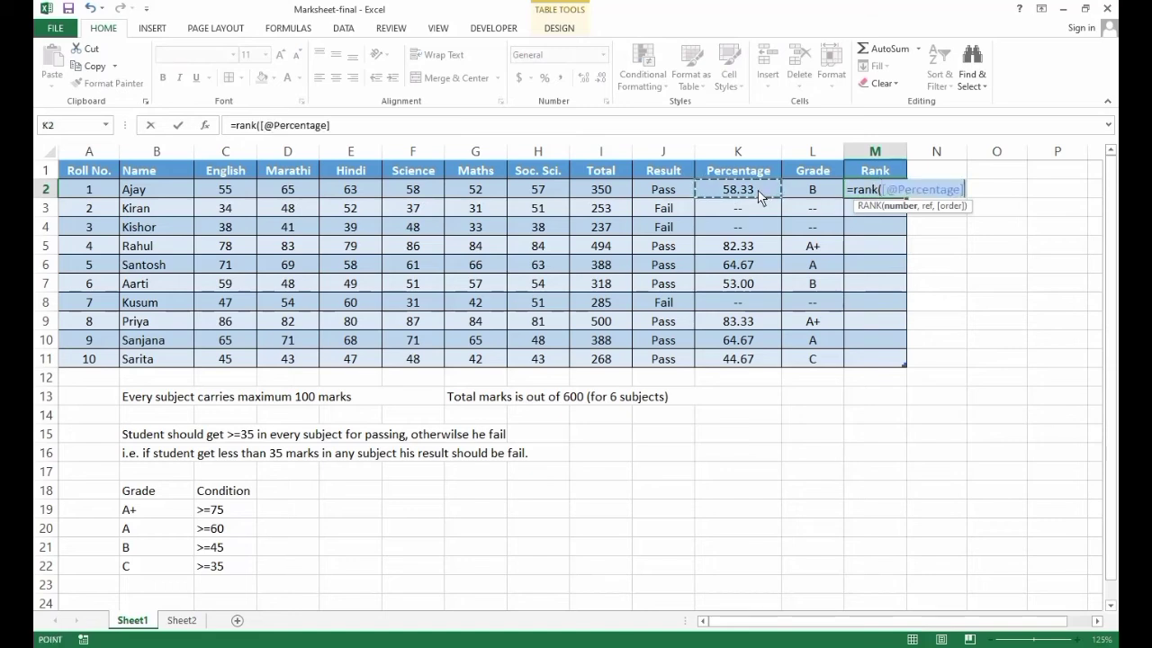
pyautogui.write(',')
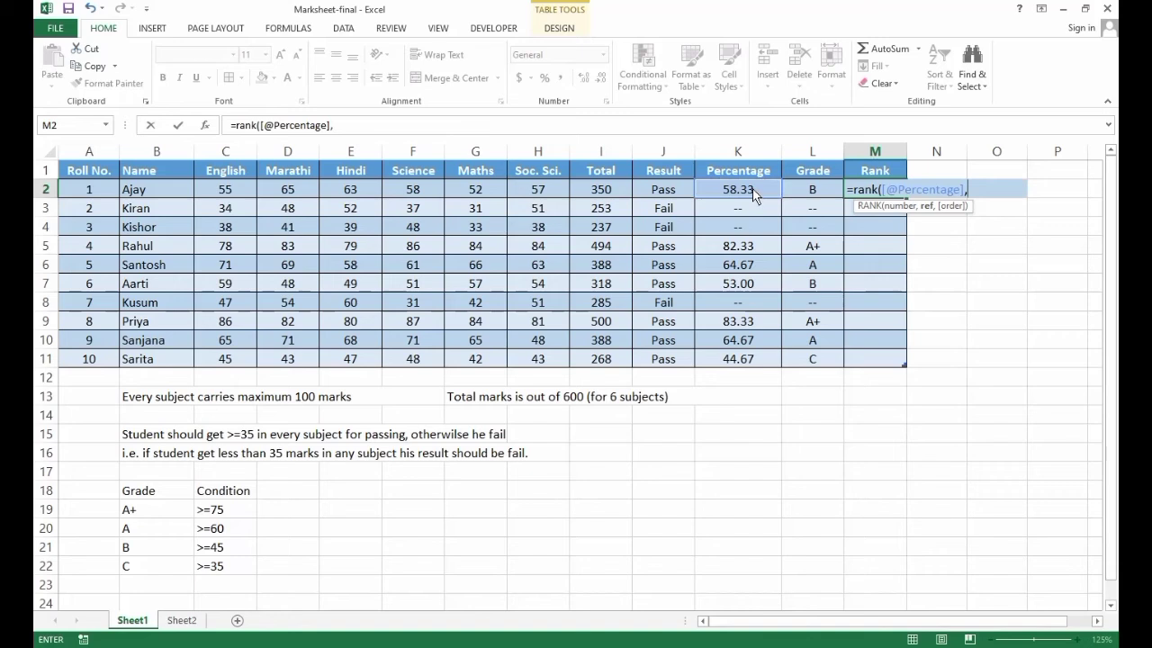
pyautogui.moveTo(750, 185); pyautogui.dragTo(740, 360)
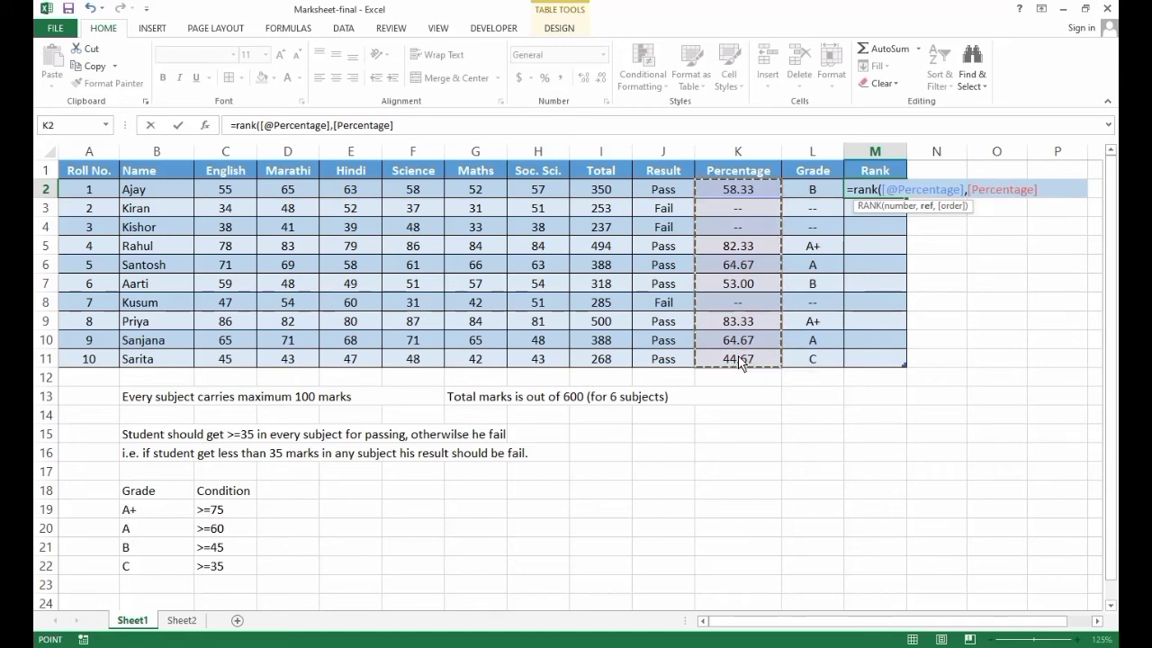
pyautogui.write(')')
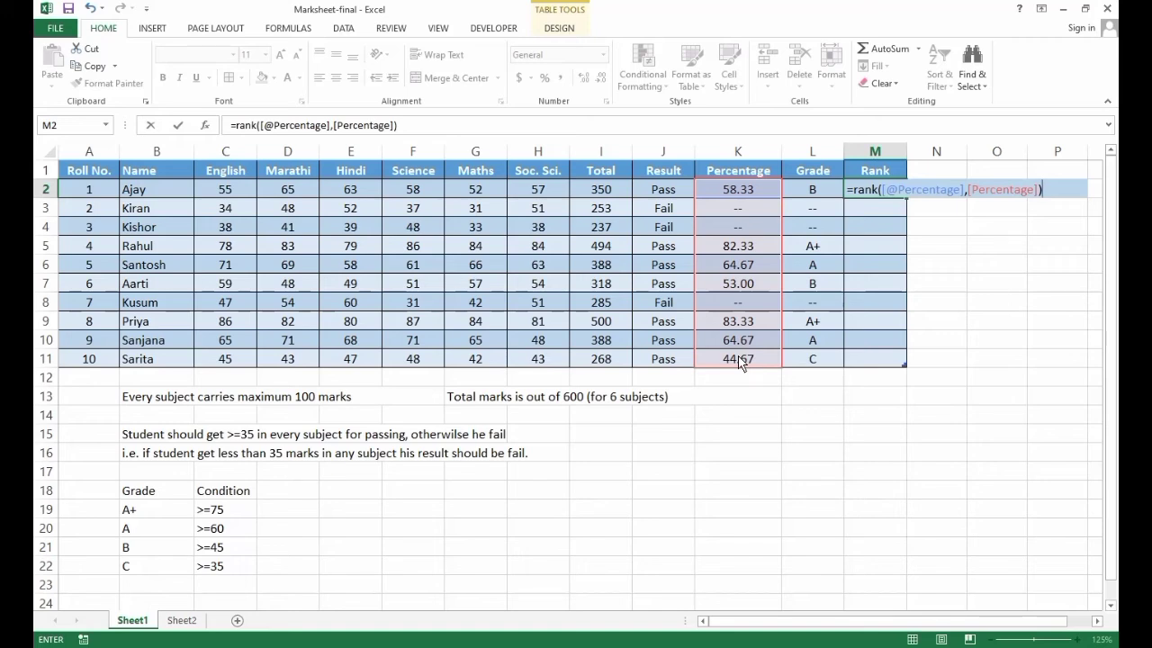
pyautogui.press('Return')
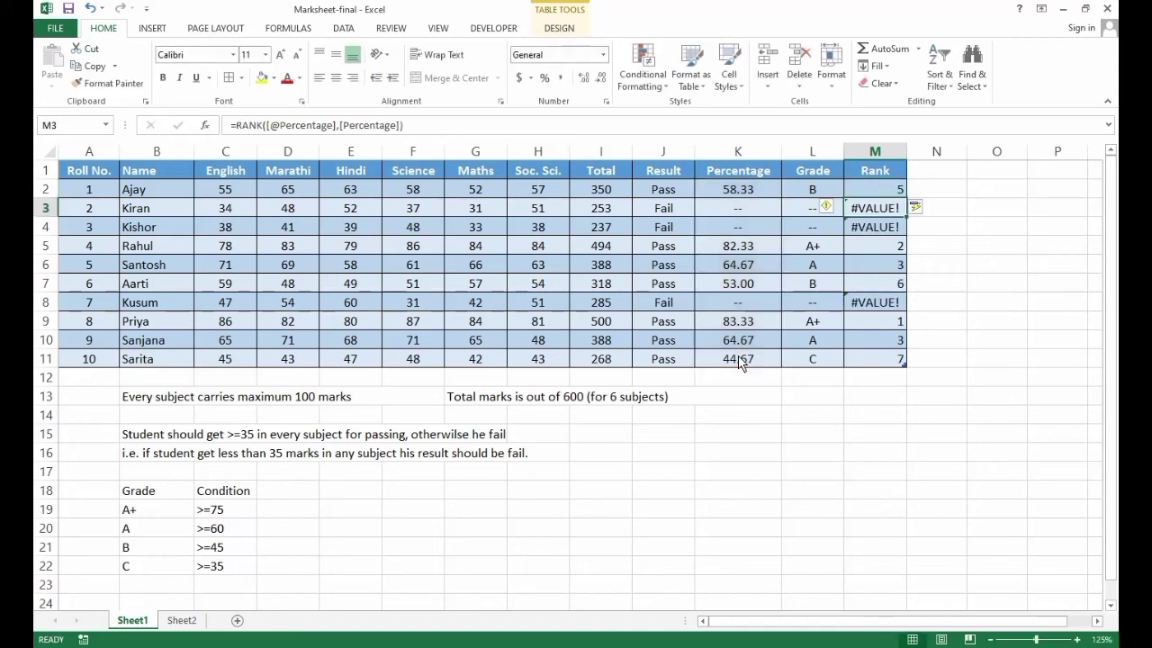
# Wrap M2's RANK formula in IFERROR with "--" as the error value and enter it to update the Rank column
pyautogui.click(864, 194)
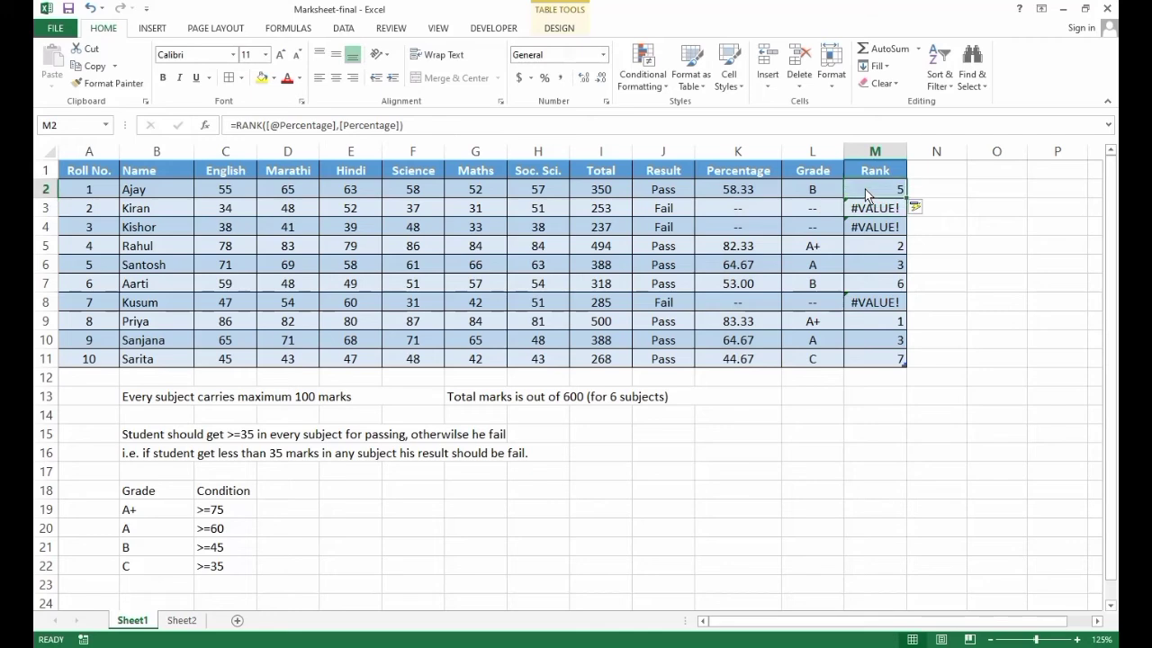
pyautogui.click(416, 129)
pyautogui.keyDown('shift'); pyautogui.click(232, 131); pyautogui.keyUp('shift')
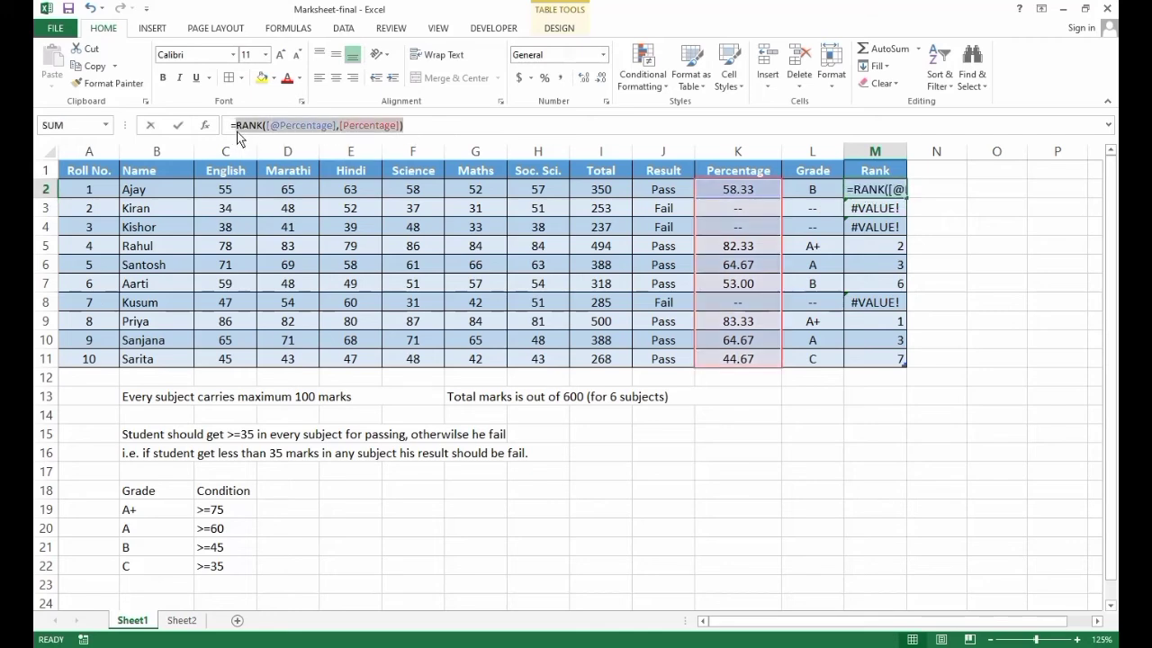
pyautogui.keyDown('shift'); pyautogui.click(237, 131); pyautogui.keyUp('shift')
pyautogui.hotkey('ctrl', 'c')
pyautogui.press('BackSpace')
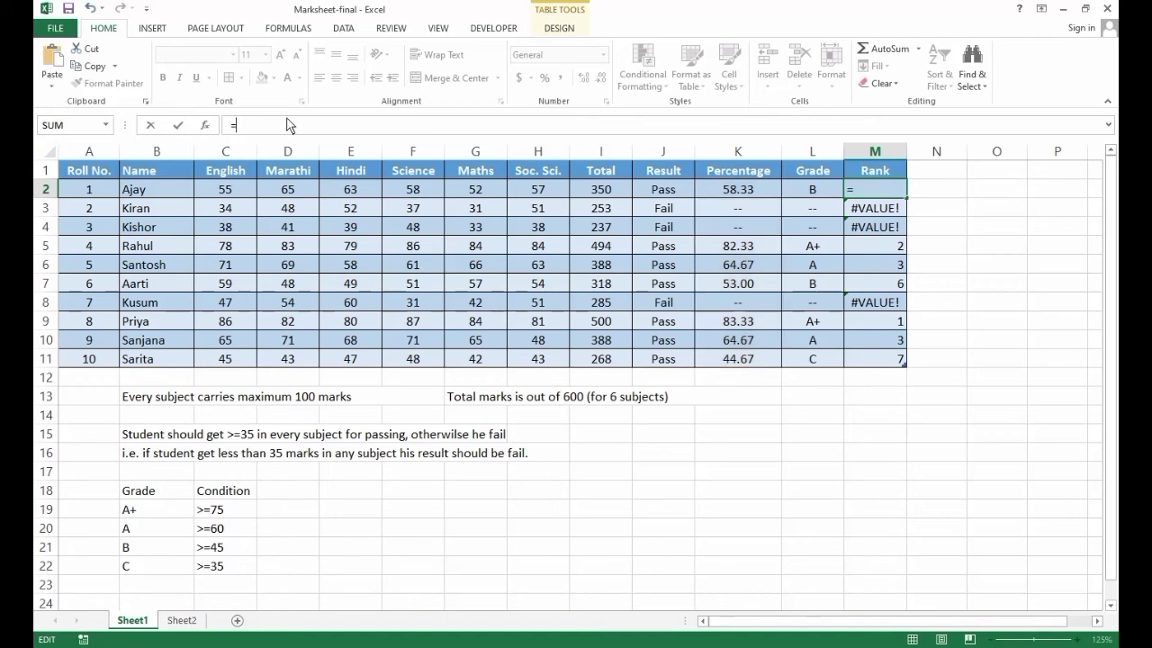
pyautogui.write('if')
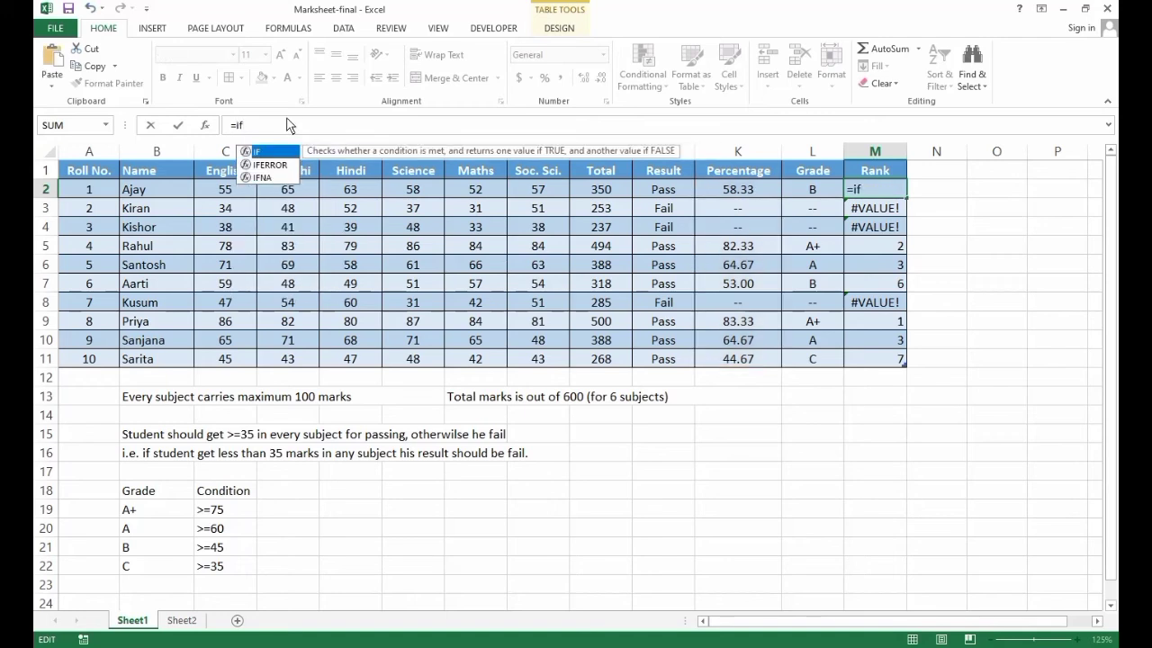
pyautogui.write('error(')
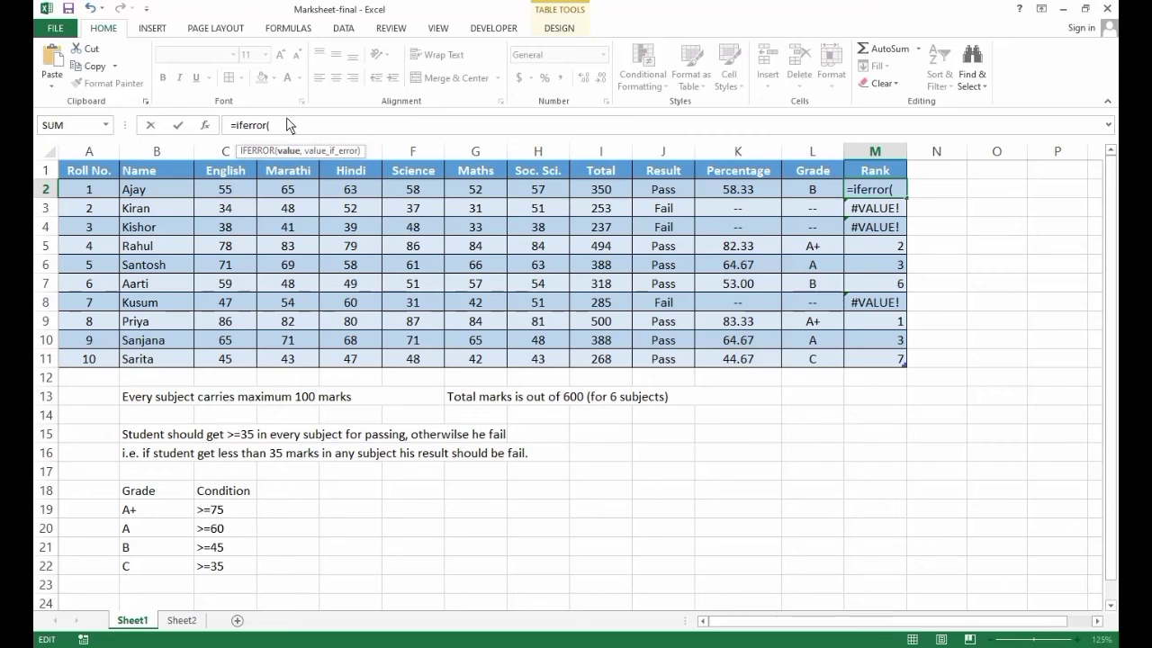
pyautogui.hotkey('ctrl', 'v')
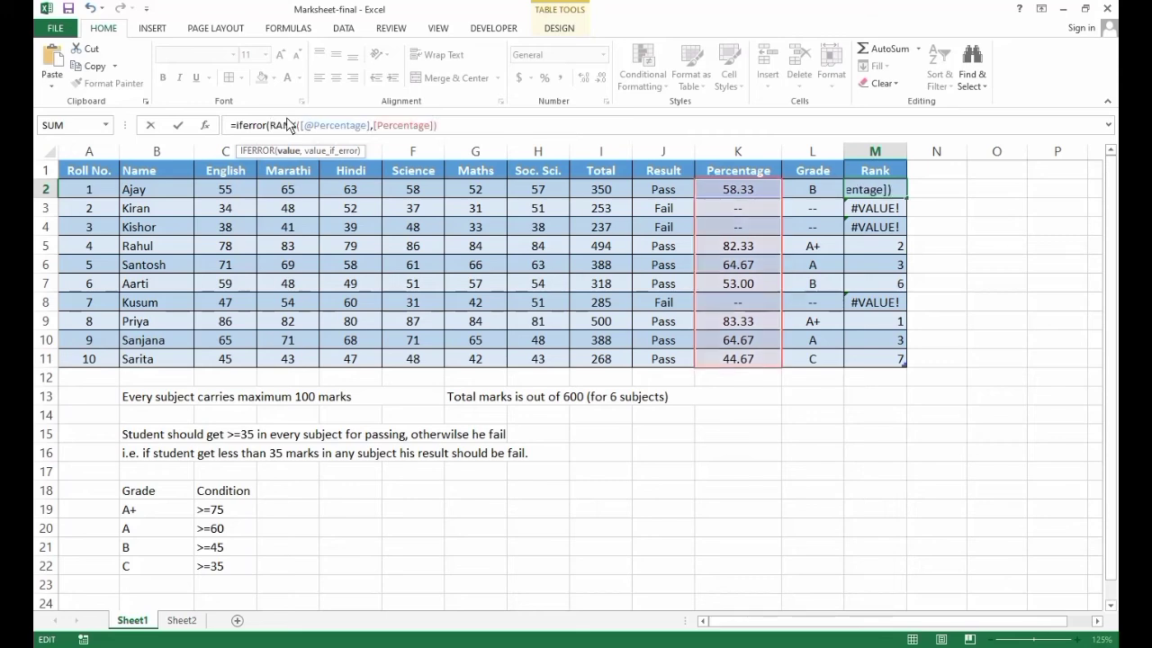
pyautogui.write(',"--")')
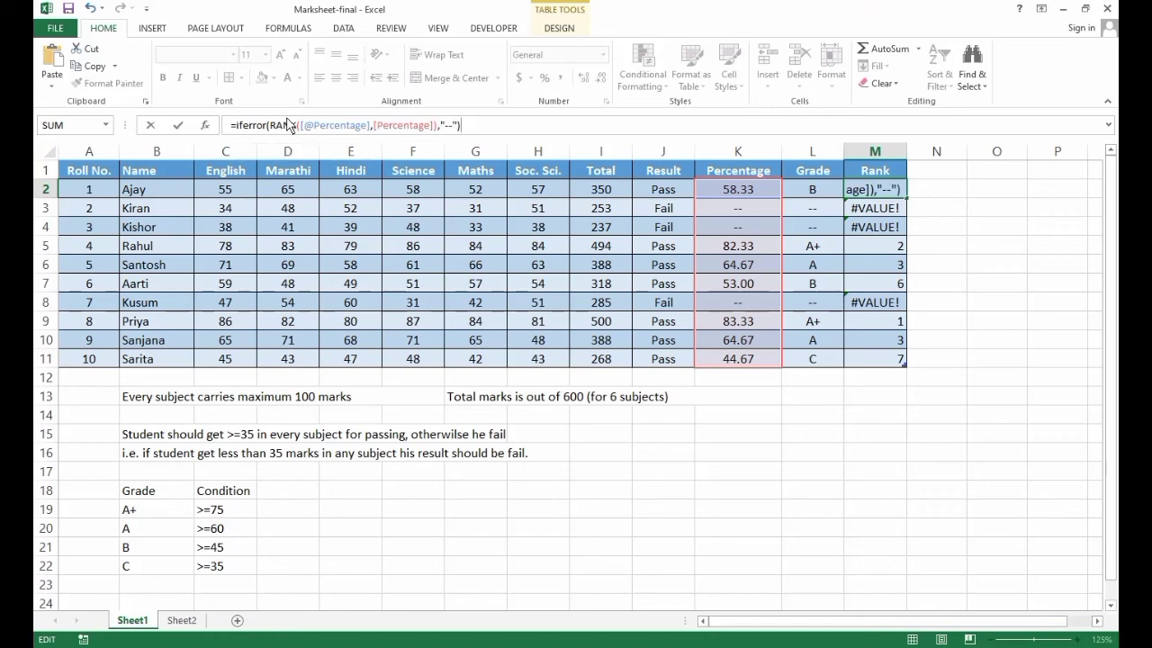
pyautogui.press('Return')
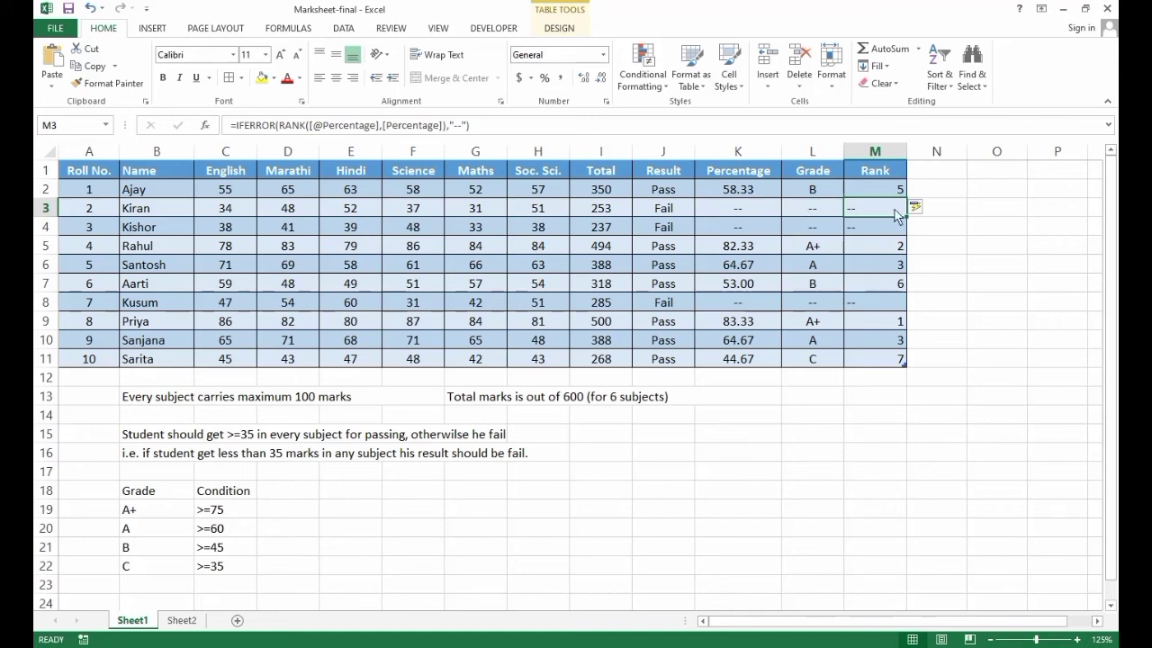
# Center the Rank values in M2:M11 horizontally
pyautogui.moveTo(871, 190); pyautogui.dragTo(871, 361)
pyautogui.click(336, 78)
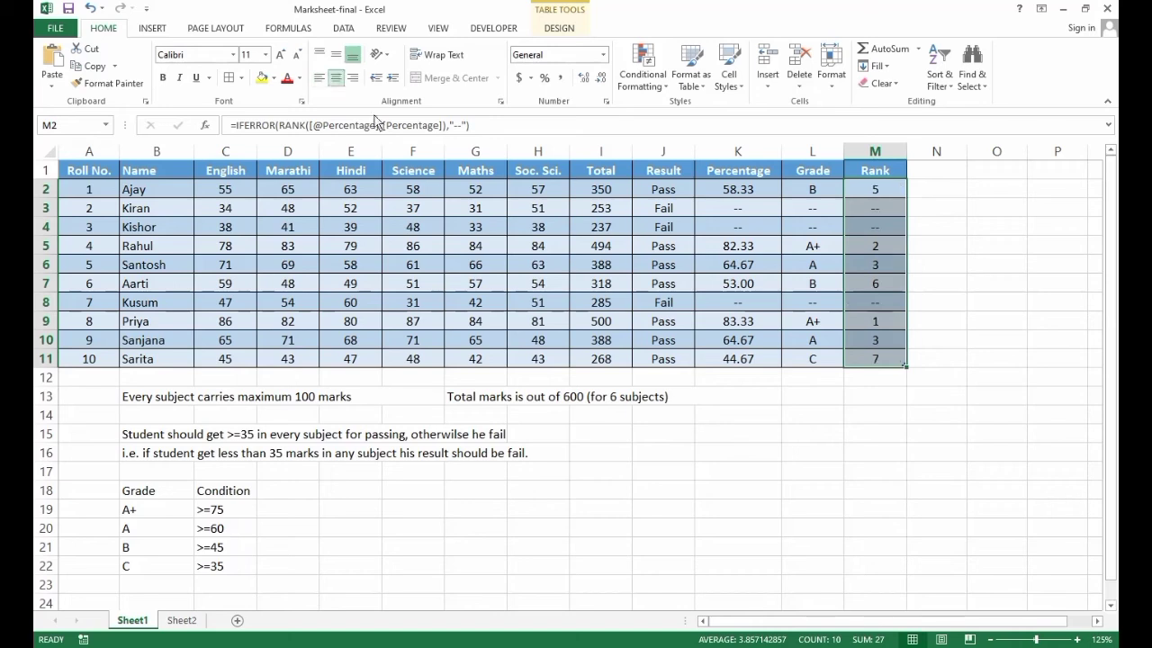
pyautogui.click(875, 223)
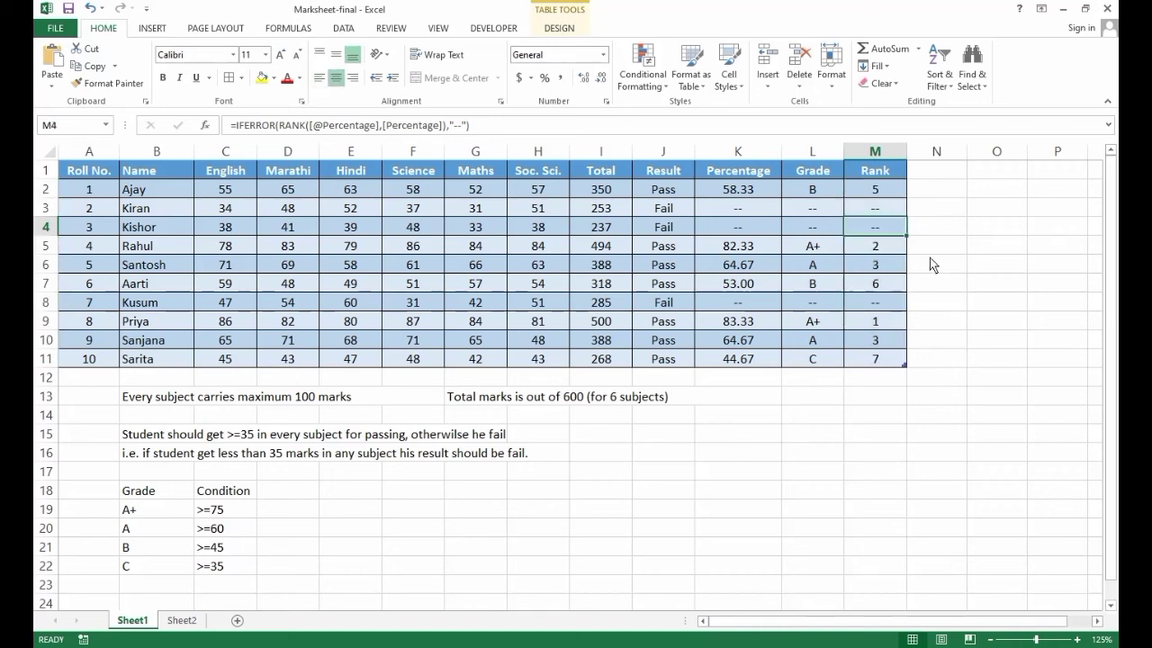
# Check the Rank results against the Percentage values in several rows, including the equal percentages in rows 6 and 10
pyautogui.click(765, 324)
pyautogui.click(872, 324)
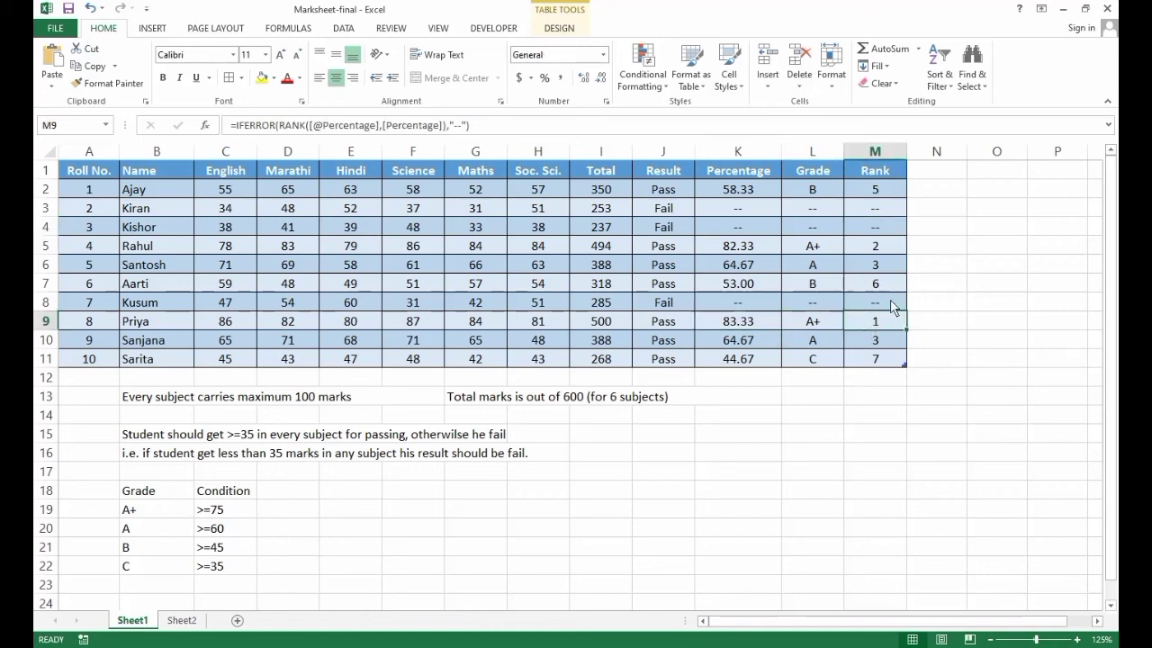
pyautogui.click(758, 250)
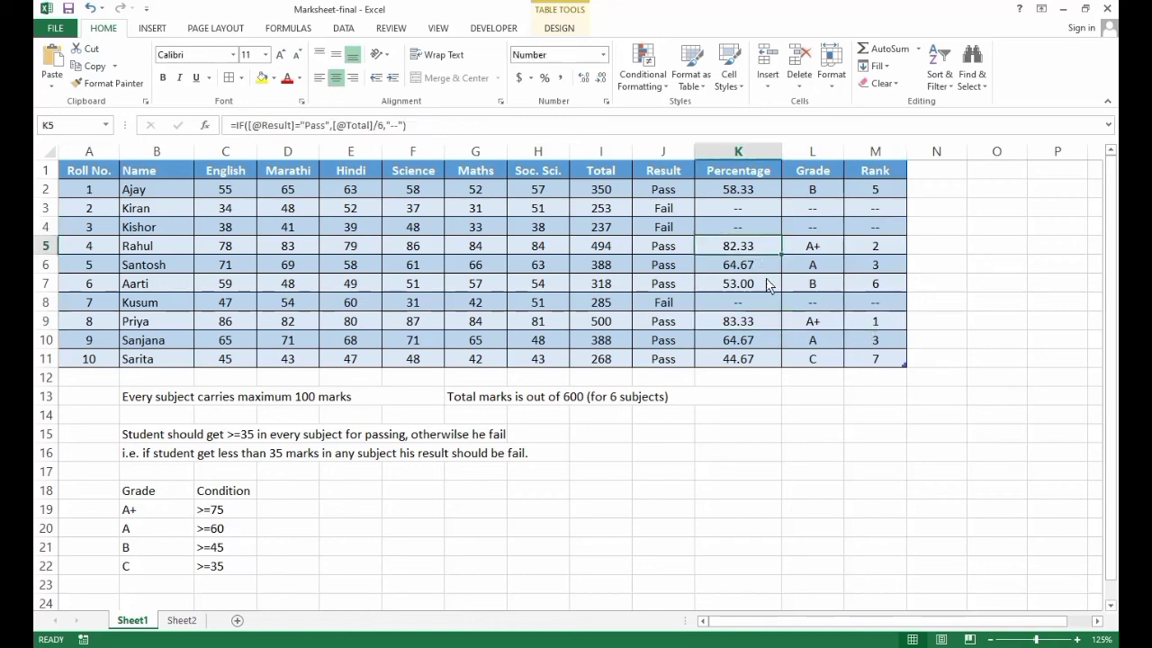
pyautogui.click(878, 254)
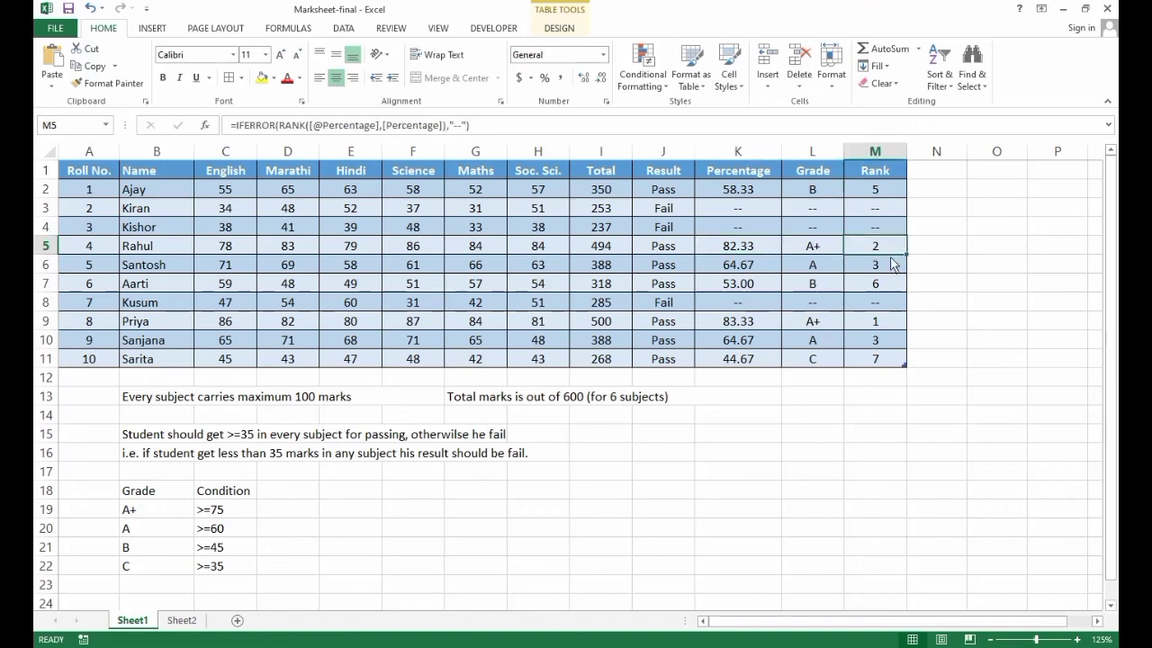
pyautogui.click(893, 267)
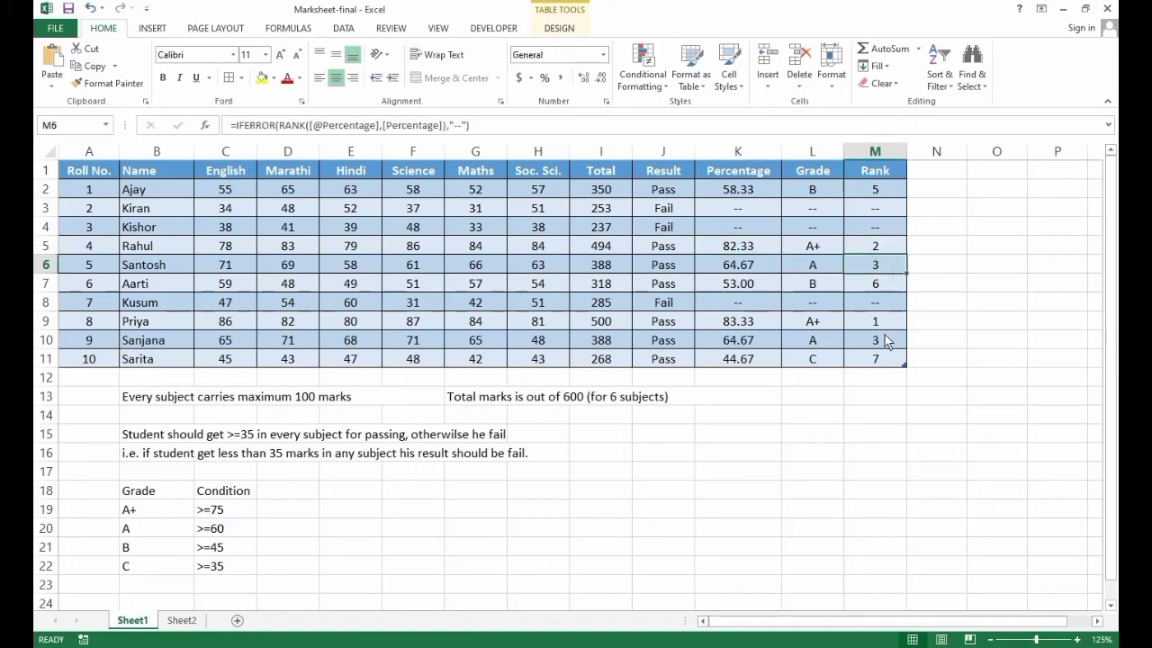
pyautogui.click(888, 341)
pyautogui.click(878, 269)
pyautogui.click(876, 344)
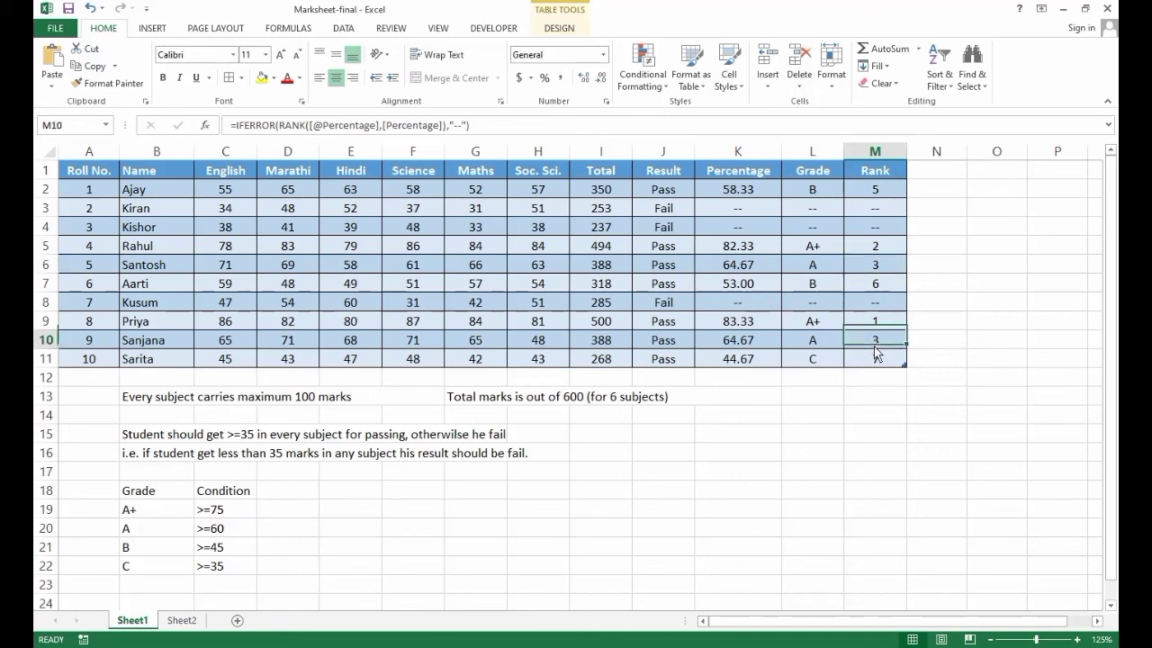
pyautogui.click(771, 267)
pyautogui.click(767, 344)
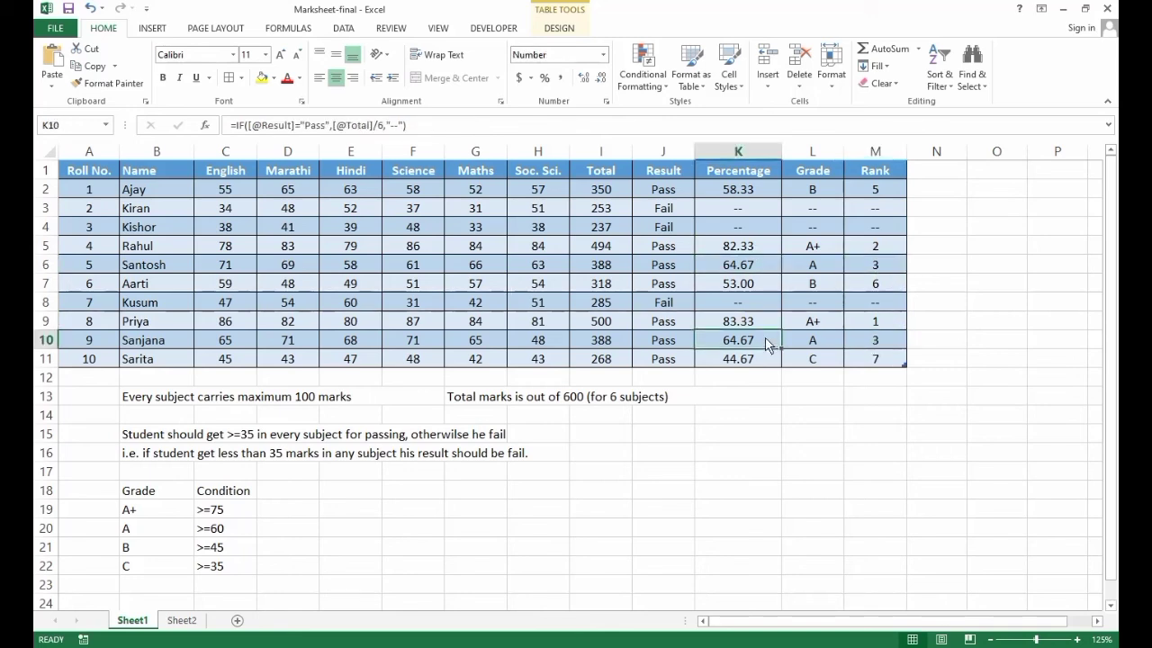
pyautogui.click(756, 266)
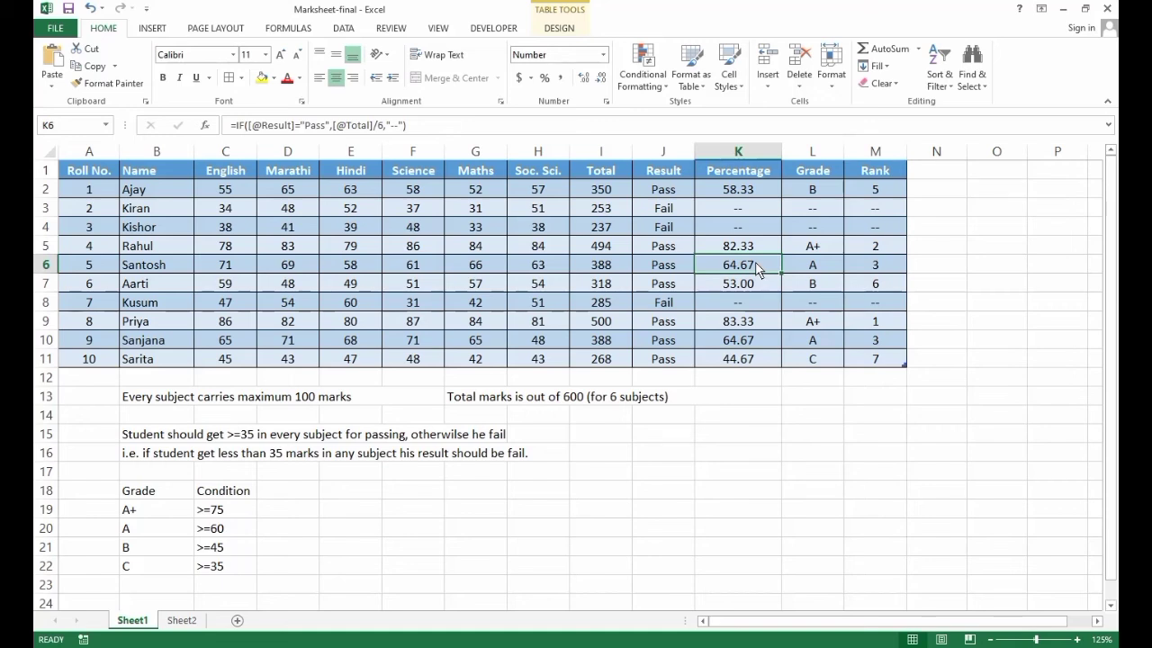
pyautogui.click(878, 268)
pyautogui.click(877, 343)
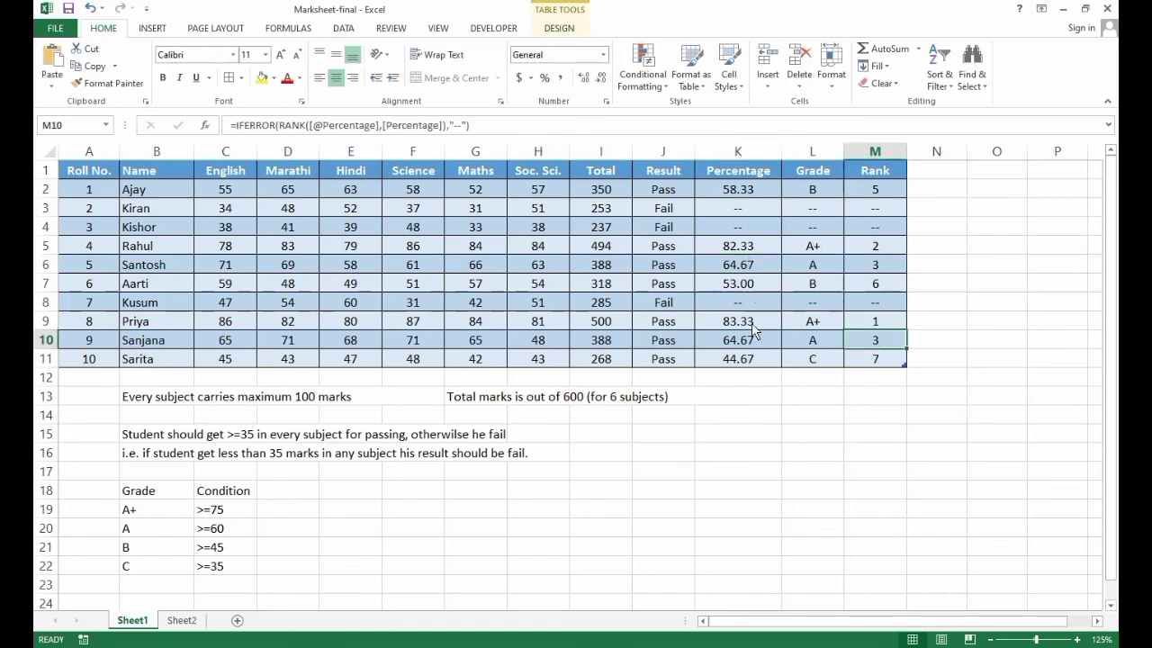
pyautogui.click(863, 192)
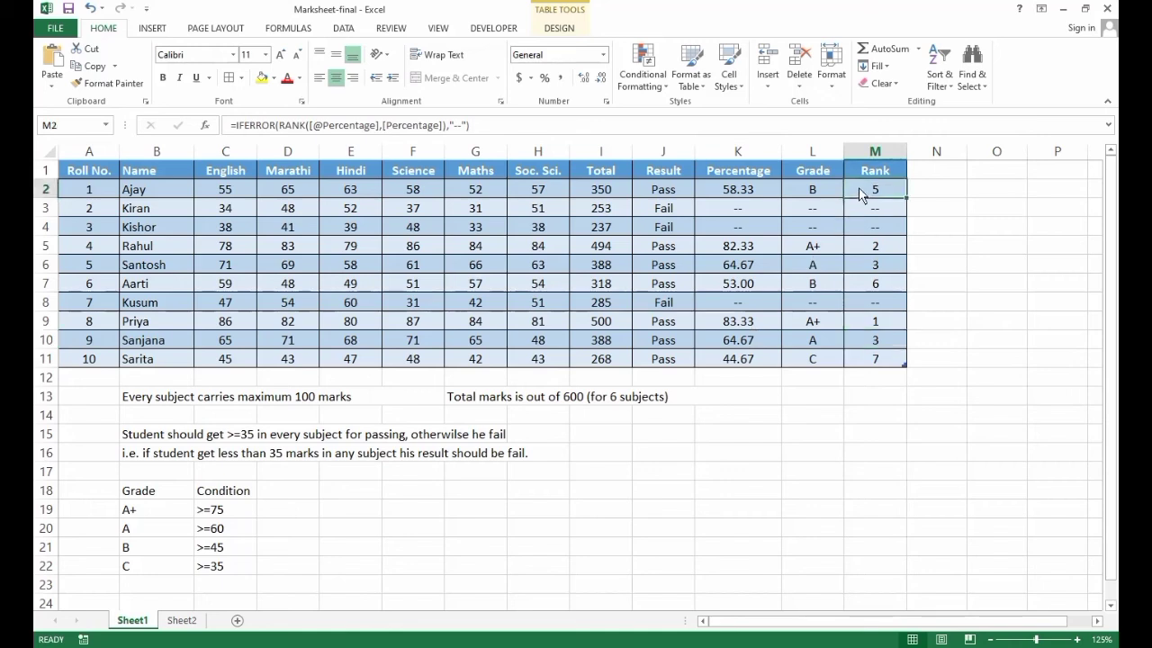
pyautogui.click(758, 196)
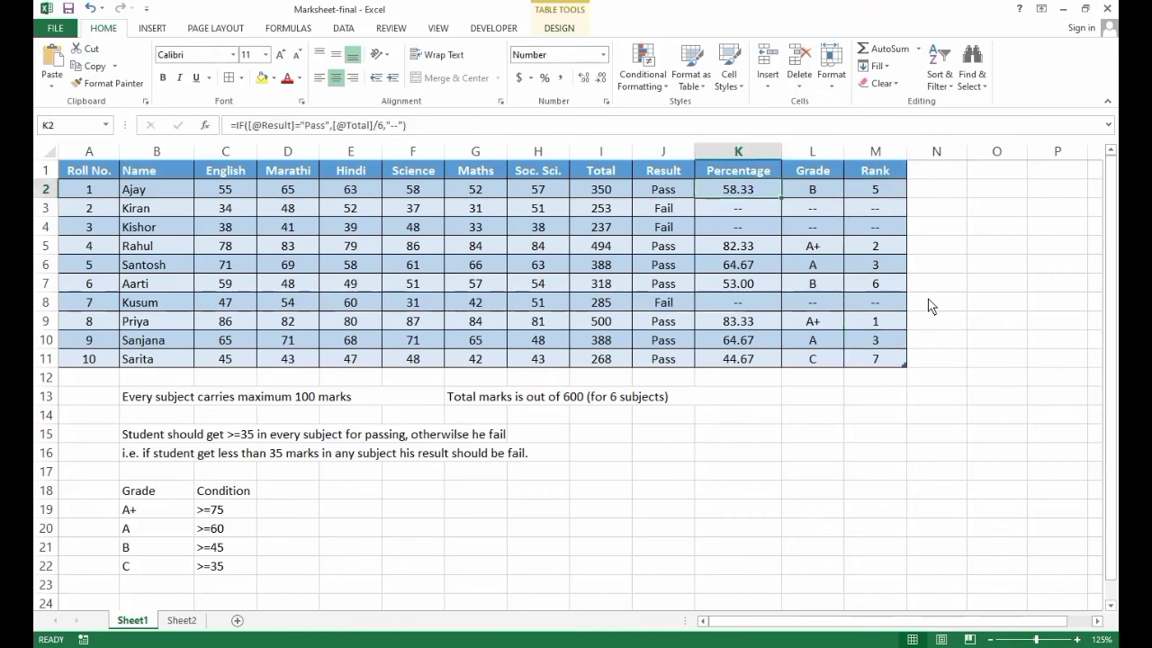
pyautogui.click(887, 287)
pyautogui.click(881, 360)
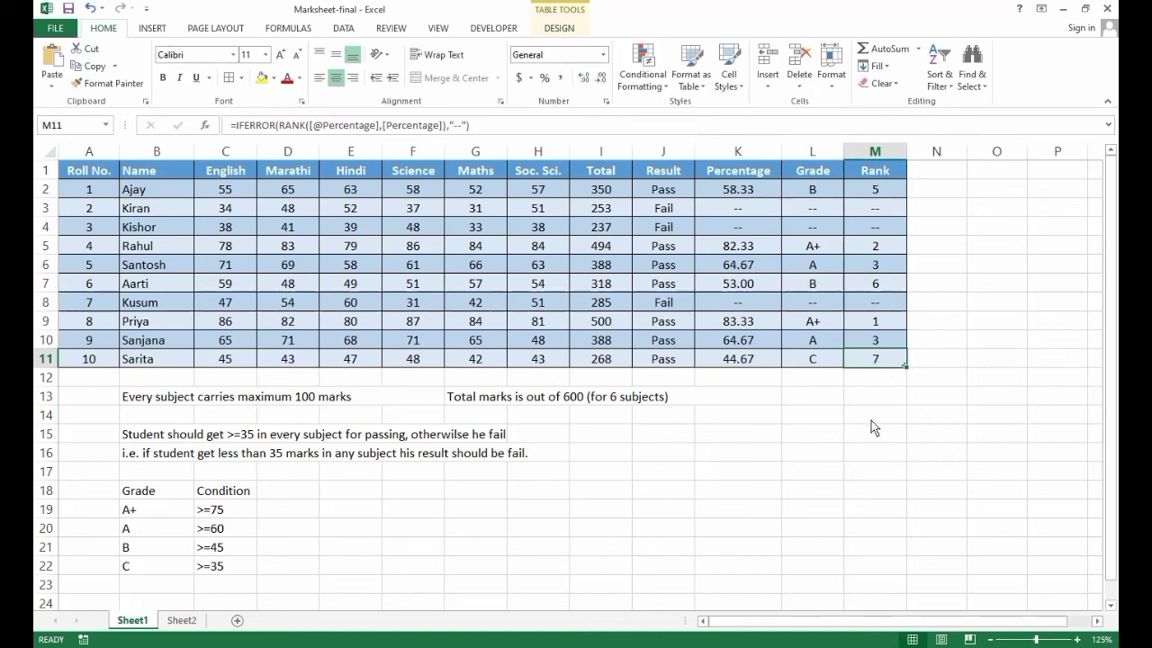
pyautogui.click(863, 489)
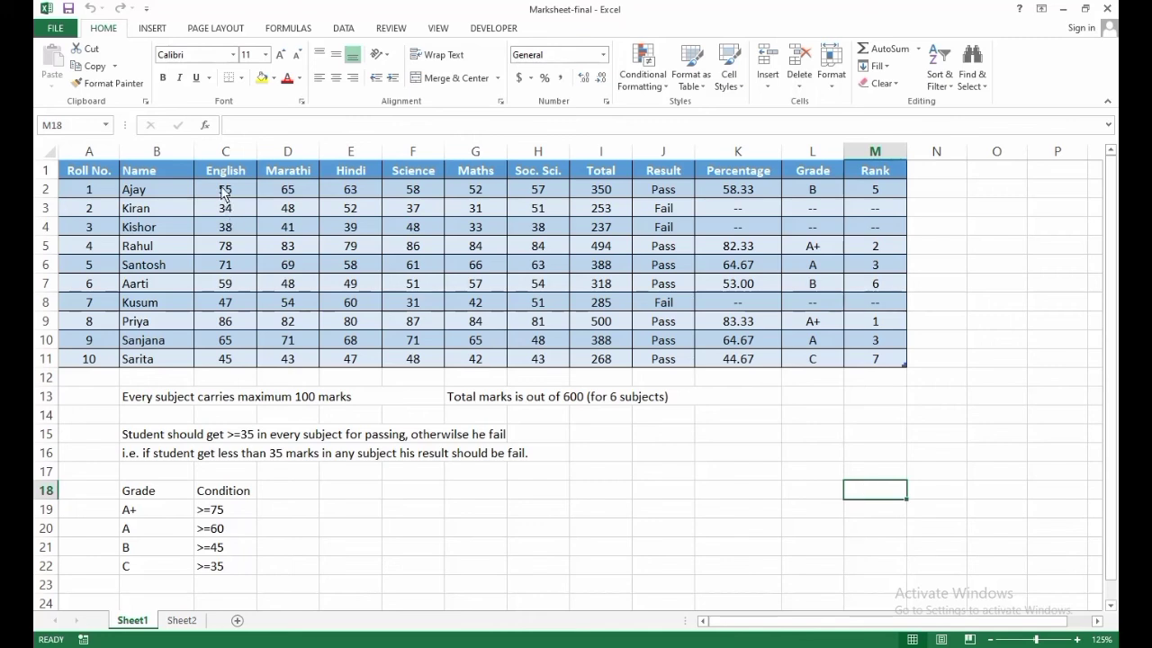
# Start a conditional formatting rule for the subject marks in C2:H11 that targets cell values less than 35
pyautogui.moveTo(225, 191); pyautogui.dragTo(531, 349)
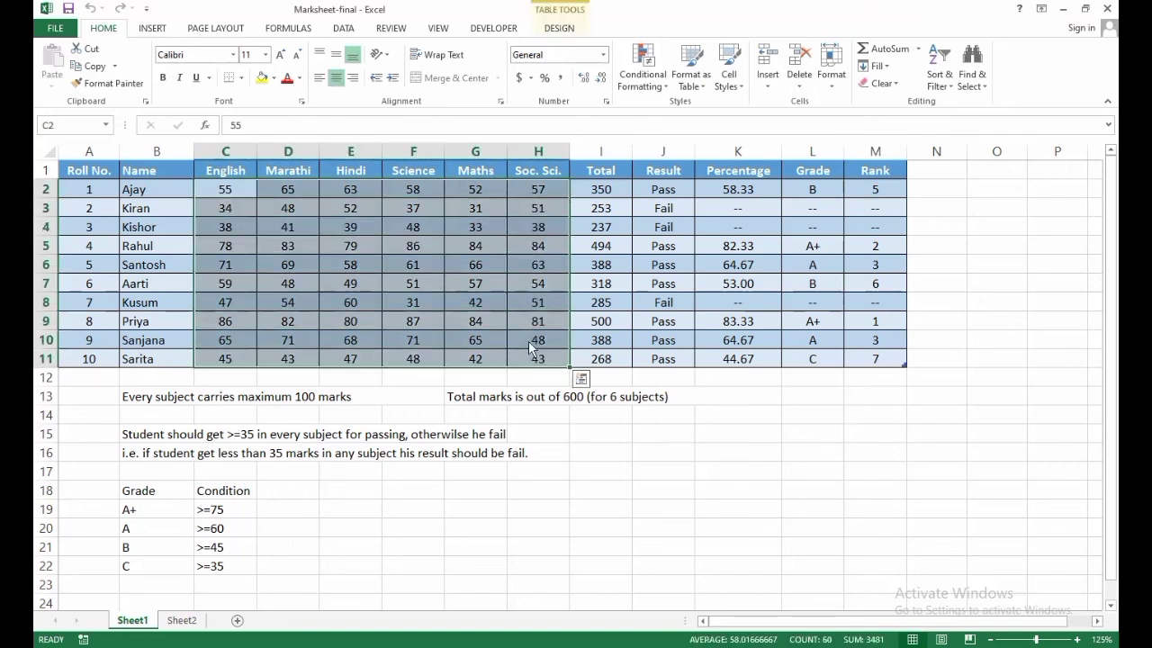
pyautogui.click(653, 81)
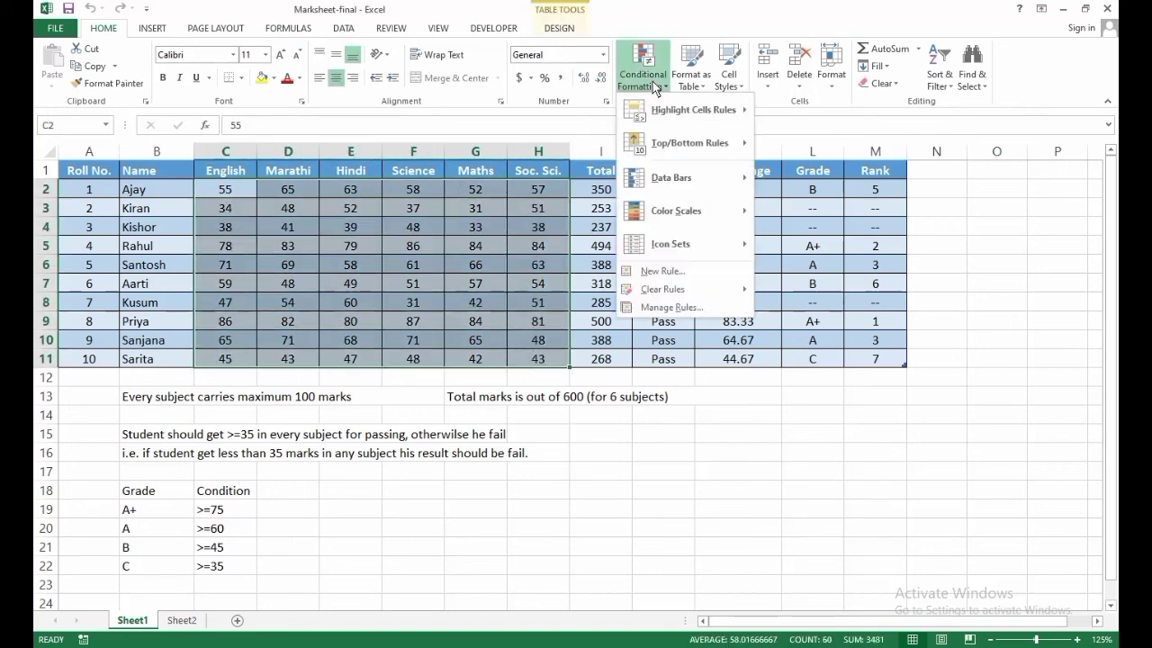
pyautogui.click(662, 271)
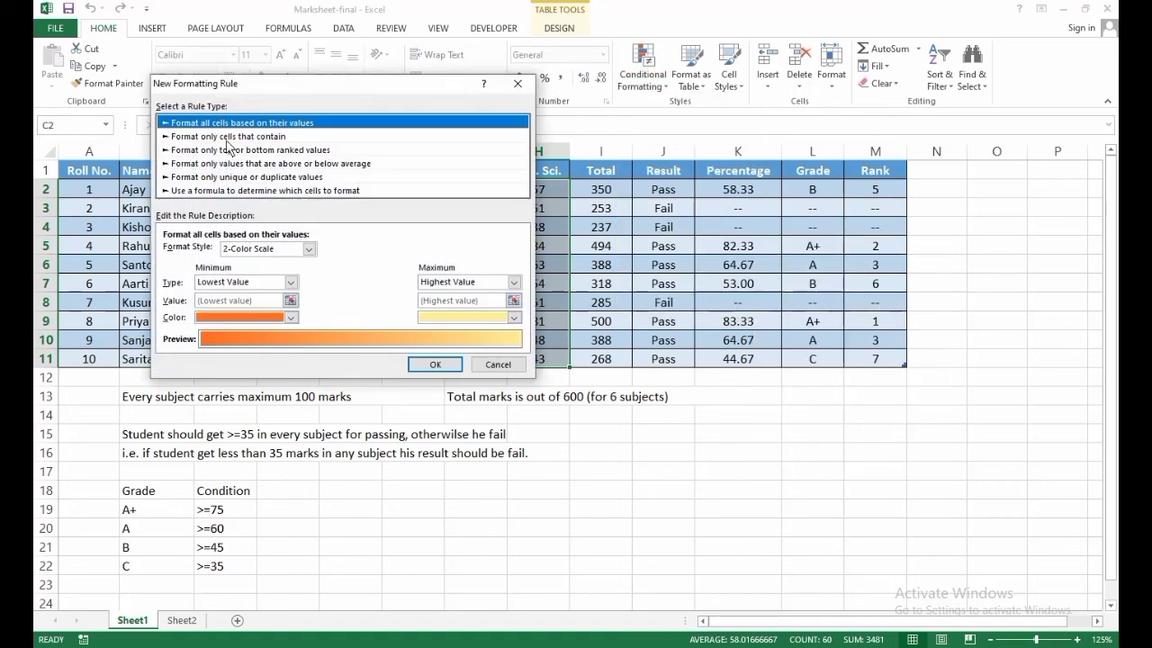
pyautogui.click(227, 138)
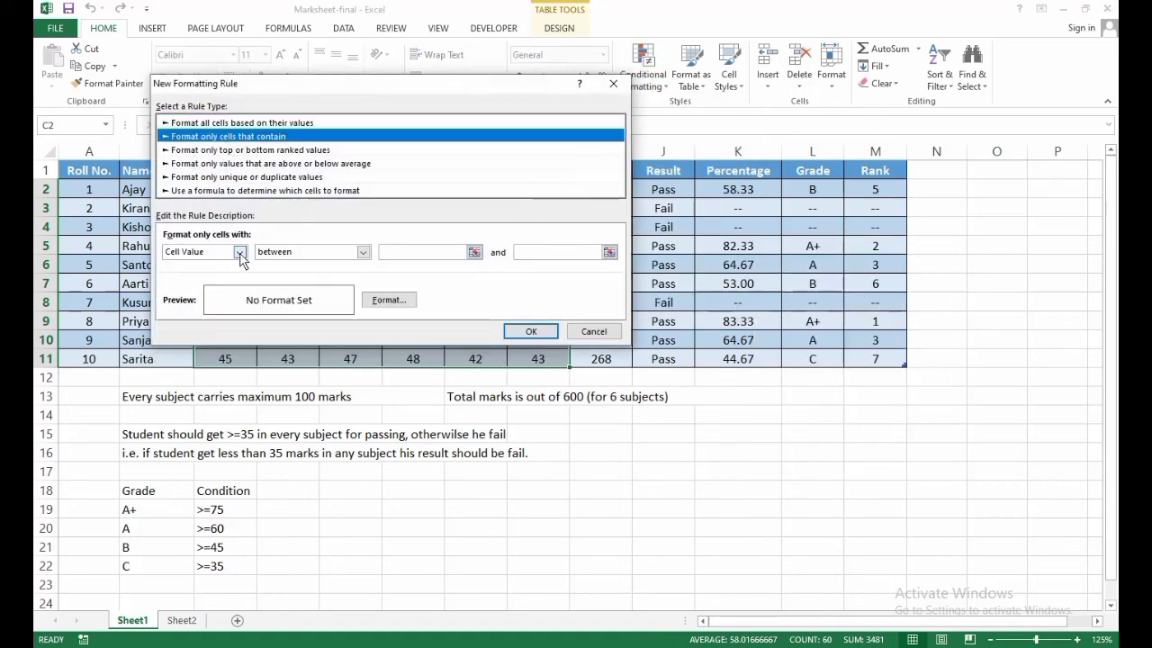
pyautogui.click(301, 257)
pyautogui.click(275, 315)
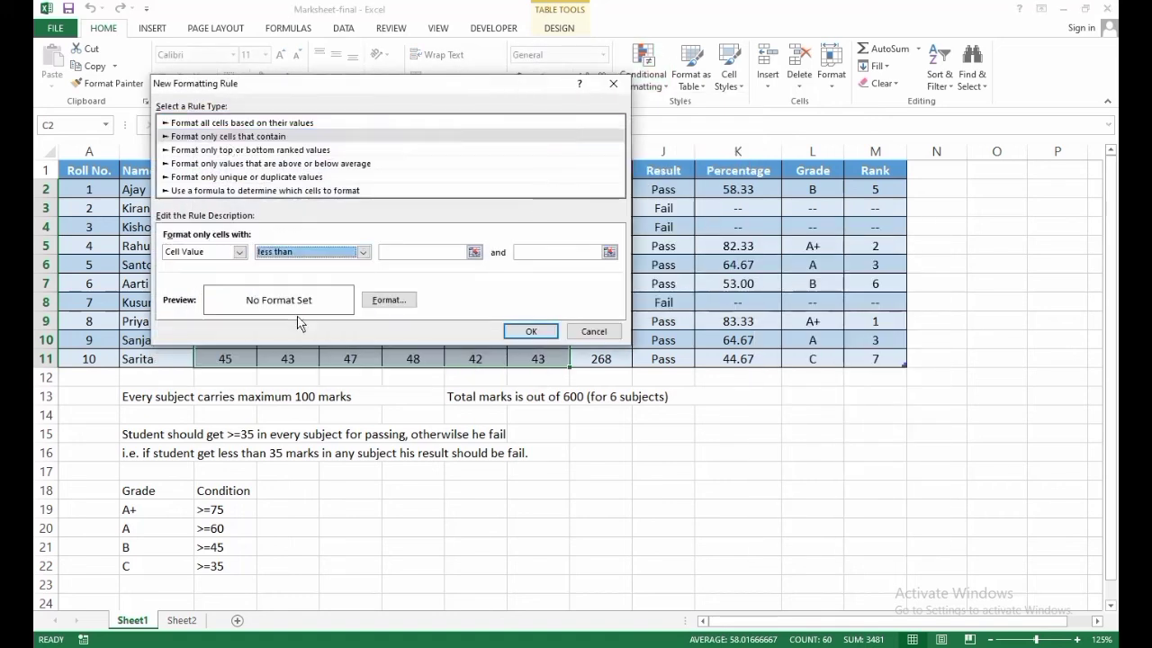
pyautogui.click(402, 252)
pyautogui.write('35')
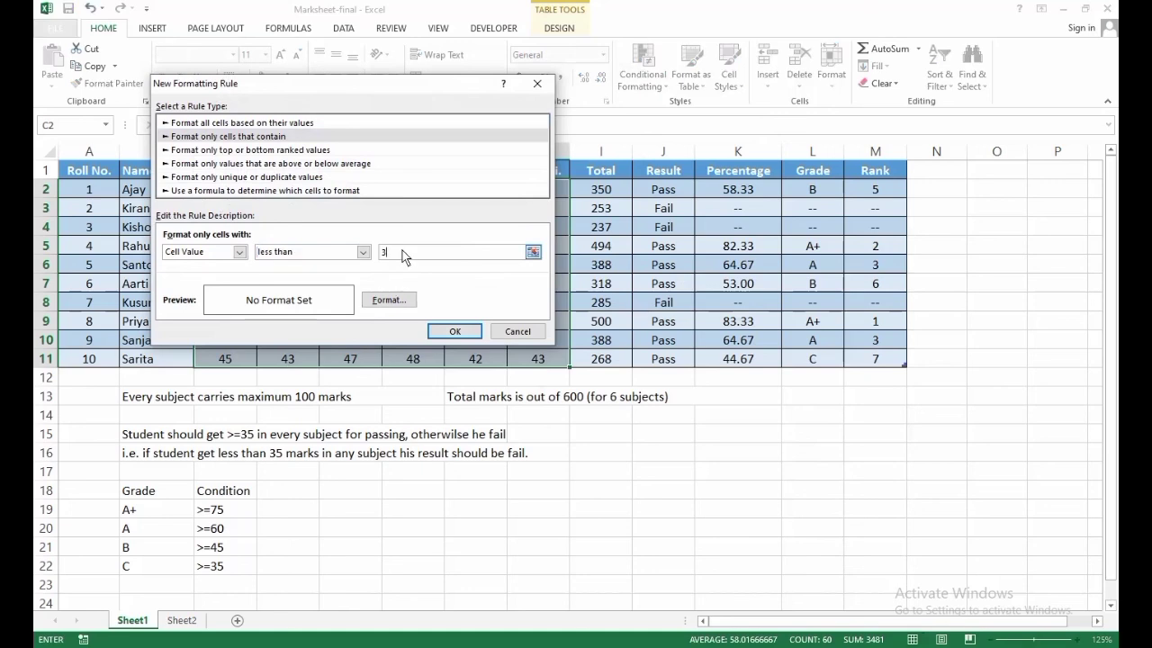
# Give the subject-mark rule a red font with single underline and apply it to the marks
pyautogui.click(399, 301)
pyautogui.click(344, 170)
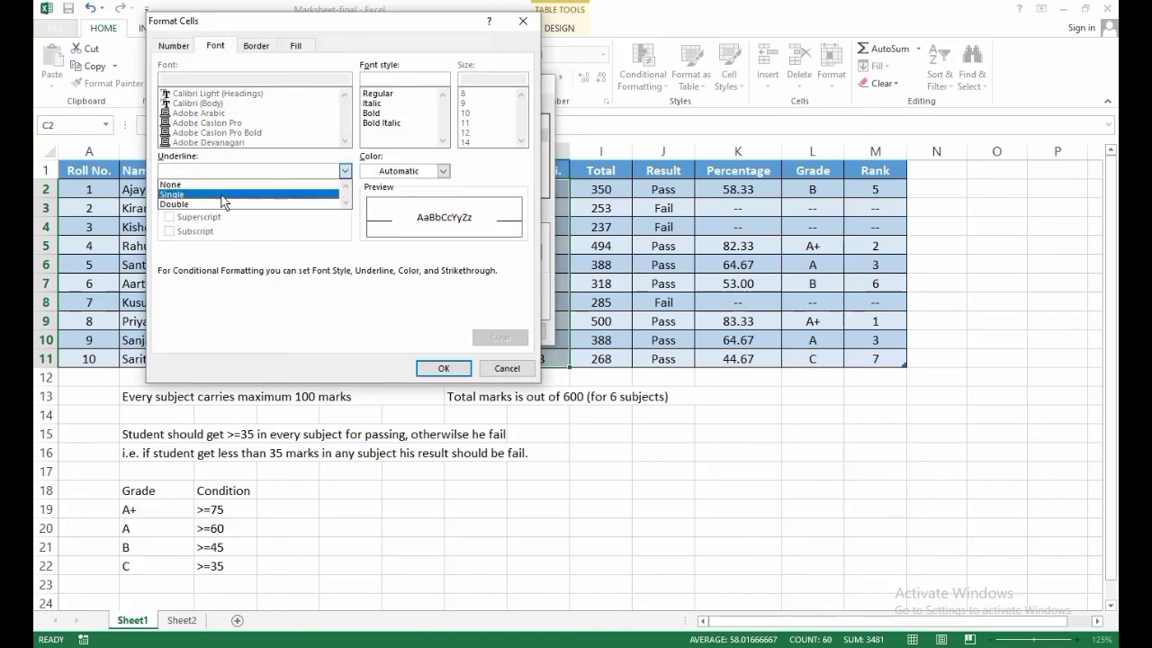
pyautogui.click(223, 194)
pyautogui.click(222, 201)
pyautogui.click(443, 171)
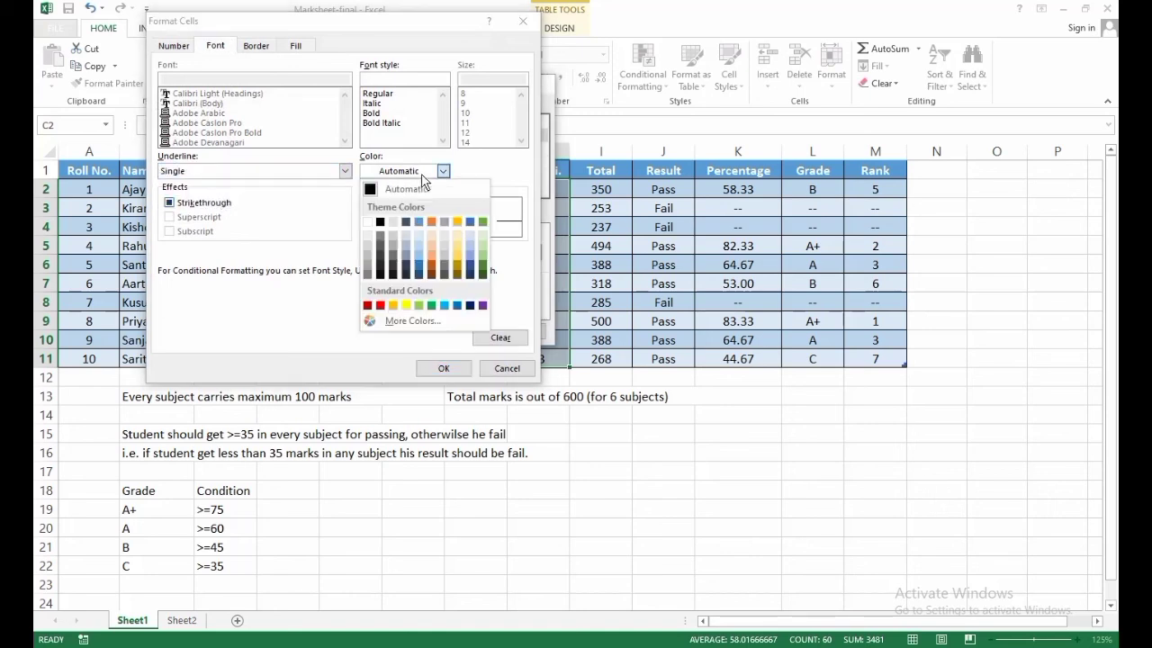
pyautogui.click(380, 305)
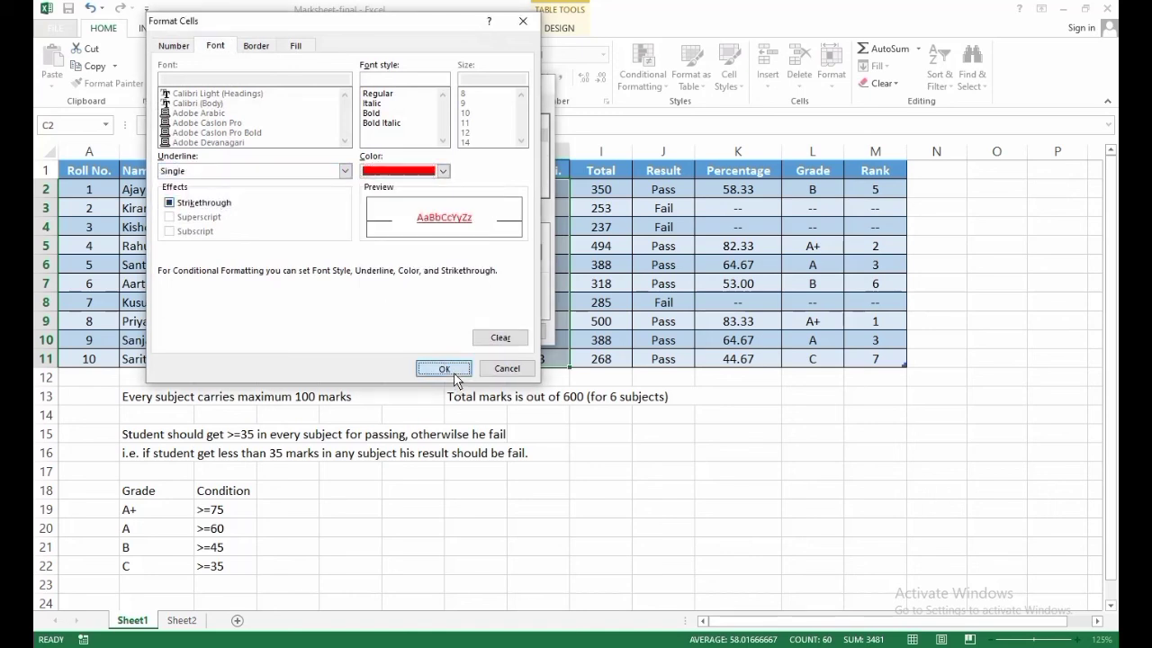
pyautogui.click(444, 369)
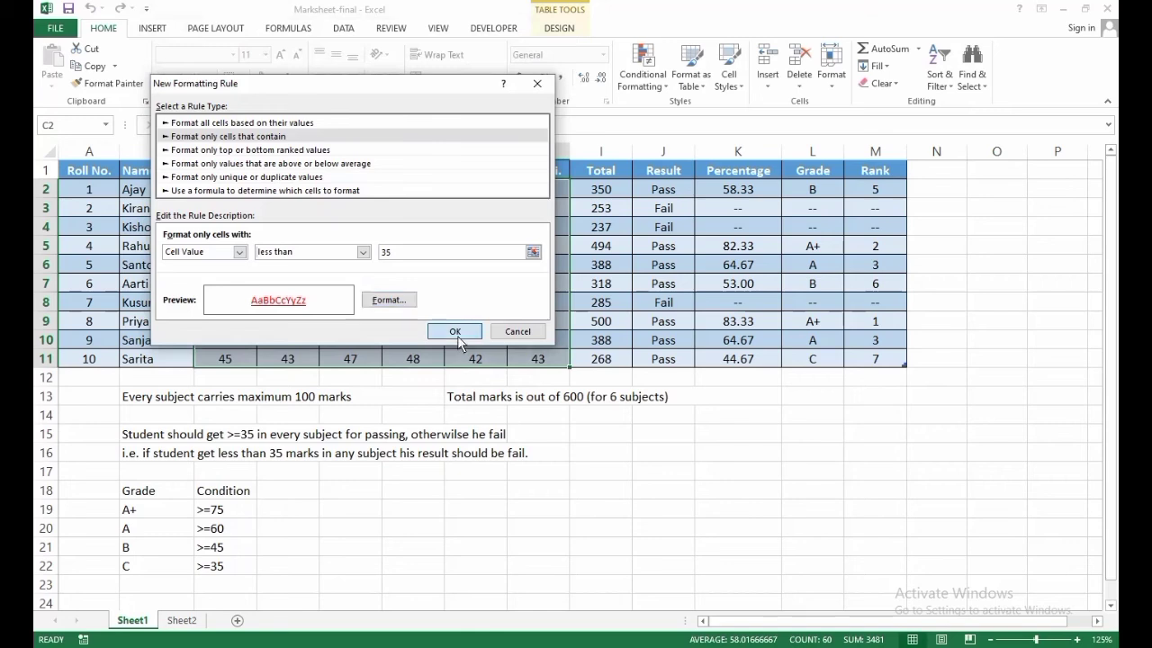
pyautogui.click(455, 332)
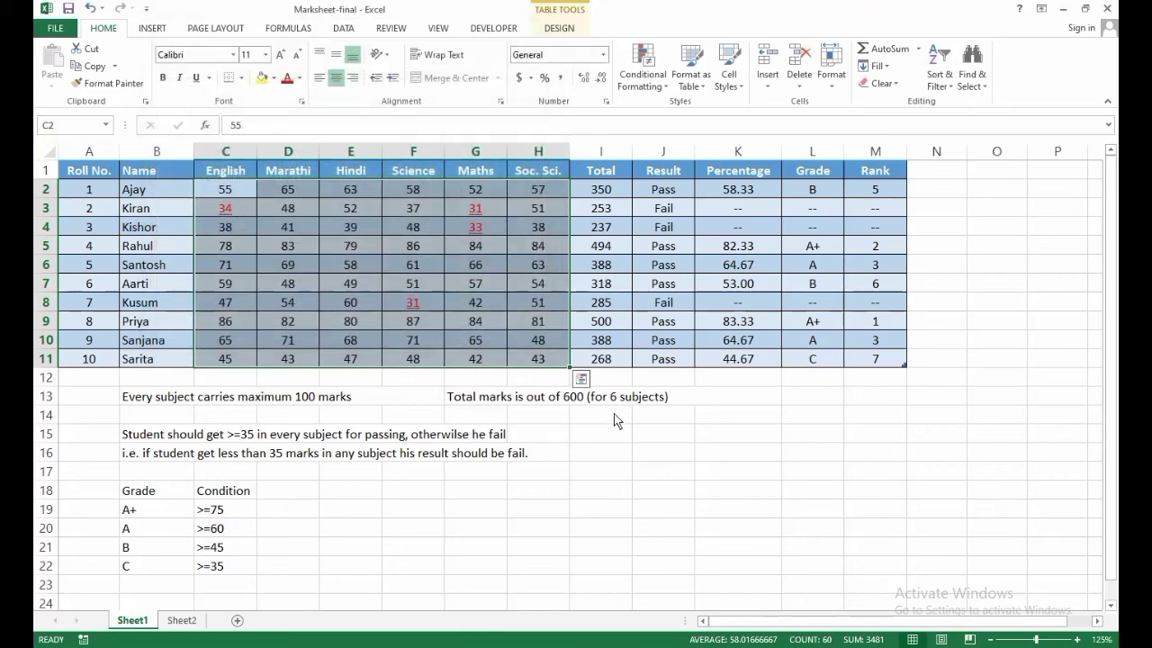
pyautogui.click(693, 407)
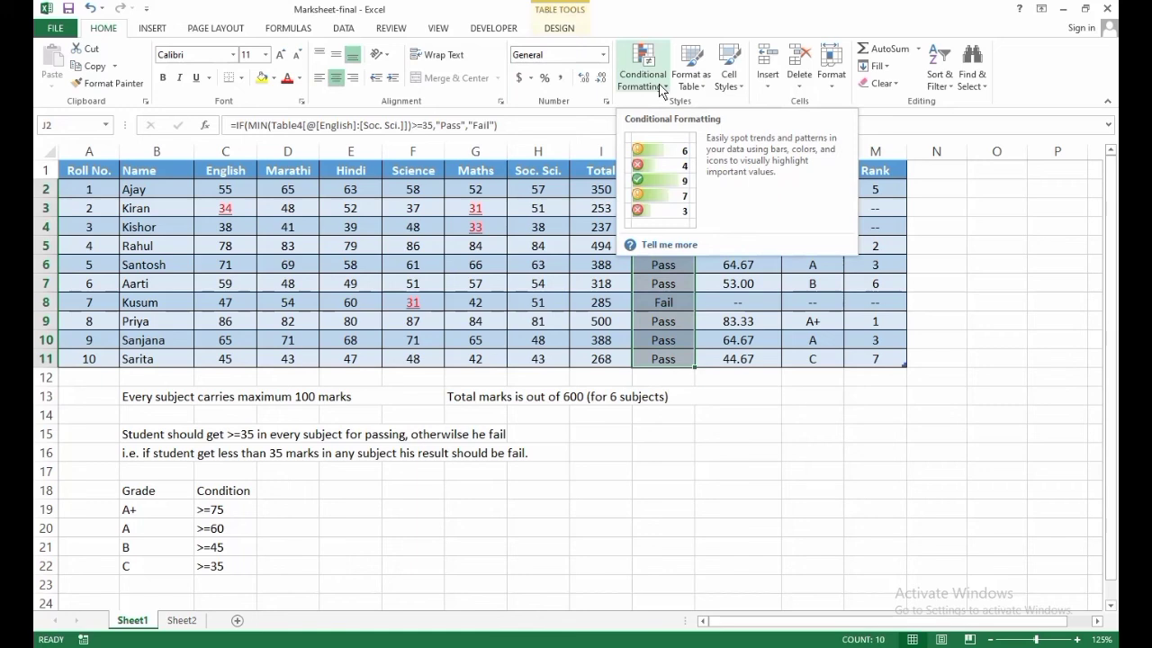
# Start a conditional formatting rule for the Result cells J2:J11 that targets cell values equal to Fail
pyautogui.click(661, 86)
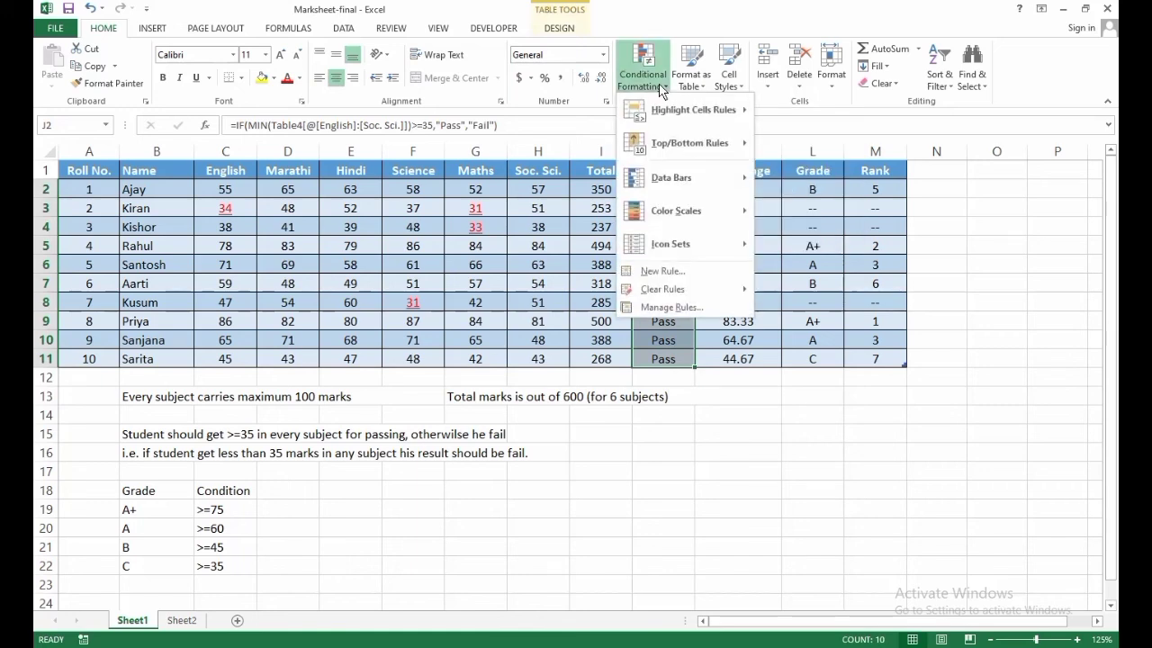
pyautogui.click(688, 272)
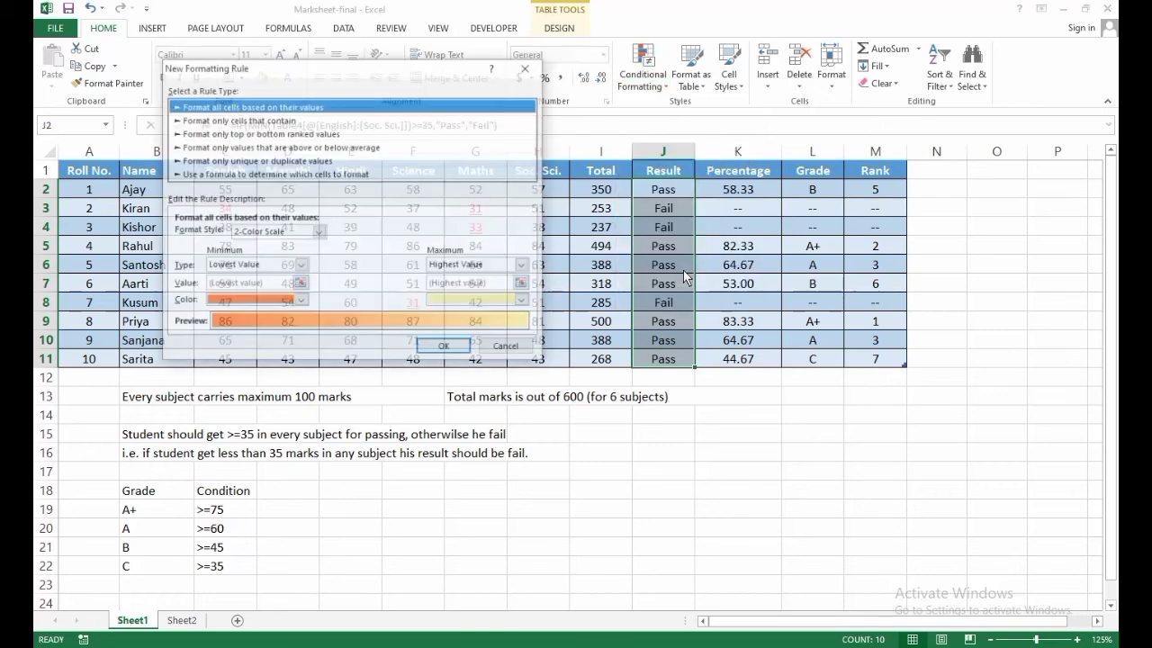
pyautogui.click(280, 121)
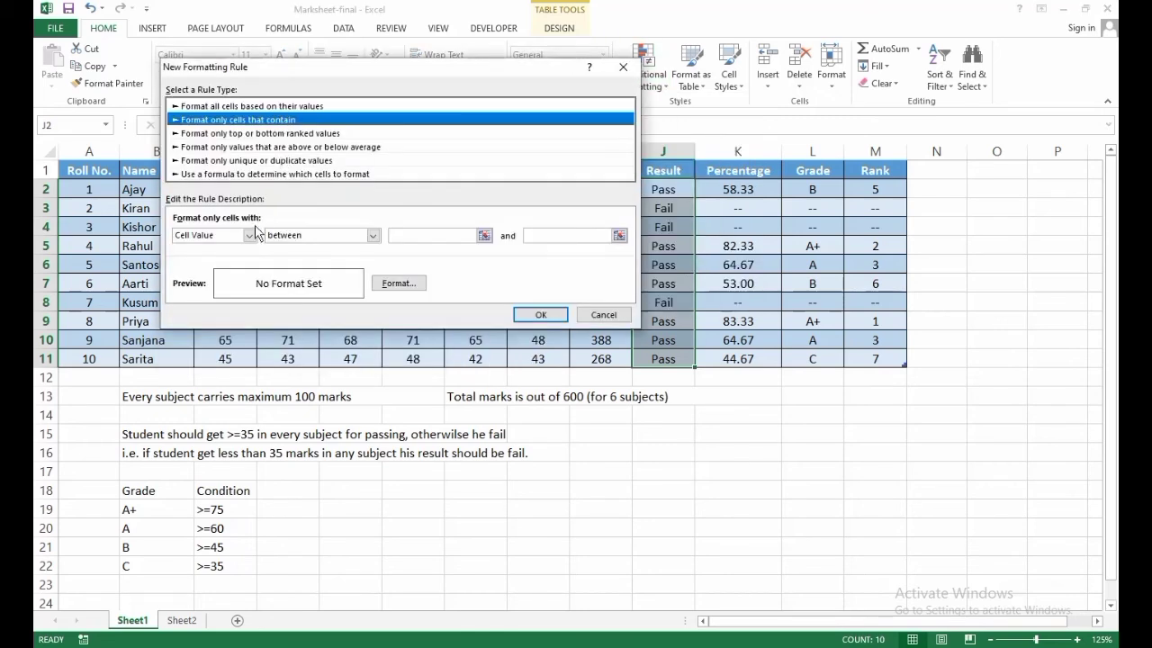
pyautogui.click(250, 234)
pyautogui.click(252, 235)
pyautogui.click(373, 235)
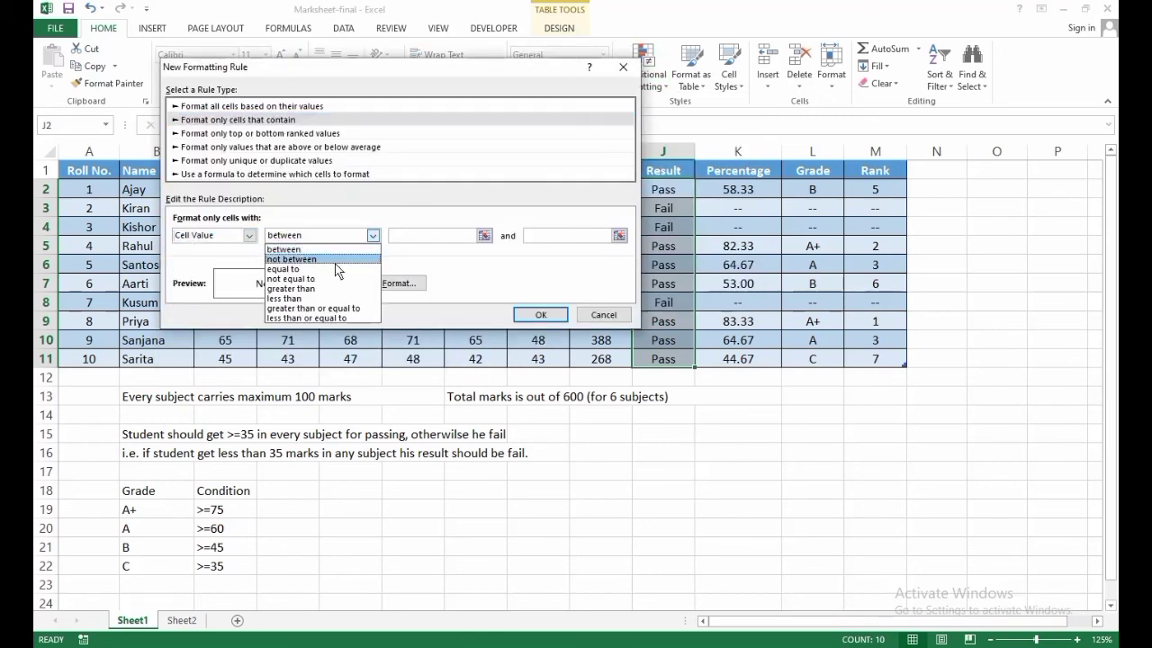
pyautogui.click(333, 269)
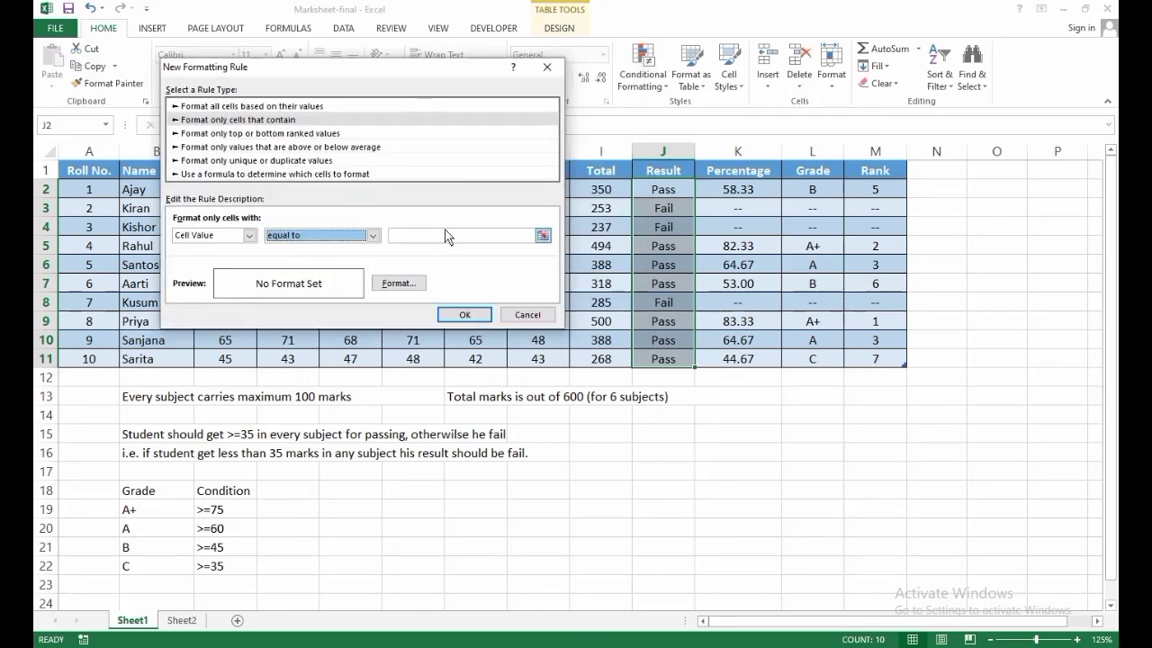
pyautogui.click(452, 239)
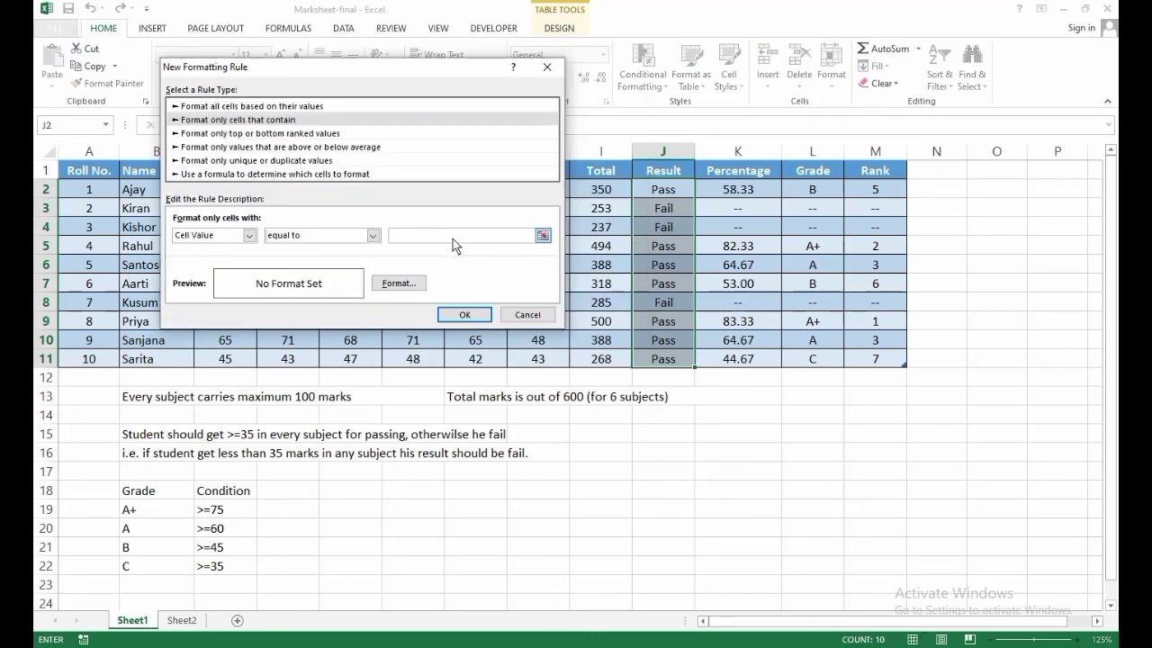
pyautogui.write('Fail')
# Give the Fail rule a single underline and red font, and apply it to the Result column
pyautogui.click(419, 283)
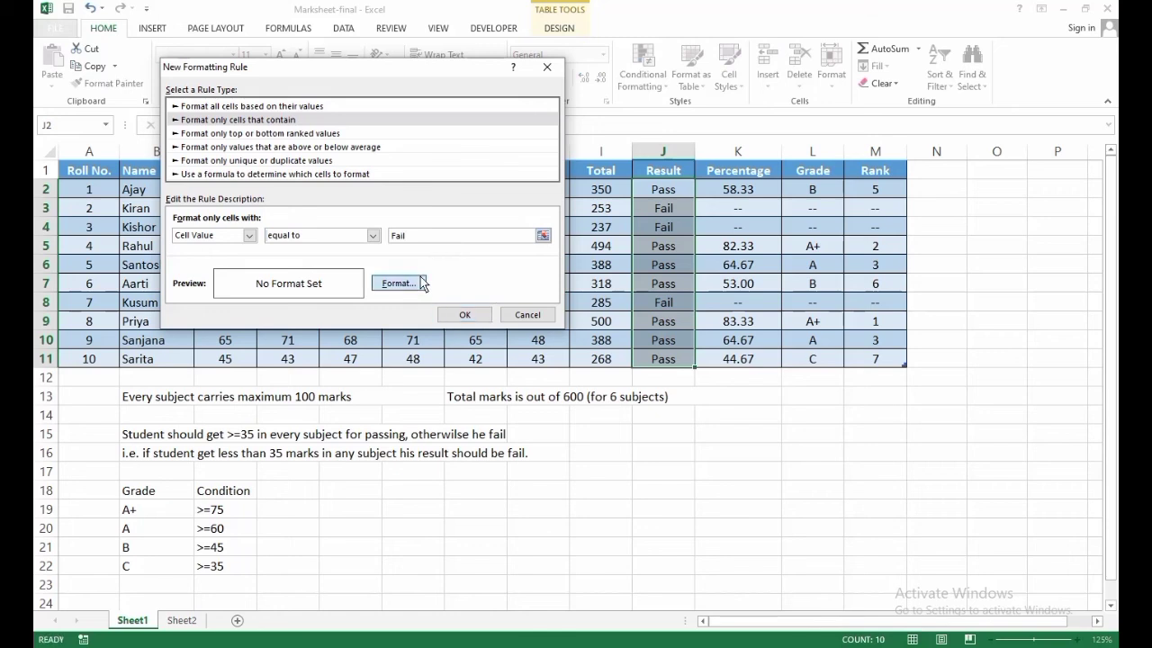
pyautogui.click(283, 159)
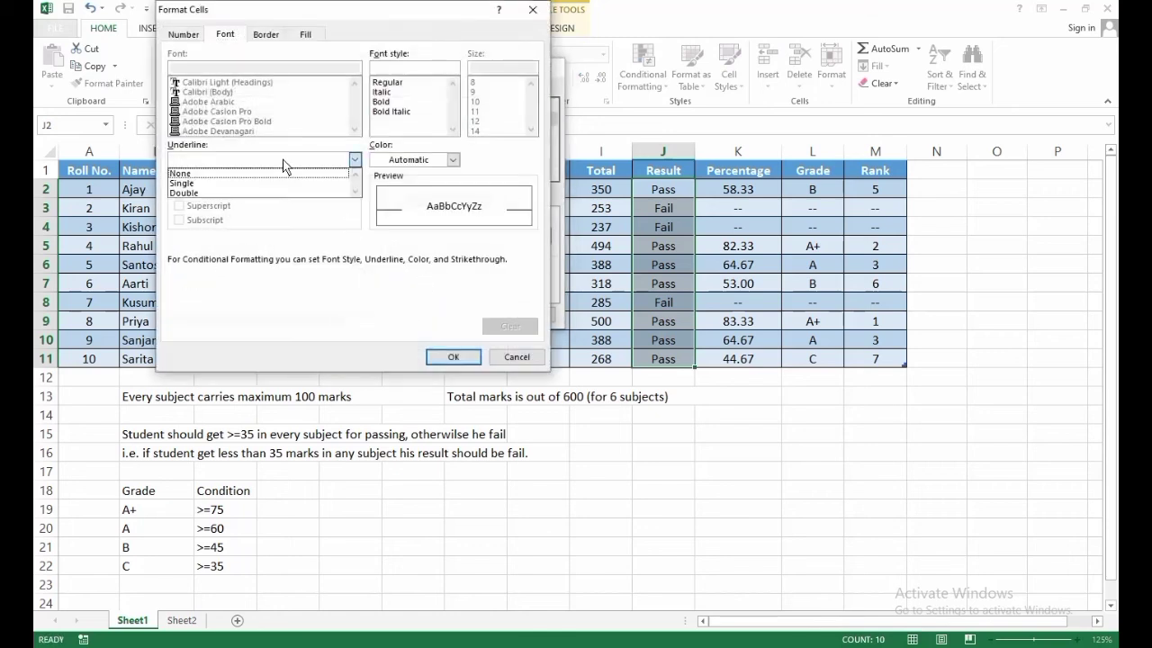
pyautogui.click(220, 185)
pyautogui.click(225, 190)
pyautogui.click(413, 162)
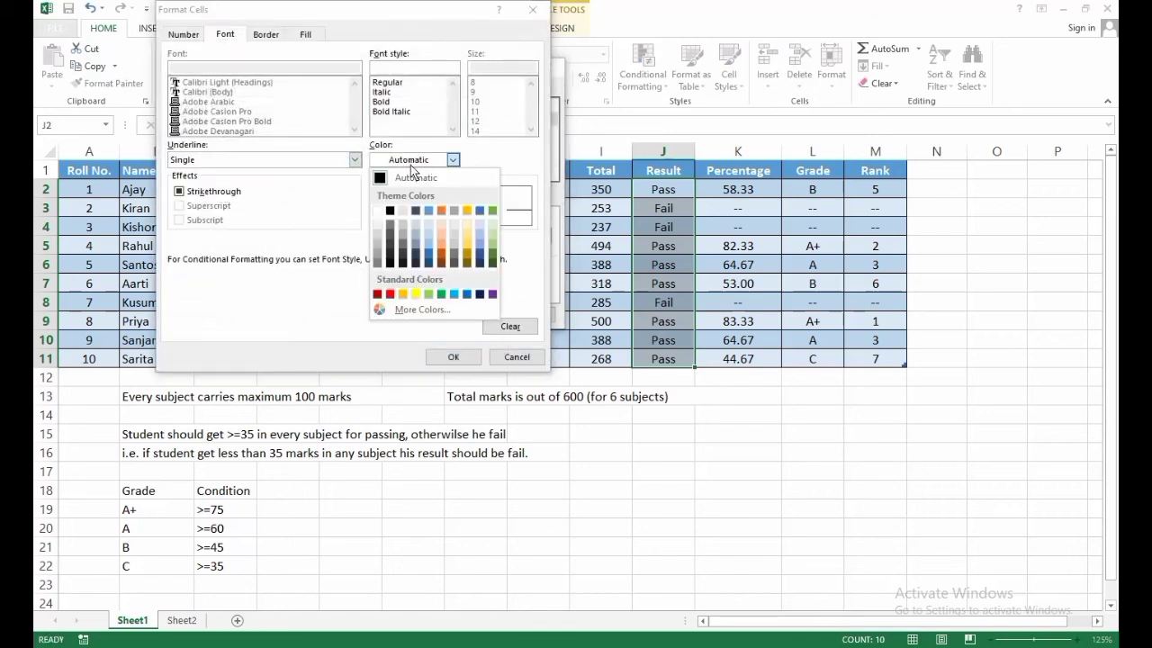
pyautogui.click(391, 293)
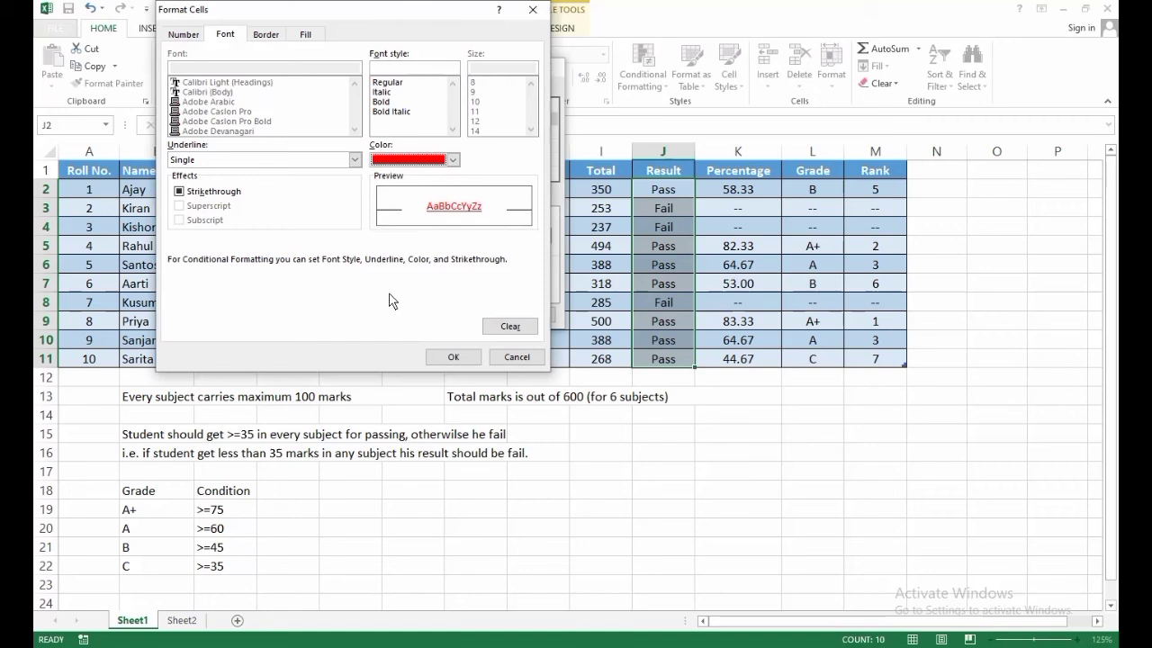
pyautogui.click(454, 357)
pyautogui.click(457, 315)
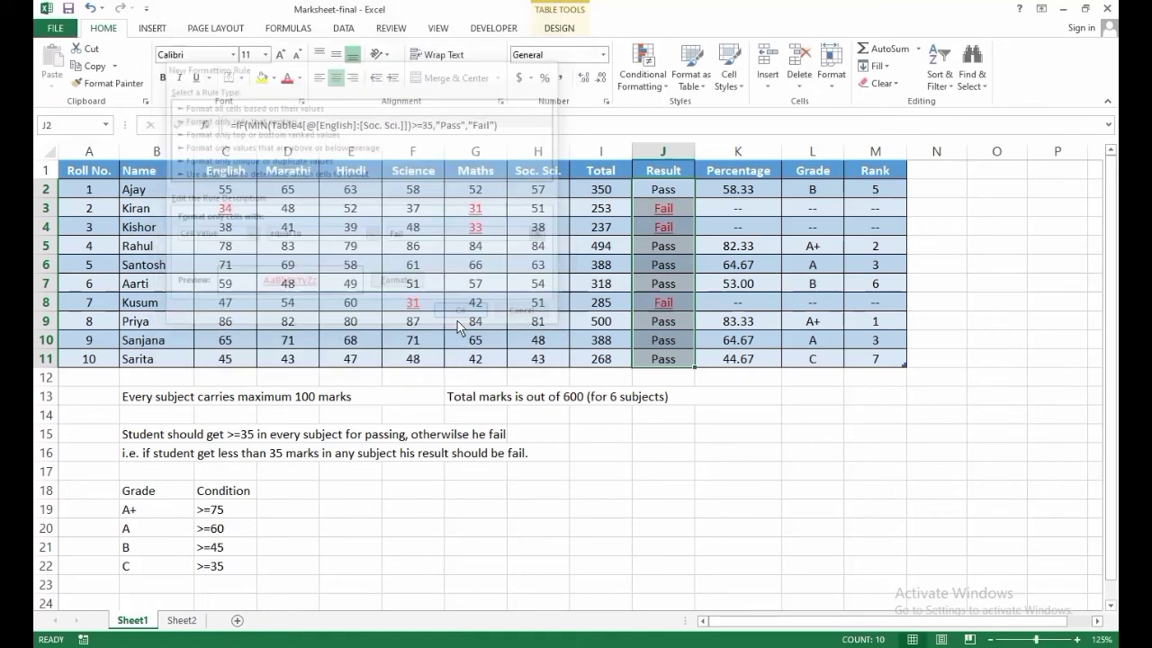
pyautogui.click(925, 414)
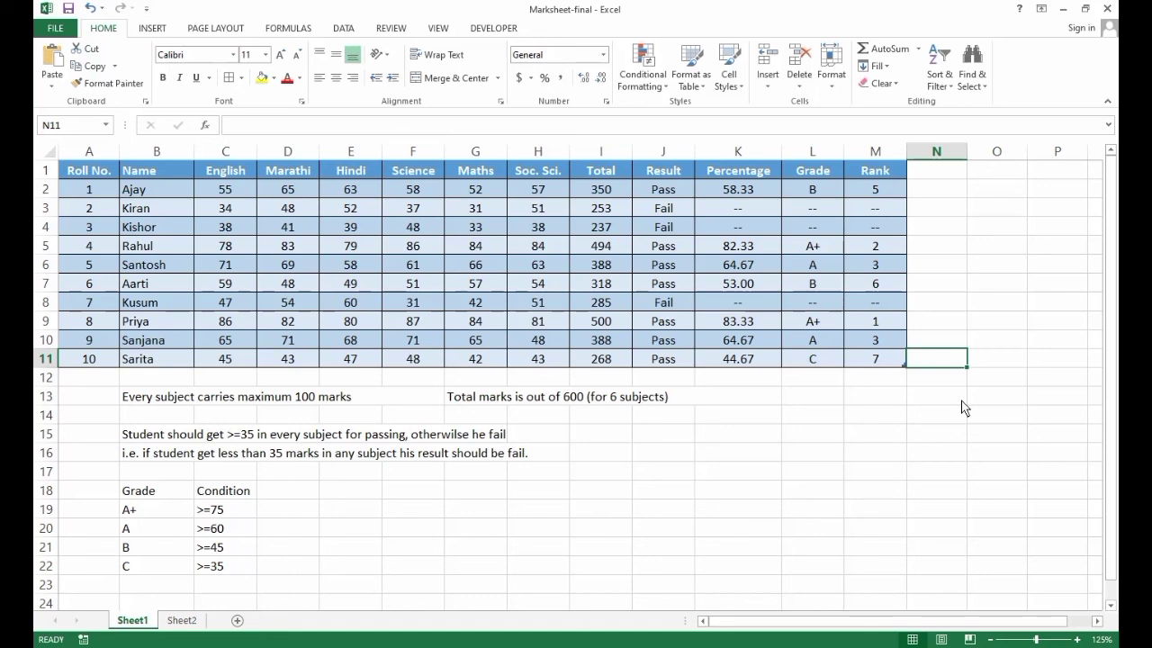
pyautogui.click(927, 421)
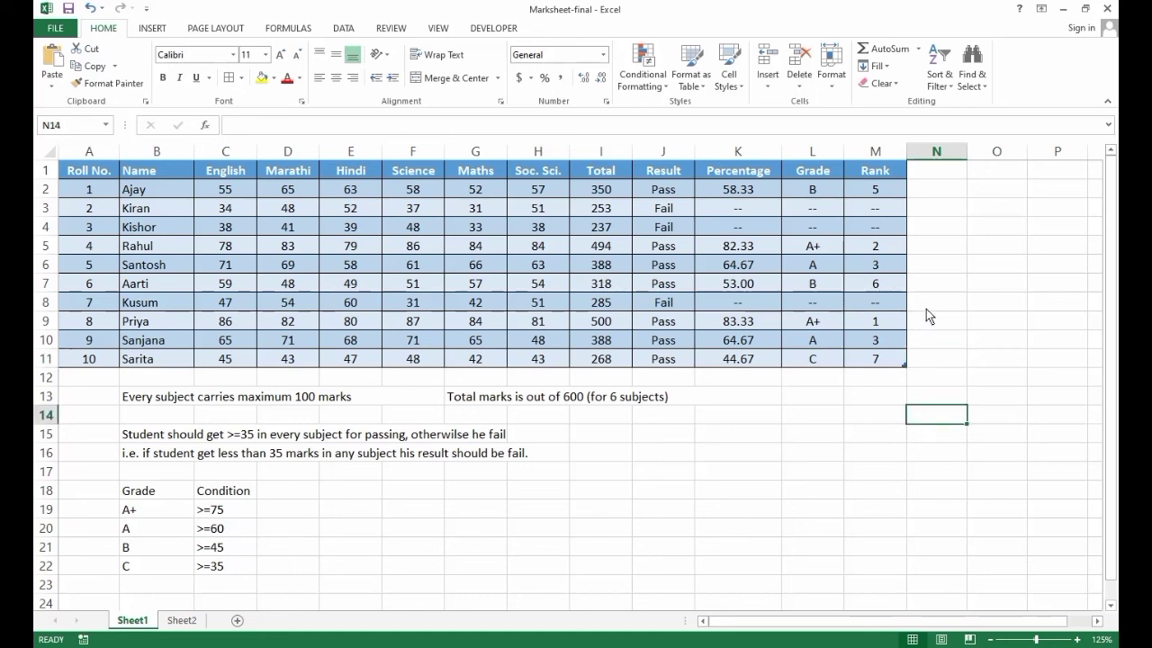